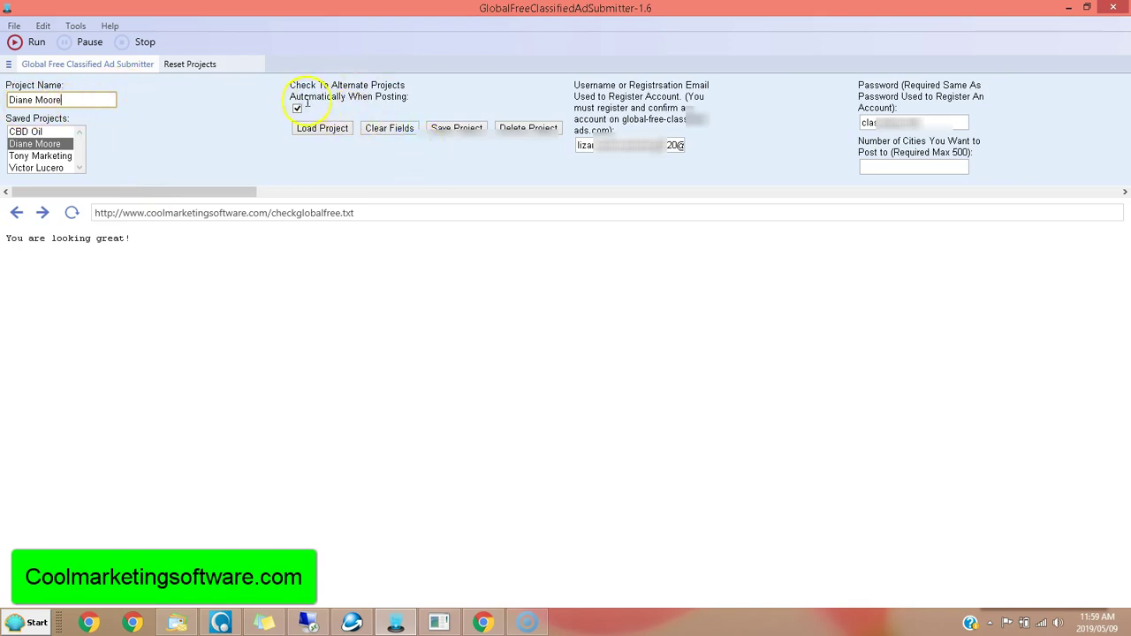
Step: Copy the address global-free-classified-ads.com from the username field's registration note and open the site in Chrome
left_click_drag(236, 196, 271, 190)
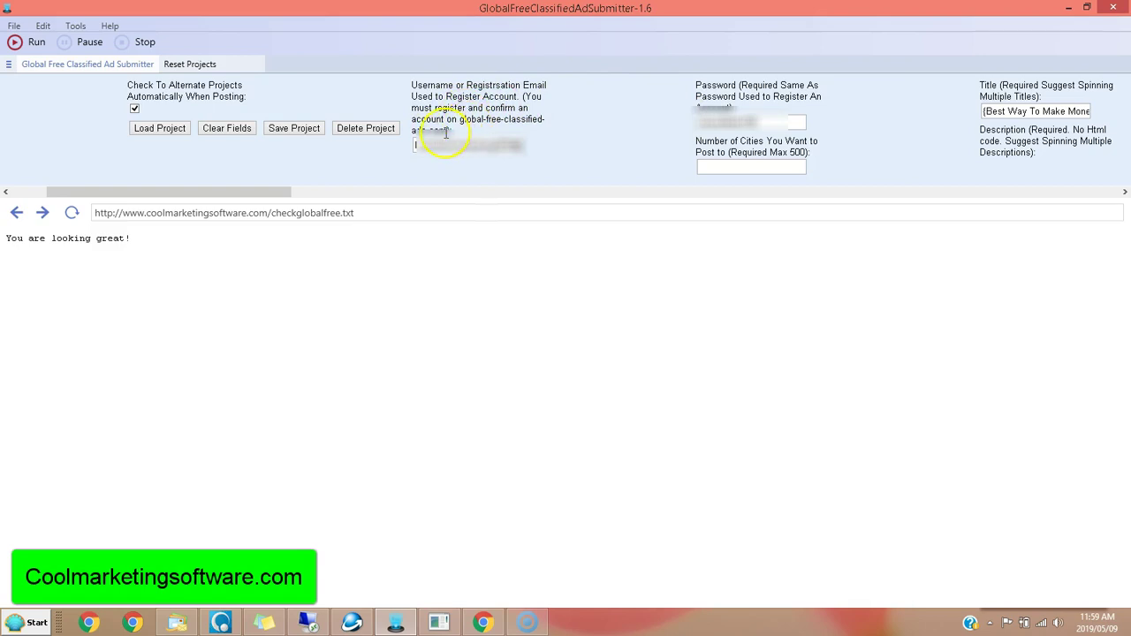
left_click_drag(447, 130, 460, 120)
right_click(474, 115)
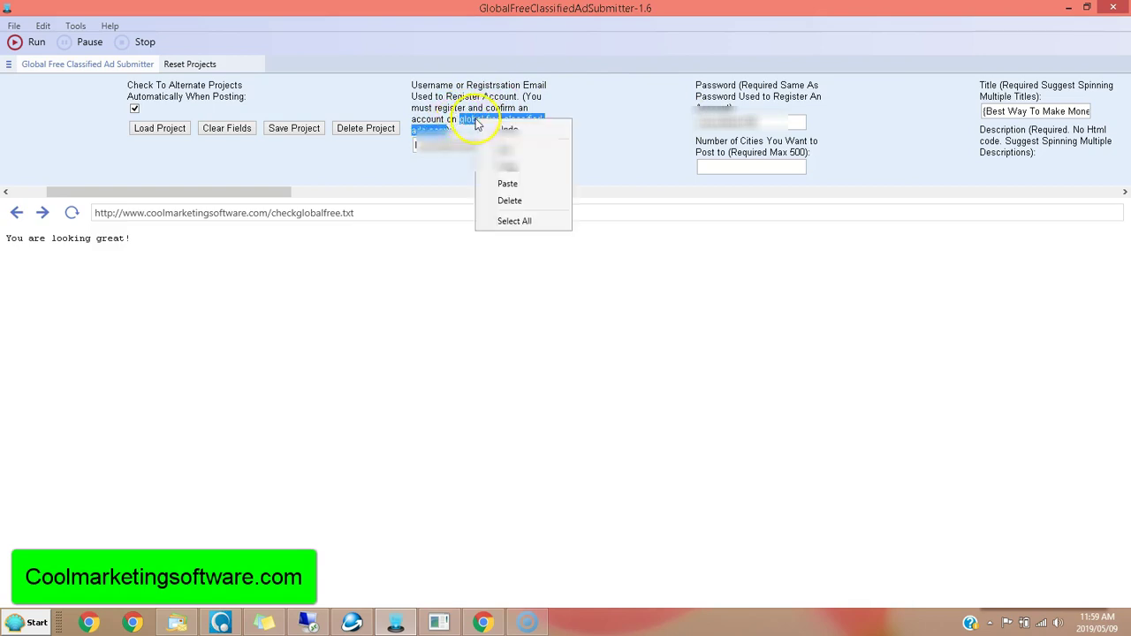
left_click(510, 167)
left_click(132, 622)
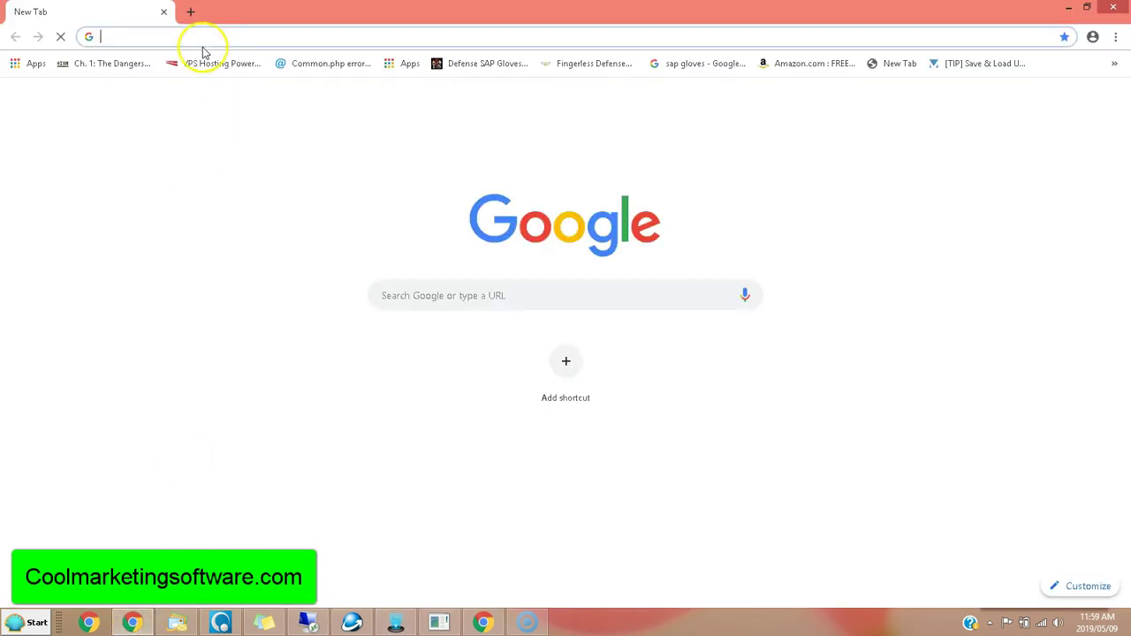
key("ctrl+v")
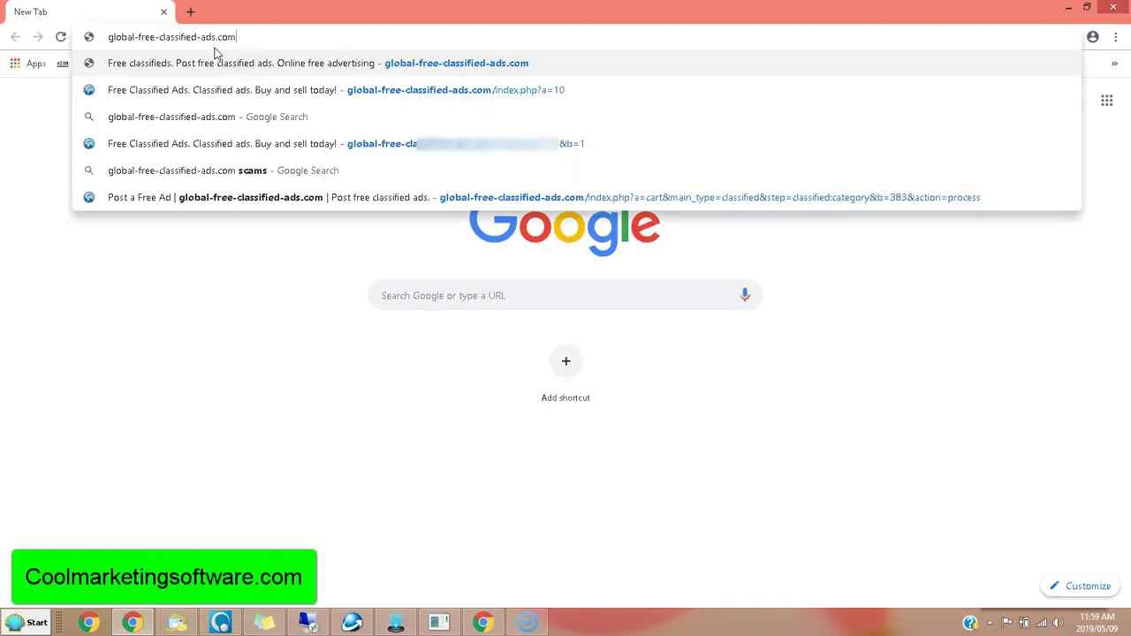
key("Return")
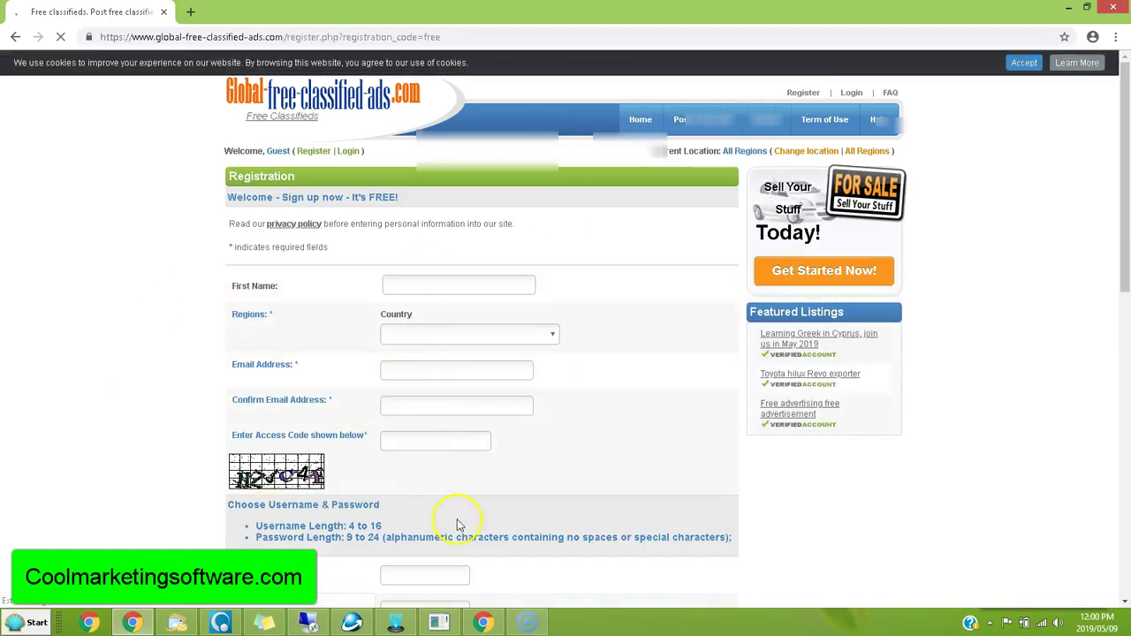
Step: Examine the site's registration form, from the contact details to the username, password and terms of use
left_click_drag(1122, 298, 1118, 384)
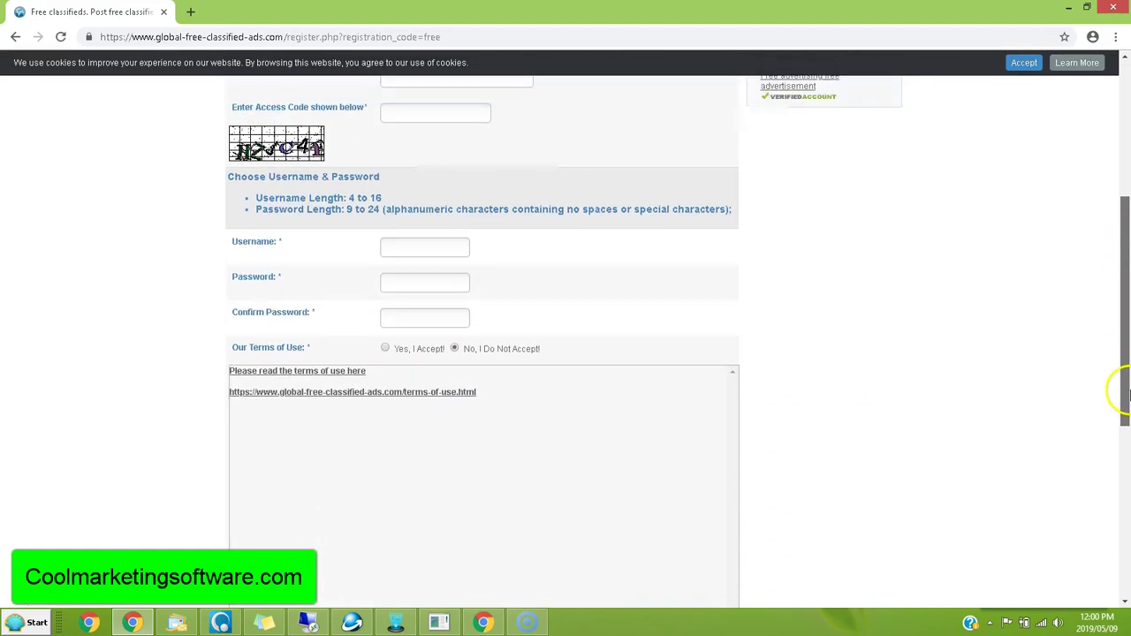
left_click_drag(1124, 281, 1120, 141)
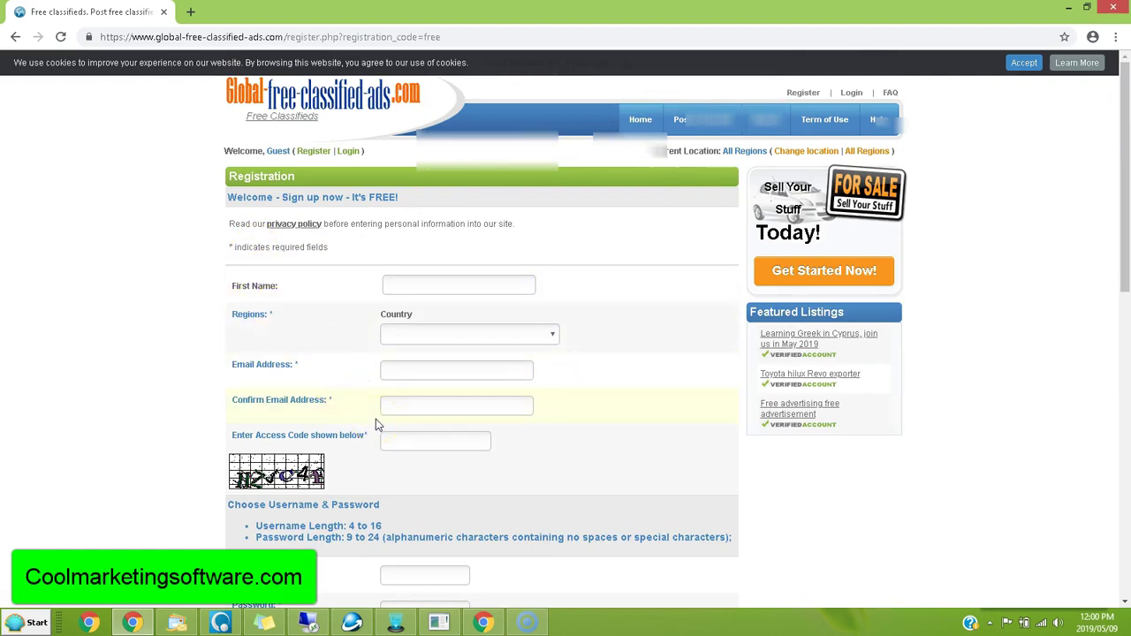
Step: Return to GlobalFreeClassifiedAdSubmitter and examine the project's username, password, number of cities, title and description fields
left_click(406, 623)
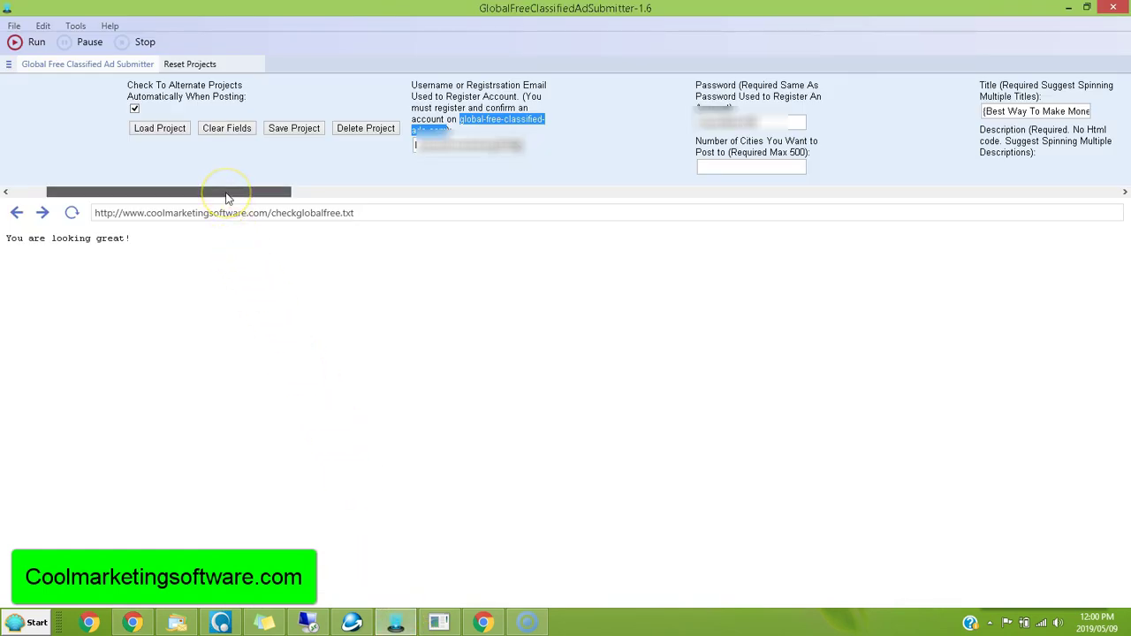
left_click(430, 147)
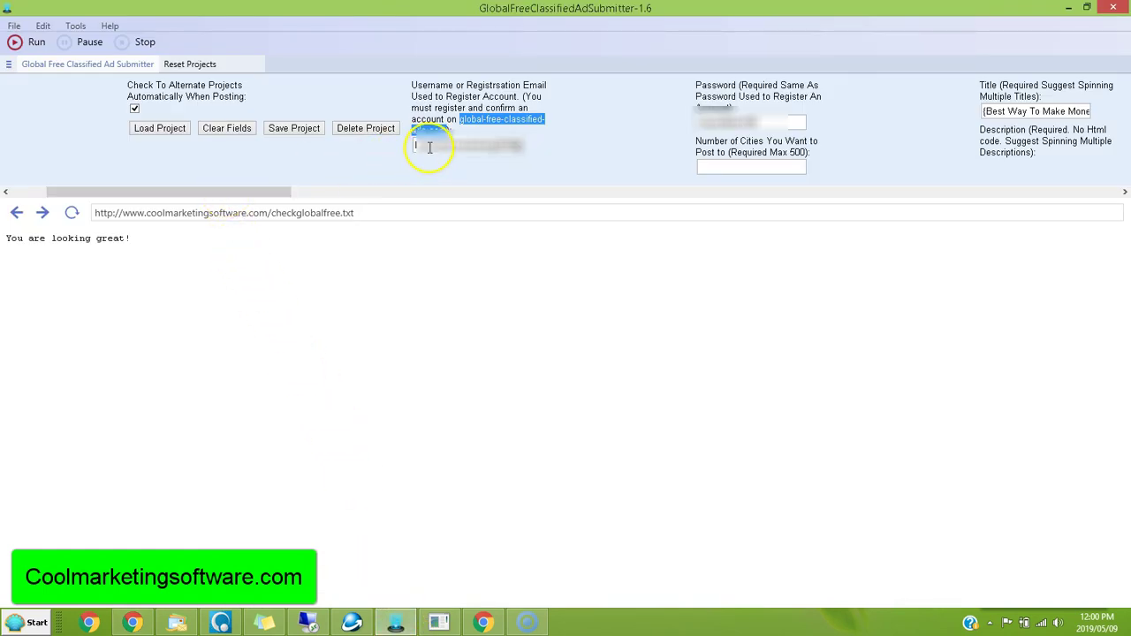
left_click_drag(265, 192, 363, 191)
left_click(593, 128)
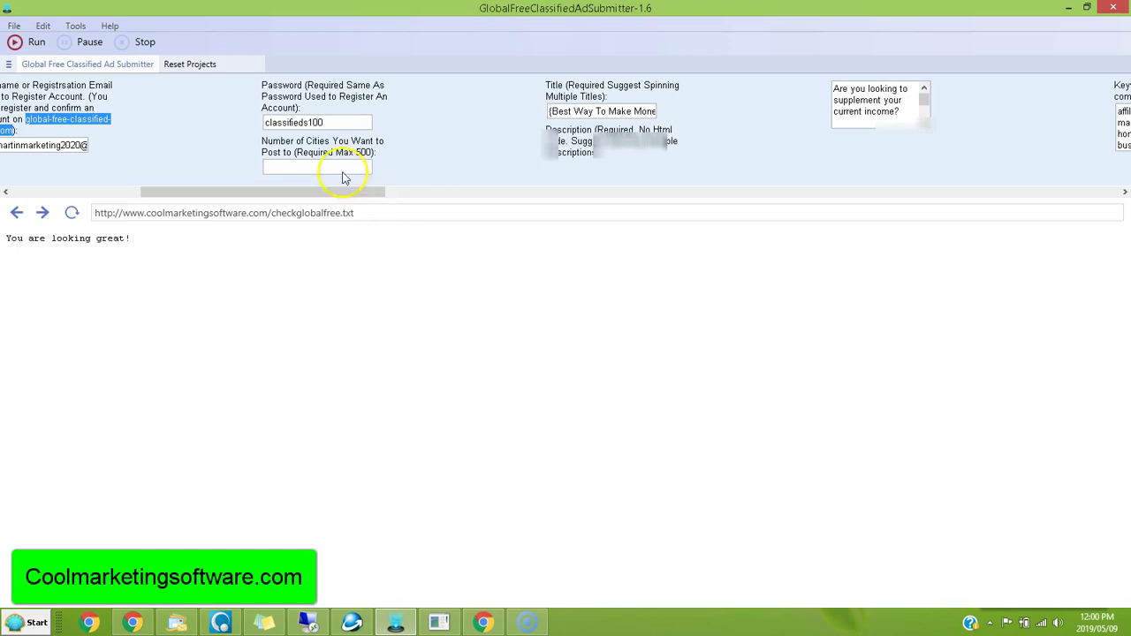
left_click(331, 166)
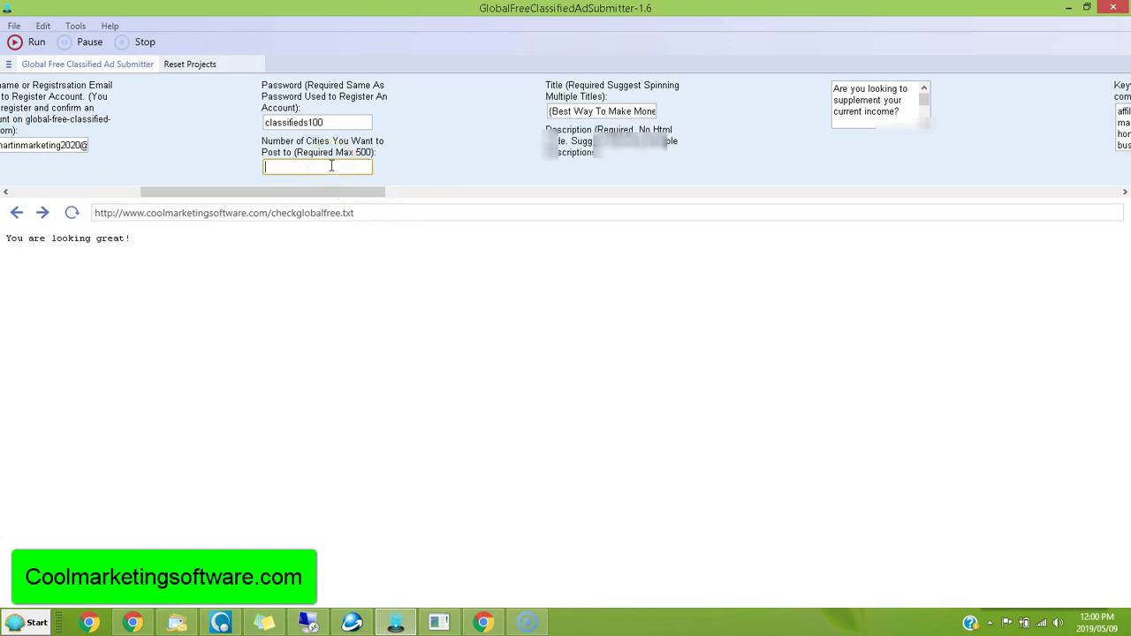
left_click_drag(304, 194, 368, 192)
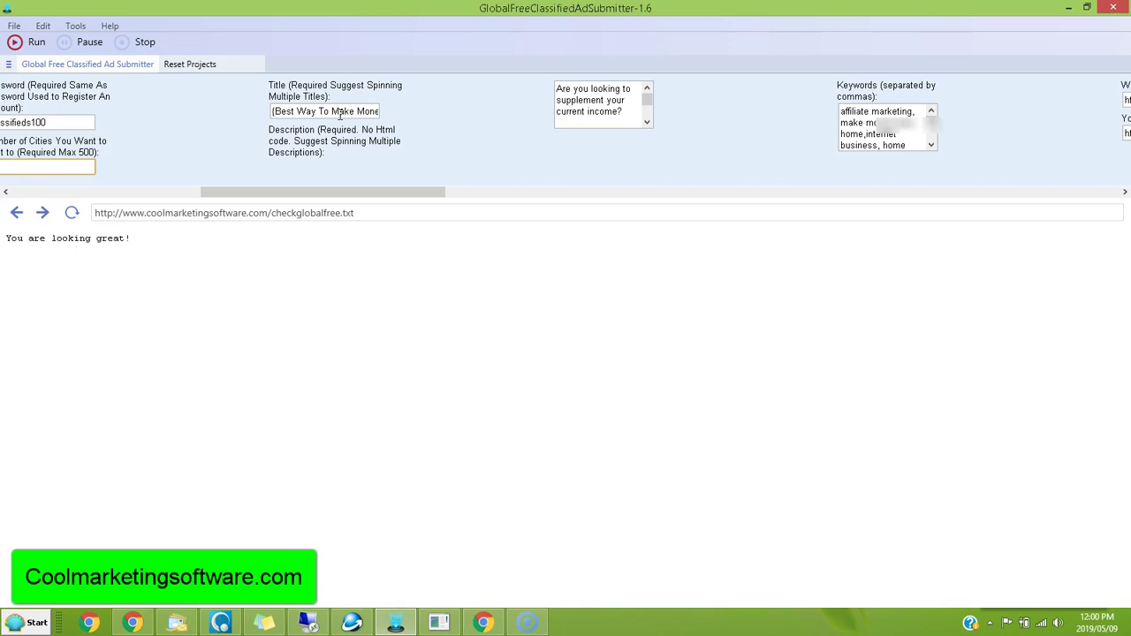
left_click(250, 126)
left_click(285, 128)
left_click_drag(274, 112, 424, 113)
left_click(243, 114)
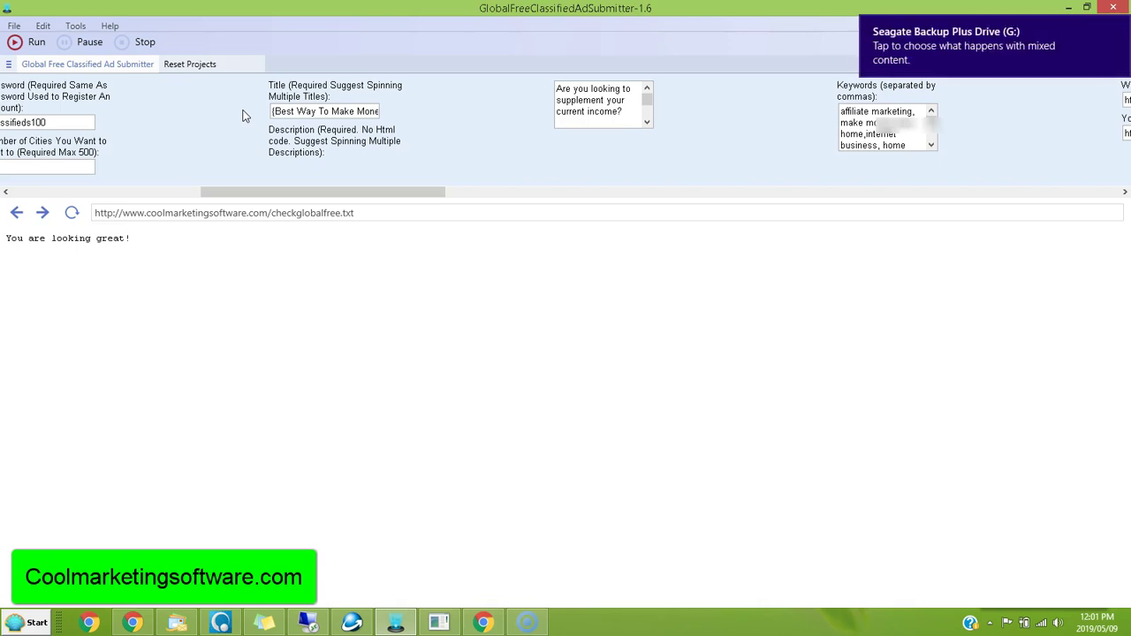
left_click(280, 112)
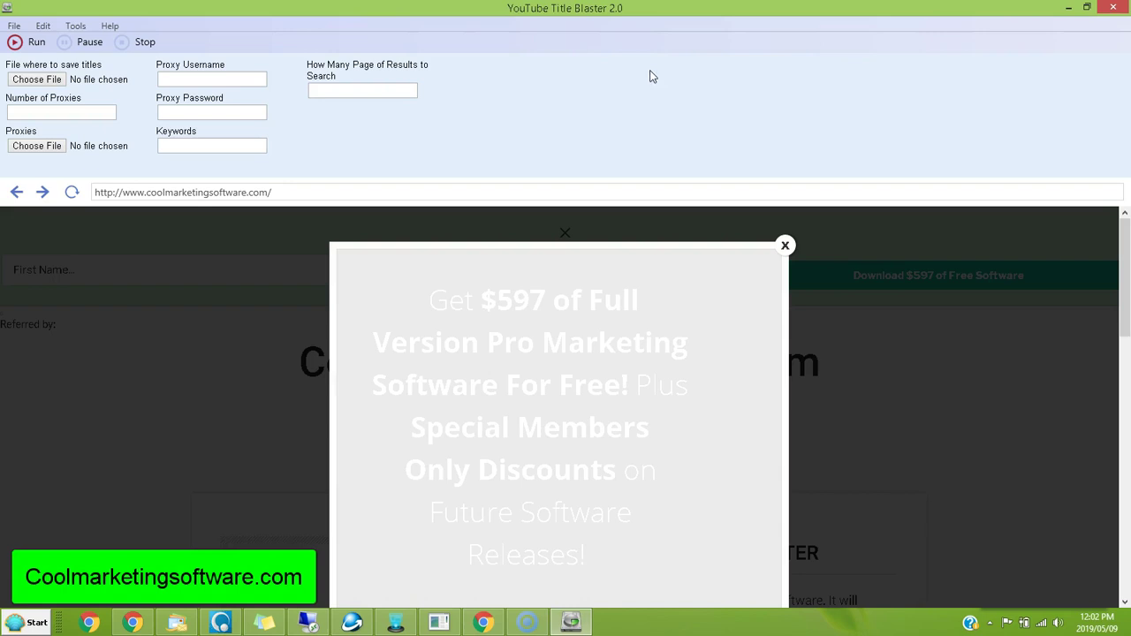
Step: Set the keywords to "make money from home" and the number of result pages to search to 5
left_click(207, 148)
type("make money from home")
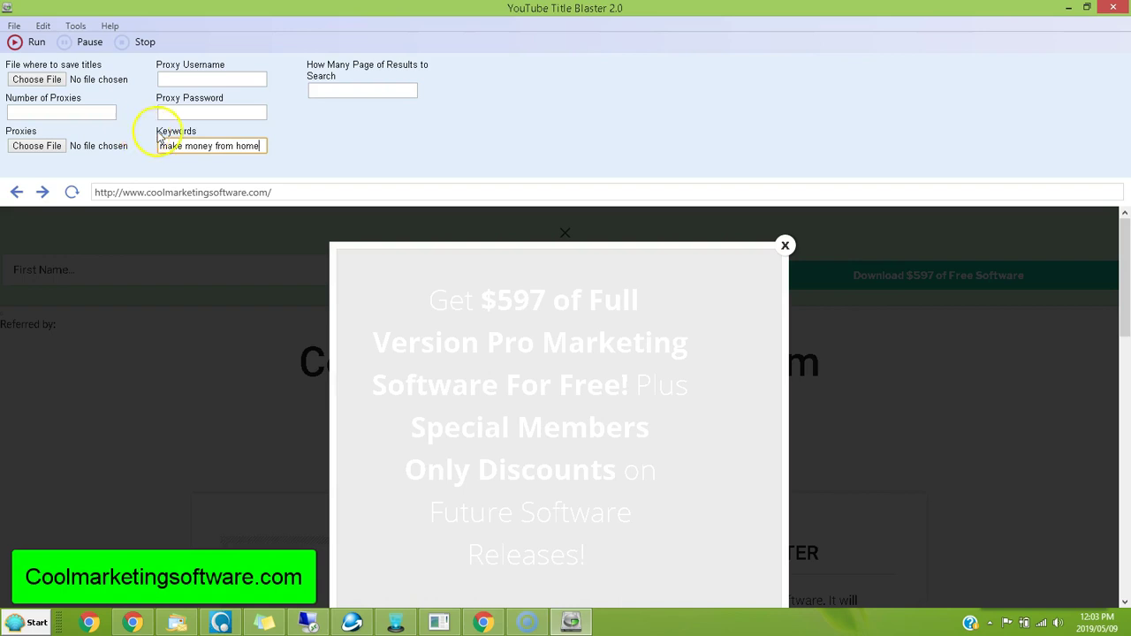
left_click(330, 89)
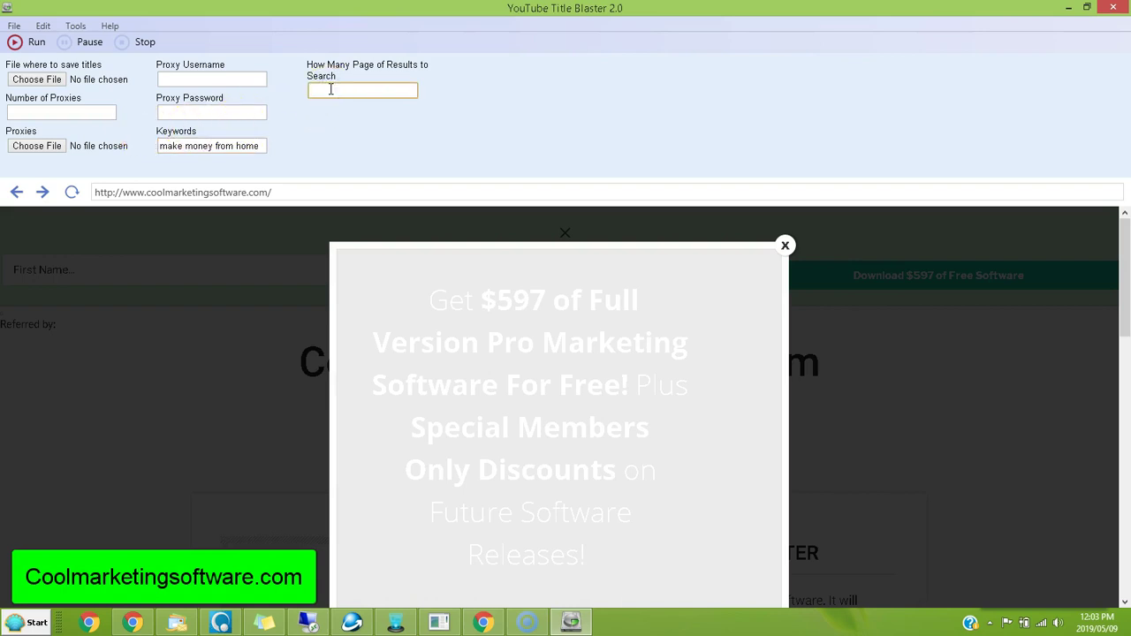
type("5")
left_click(34, 44)
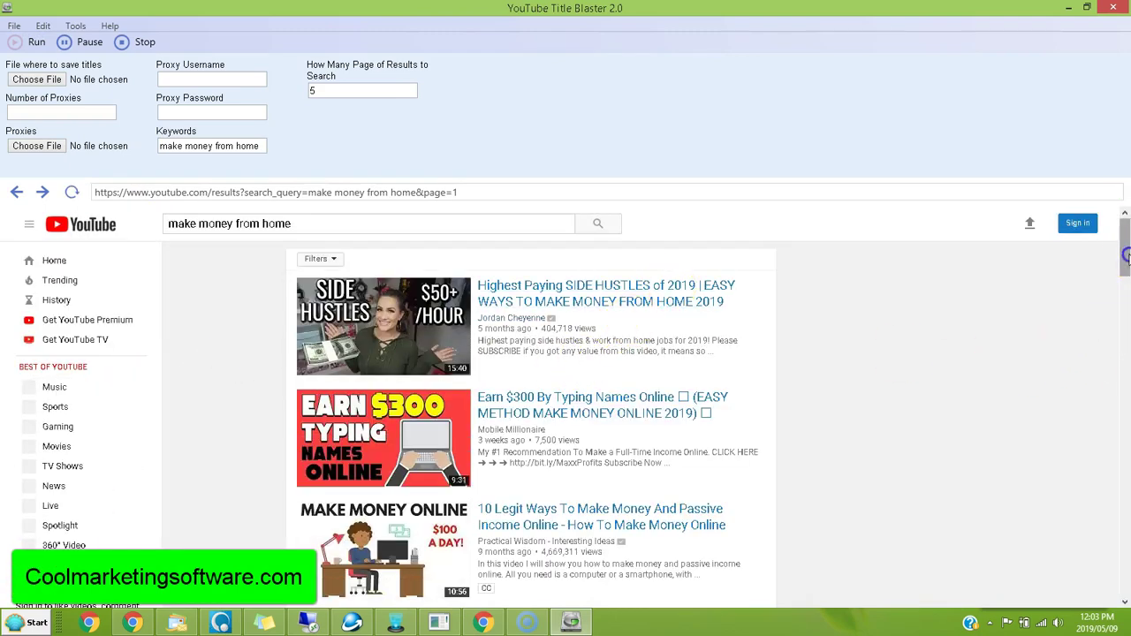
left_click_drag(1126, 255, 1126, 281)
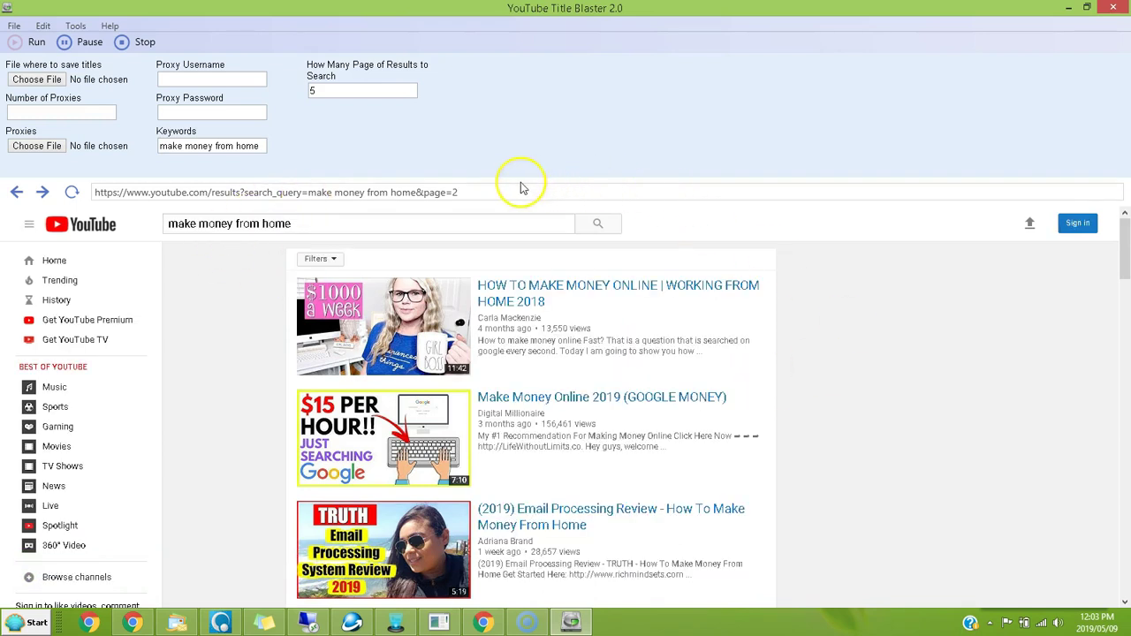
left_click(145, 44)
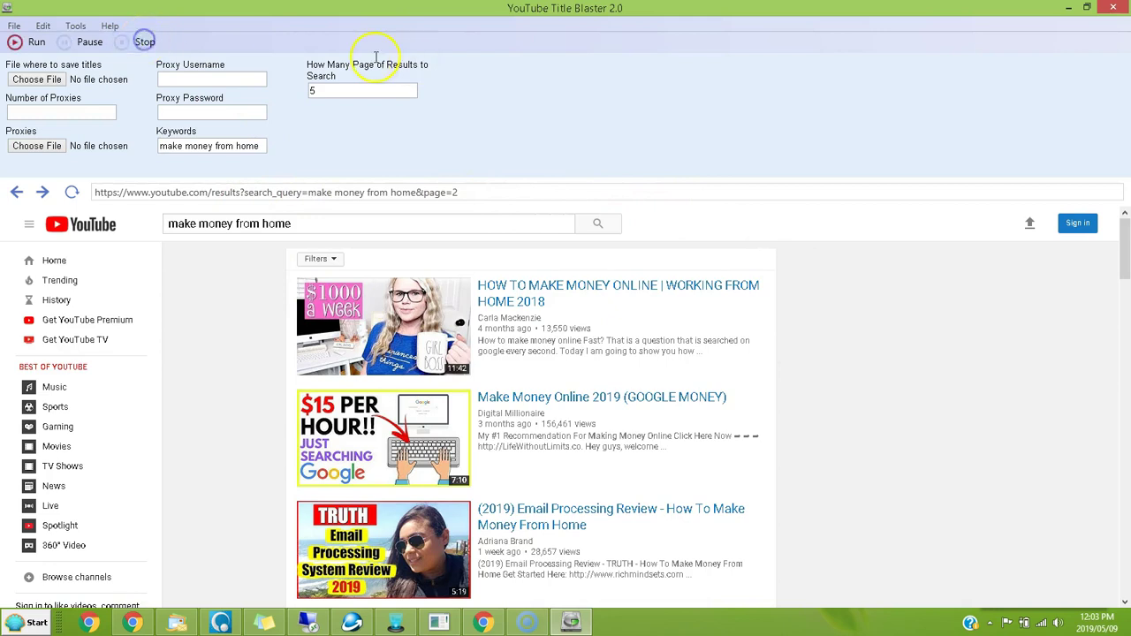
Step: Set makemoneyfromhometitles.txt on the Desktop as the file where the titles are saved
left_click(37, 80)
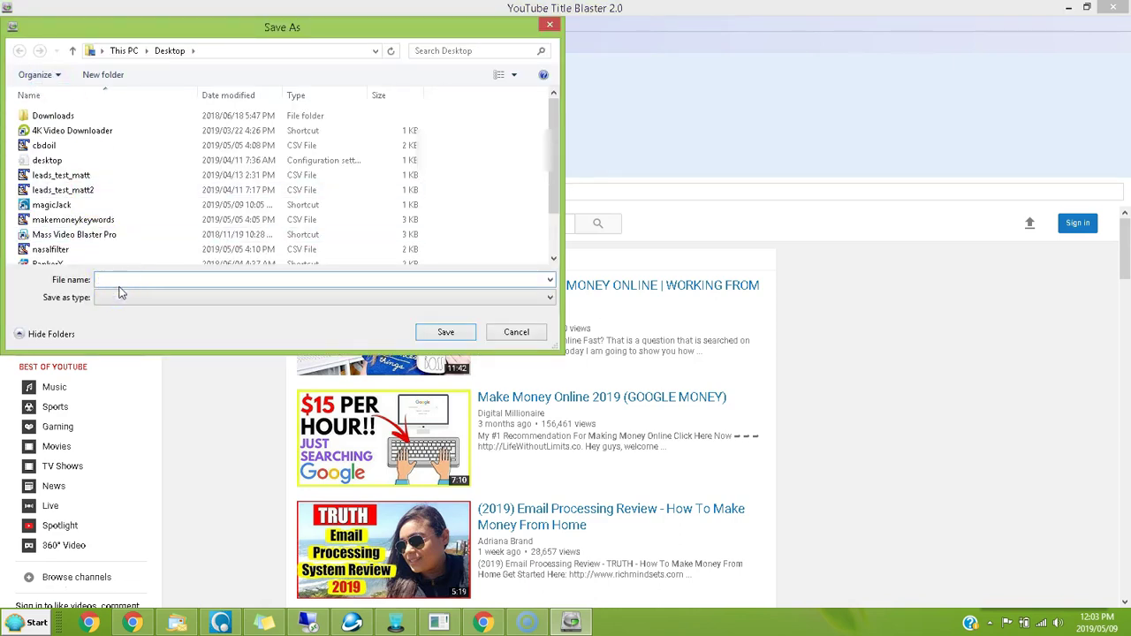
type("makemoney f")
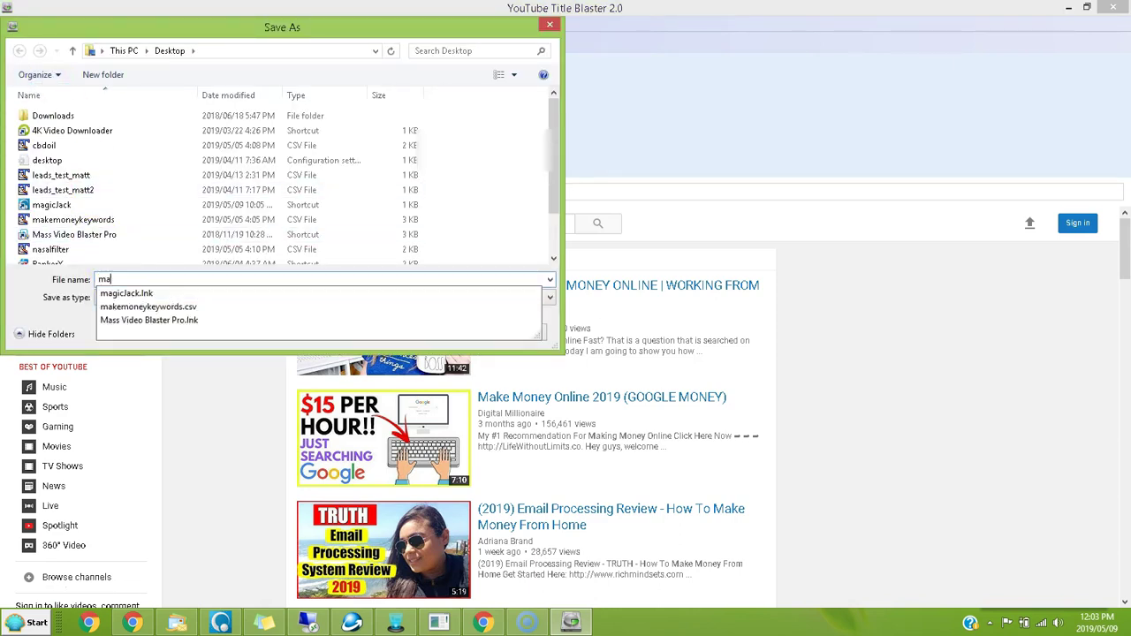
key("BackSpace")
key("BackSpace")
type("from home")
key("BackSpace")
key("BackSpace")
key("BackSpace")
key("BackSpace")
key("BackSpace")
type("home")
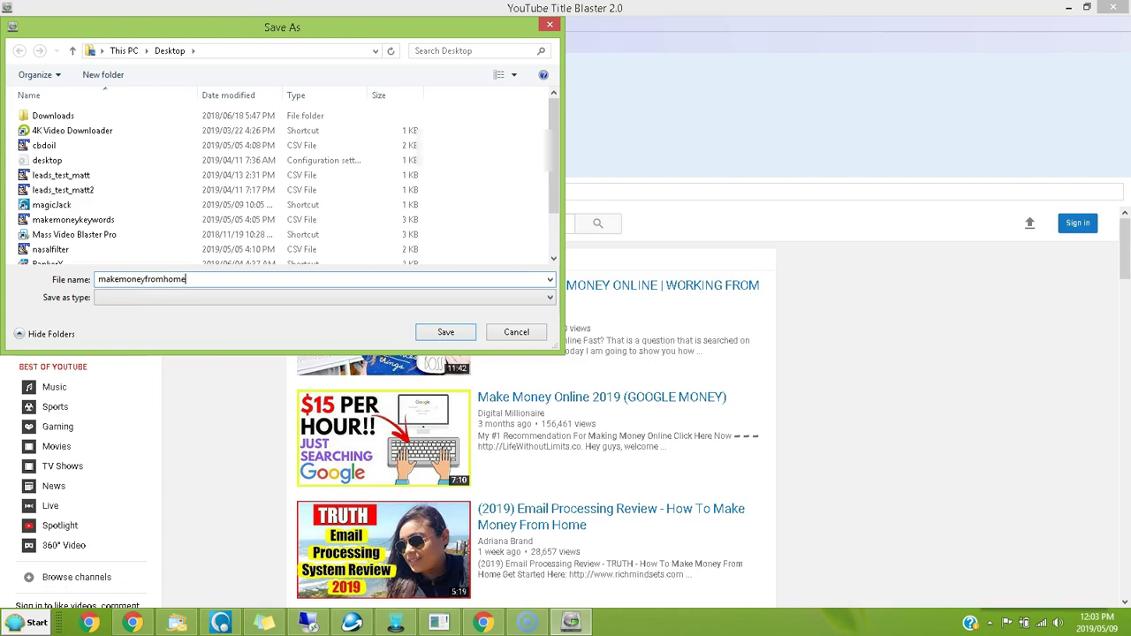
type("titles.txt")
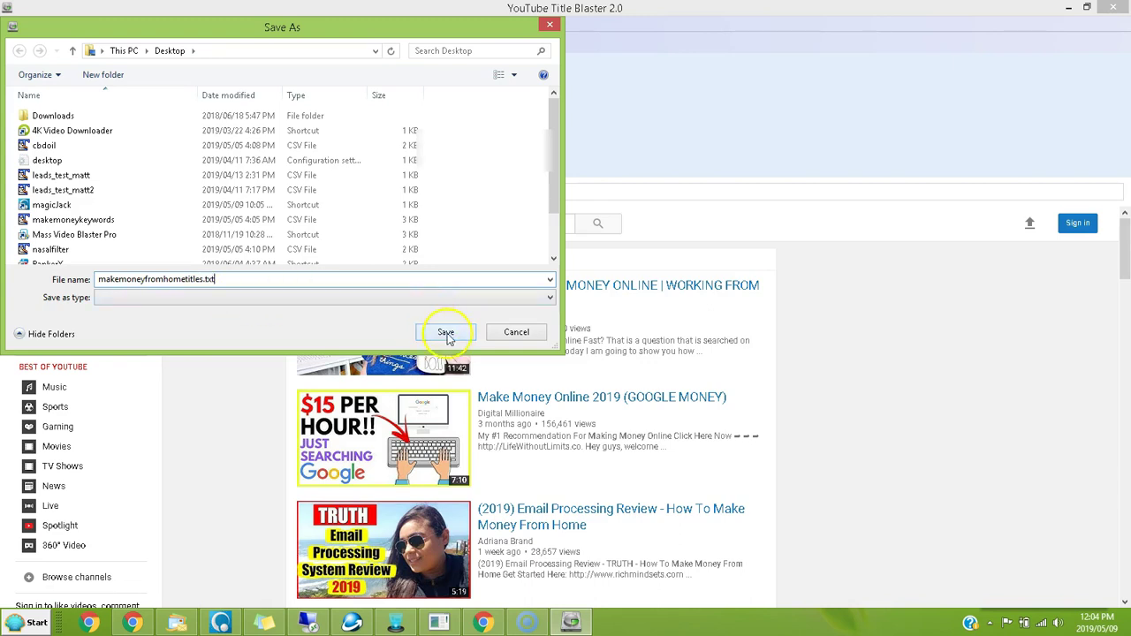
left_click(446, 333)
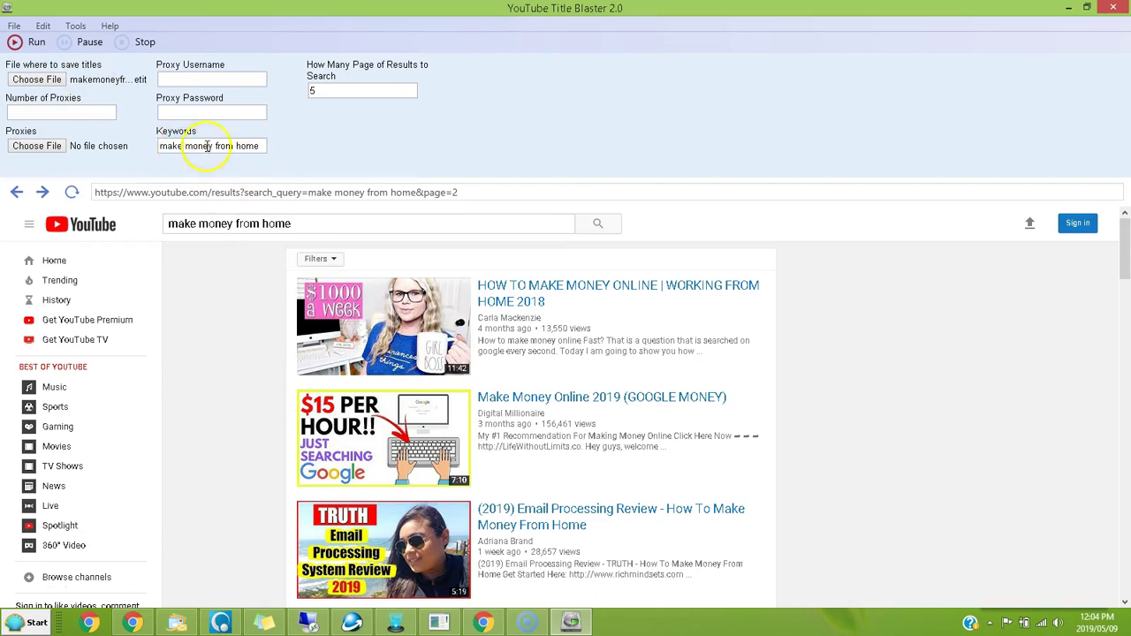
Step: Run the YouTube title search for the entered keywords until it completes and dismiss the completion message
left_click(264, 145)
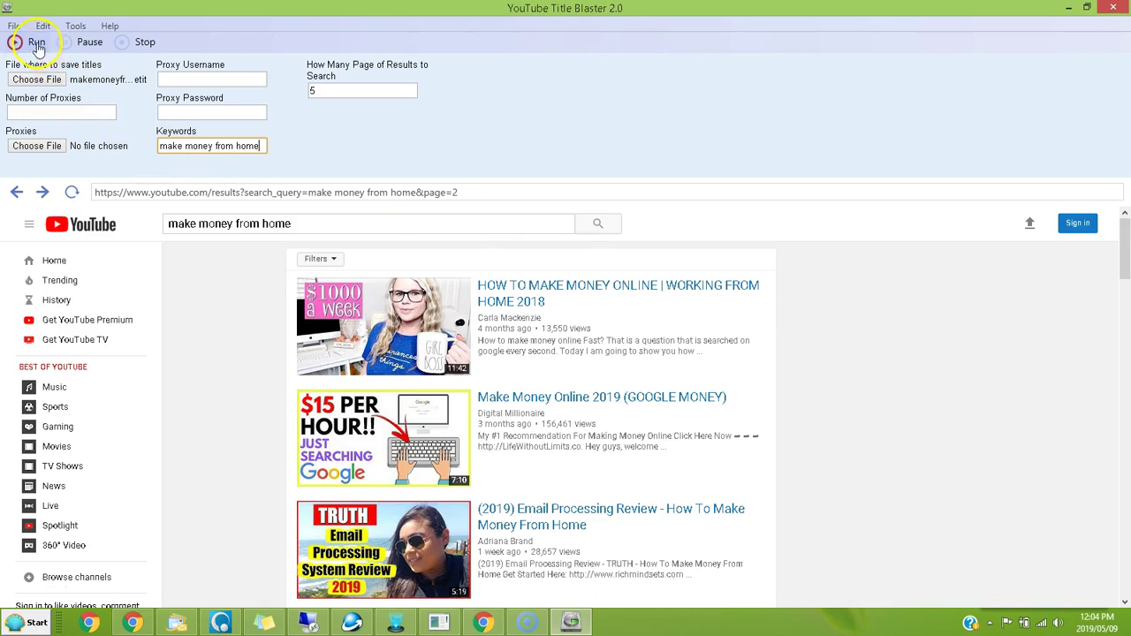
left_click(256, 150)
left_click_drag(259, 149, 151, 141)
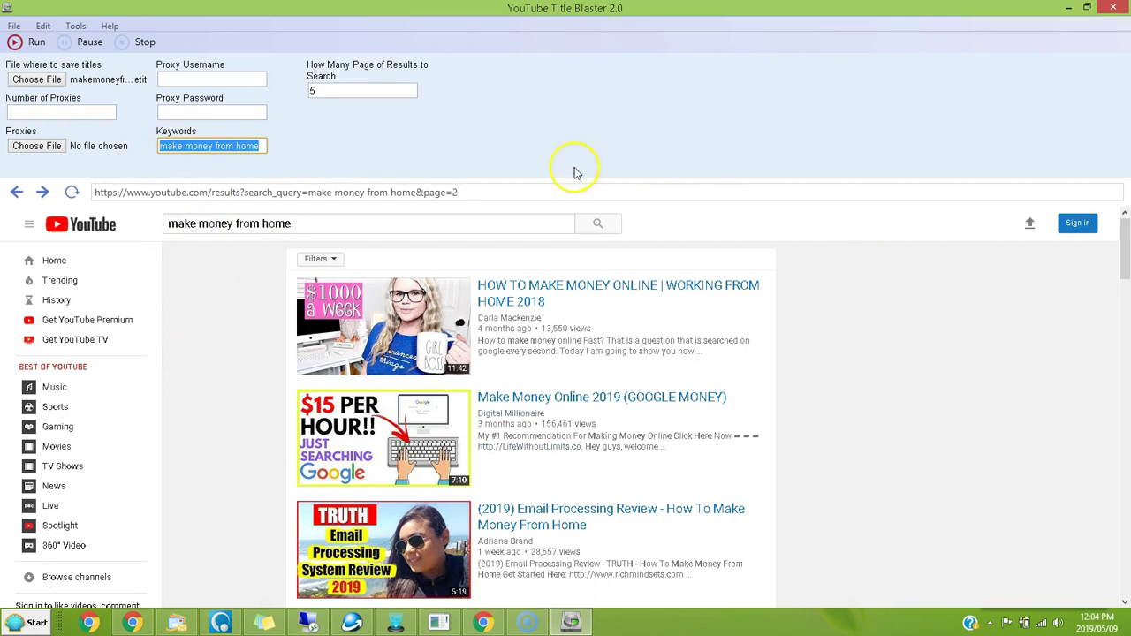
left_click(37, 44)
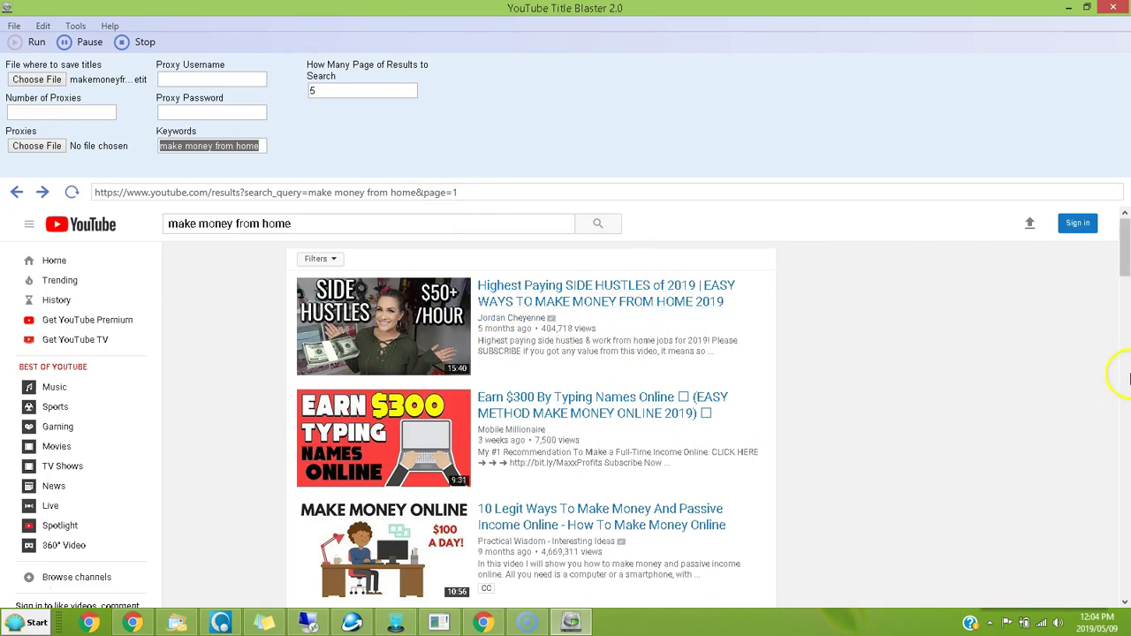
left_click_drag(1124, 252, 1122, 451)
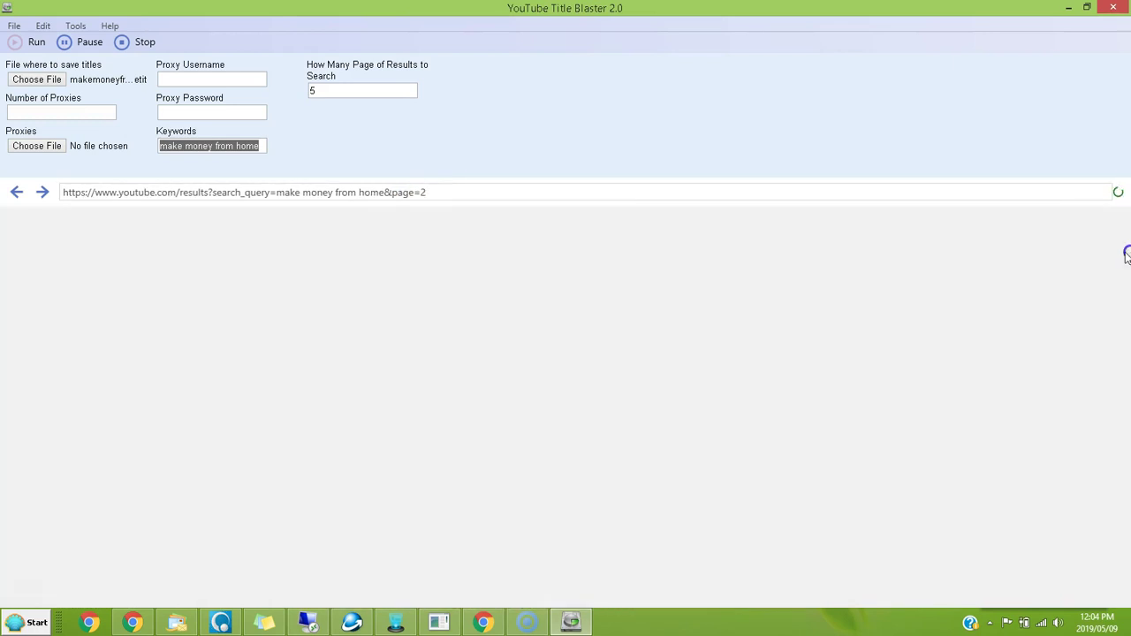
left_click_drag(1124, 257, 1126, 514)
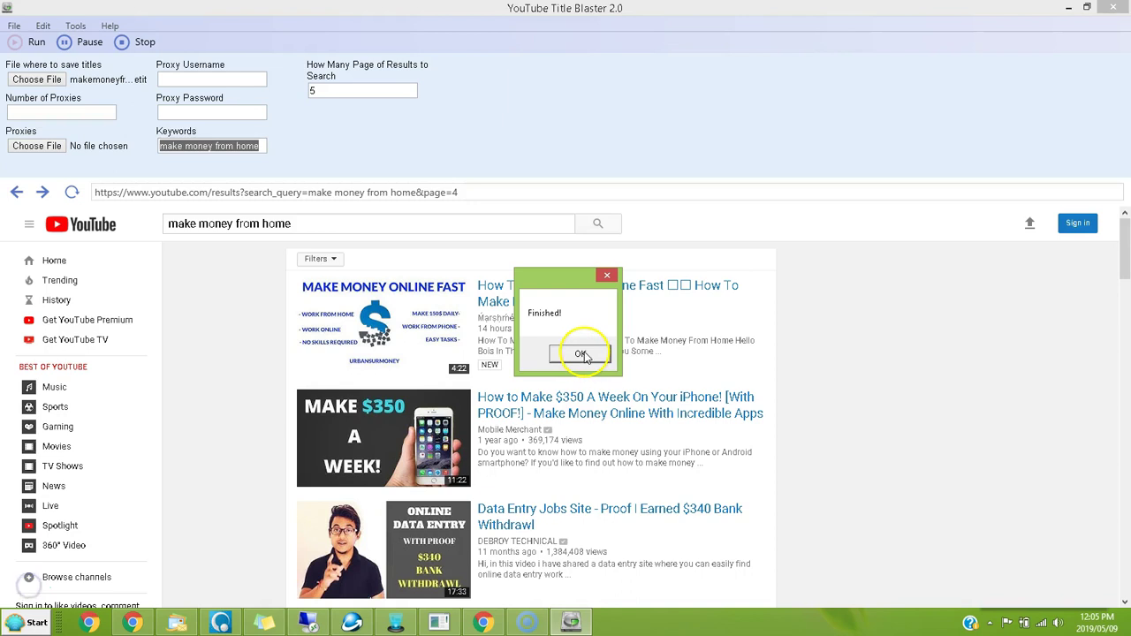
left_click(582, 353)
Step: Browse to the saved makemoneyfromhometitles.txt file on the Desktop, without replacing it, and open it in TextPad
left_click(37, 80)
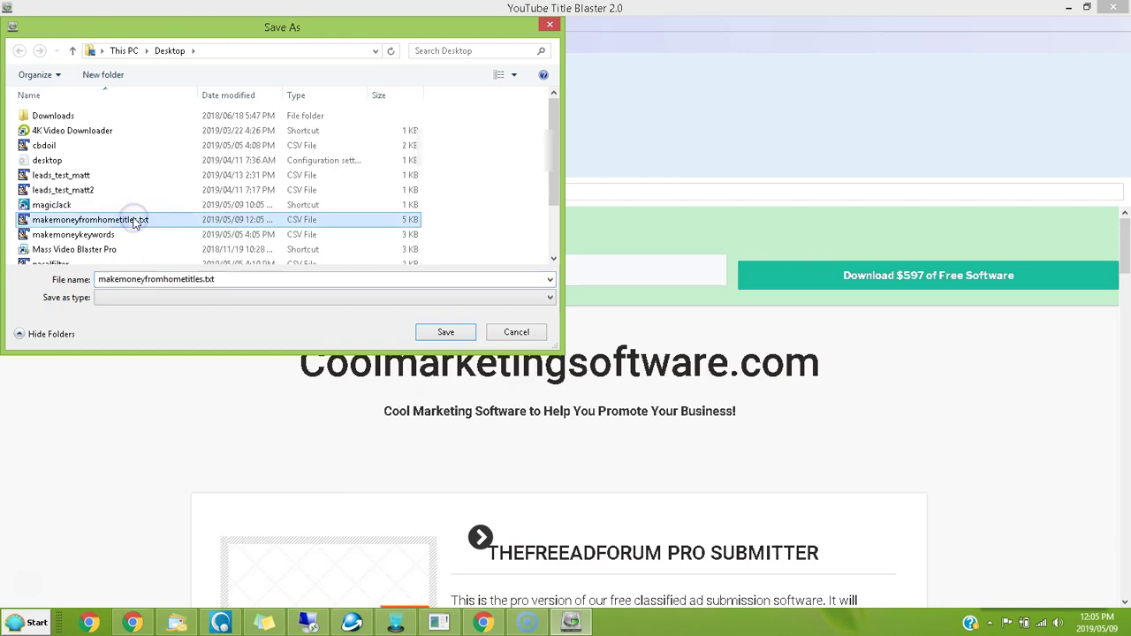
double_click(134, 220)
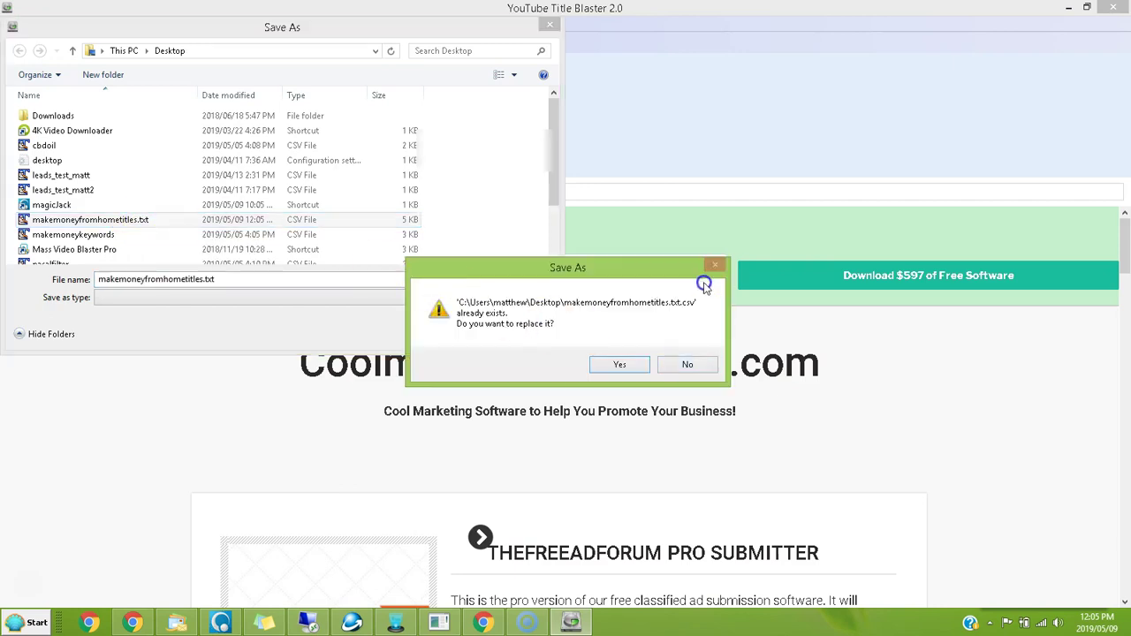
left_click(687, 365)
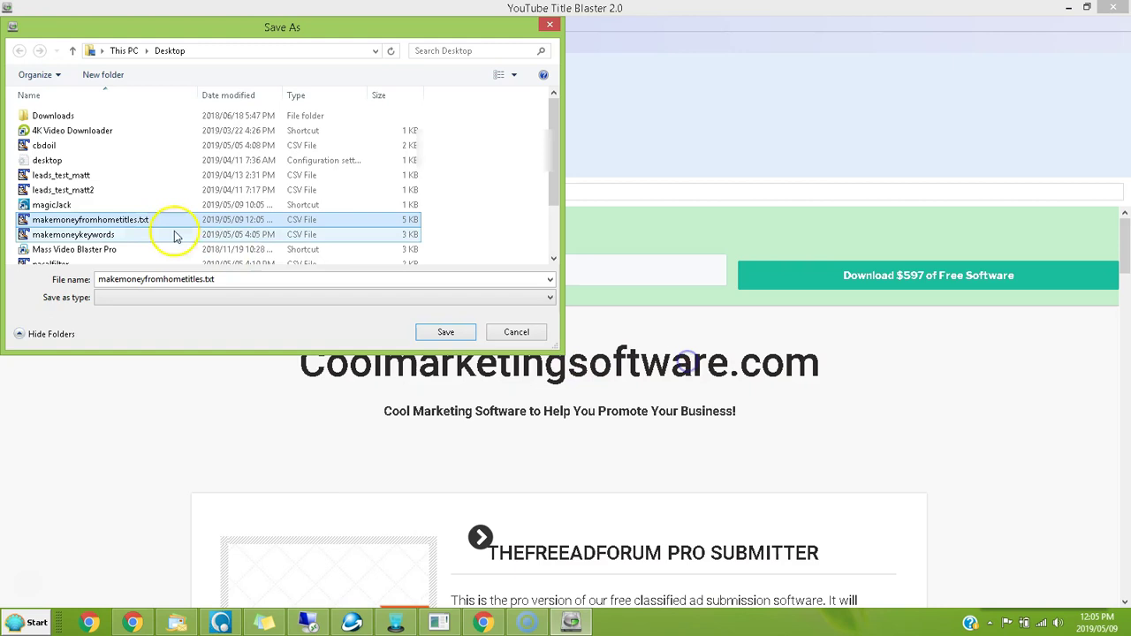
left_click(131, 220)
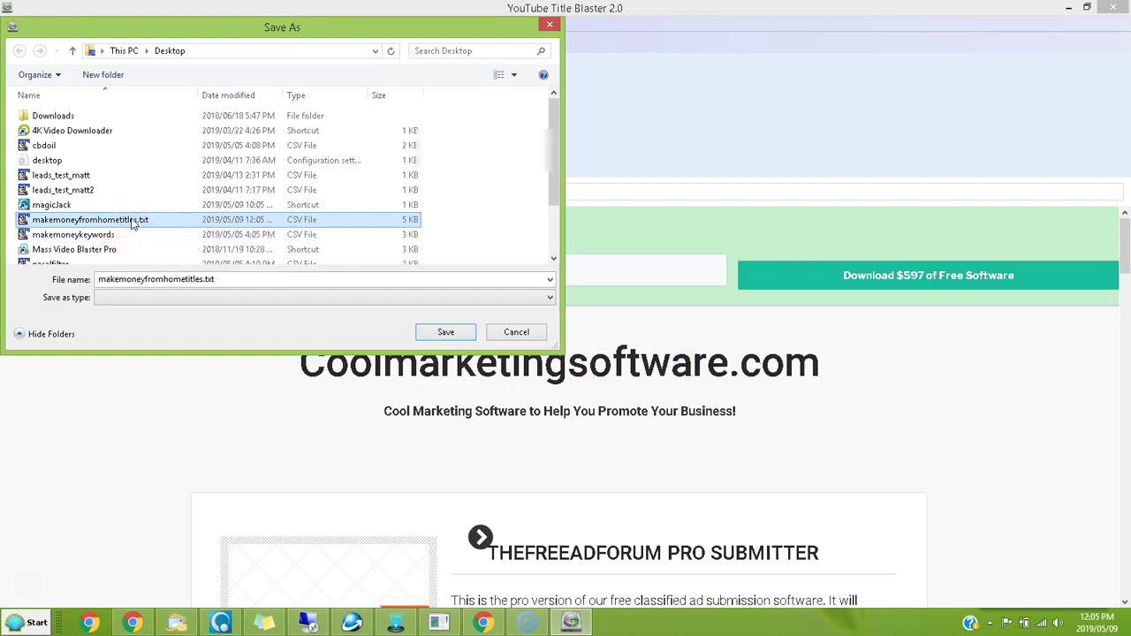
right_click(131, 220)
mouse_move(318, 327)
left_click(369, 371)
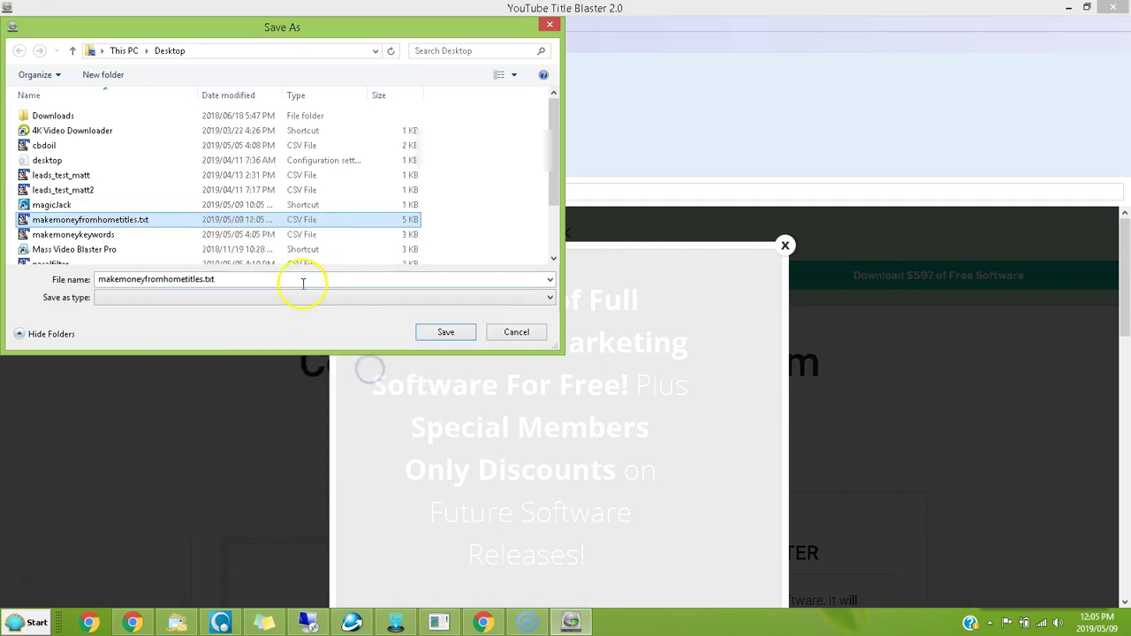
left_click(624, 347)
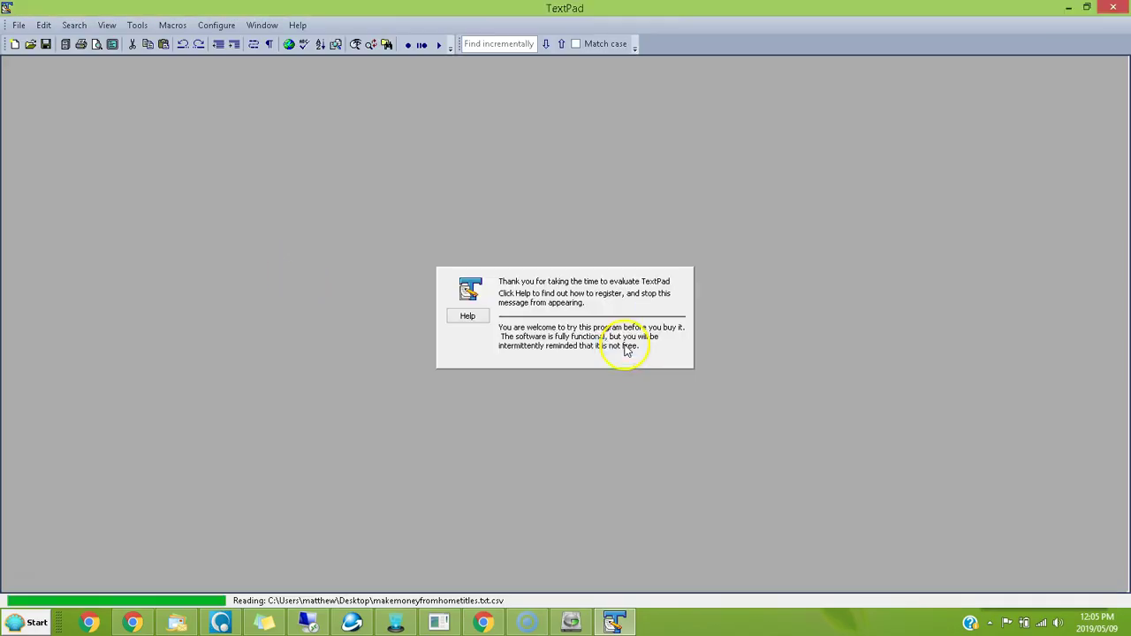
Step: Copy the entire list of titles in makemoneyfromhometitles.txt.csv
left_click_drag(1108, 191, 1118, 477)
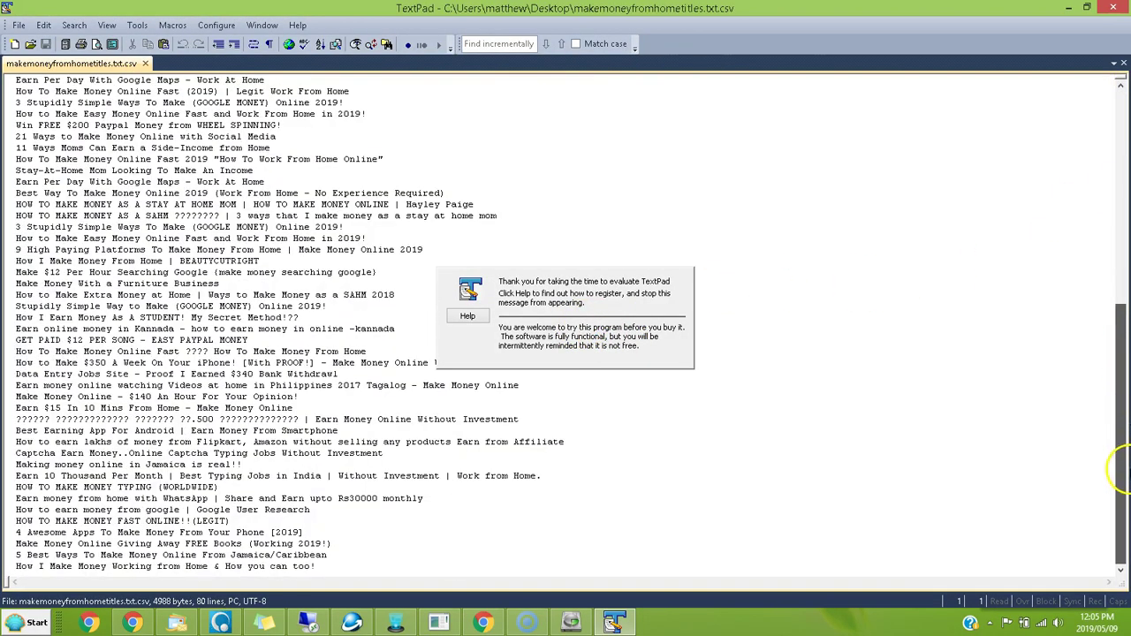
left_click(317, 567)
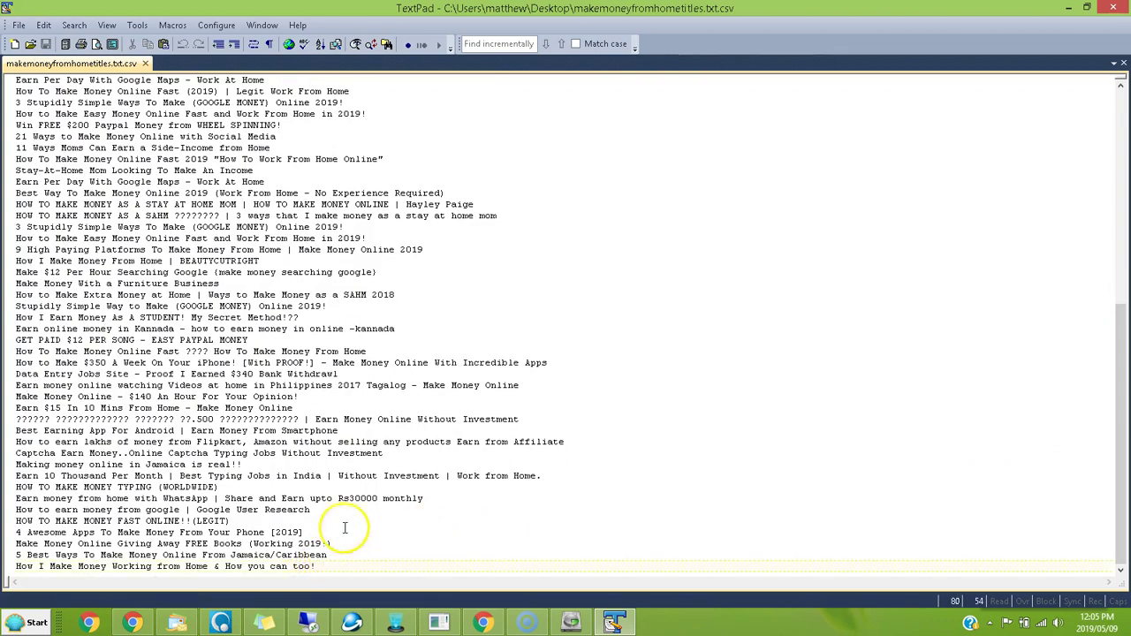
left_click_drag(1118, 391, 1120, 293)
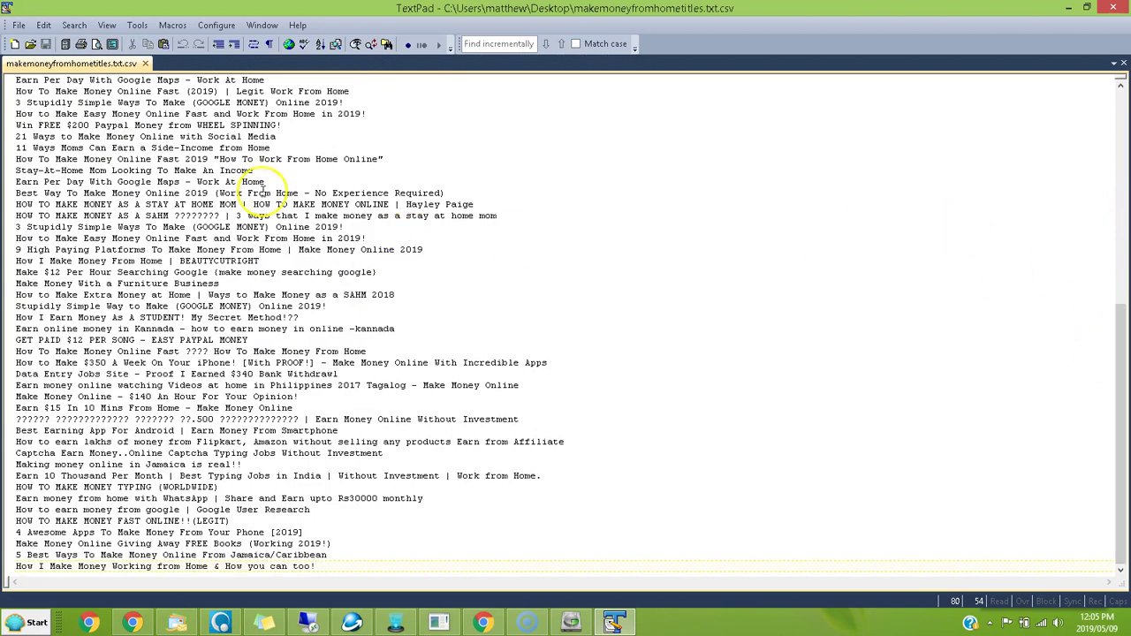
left_click(303, 172)
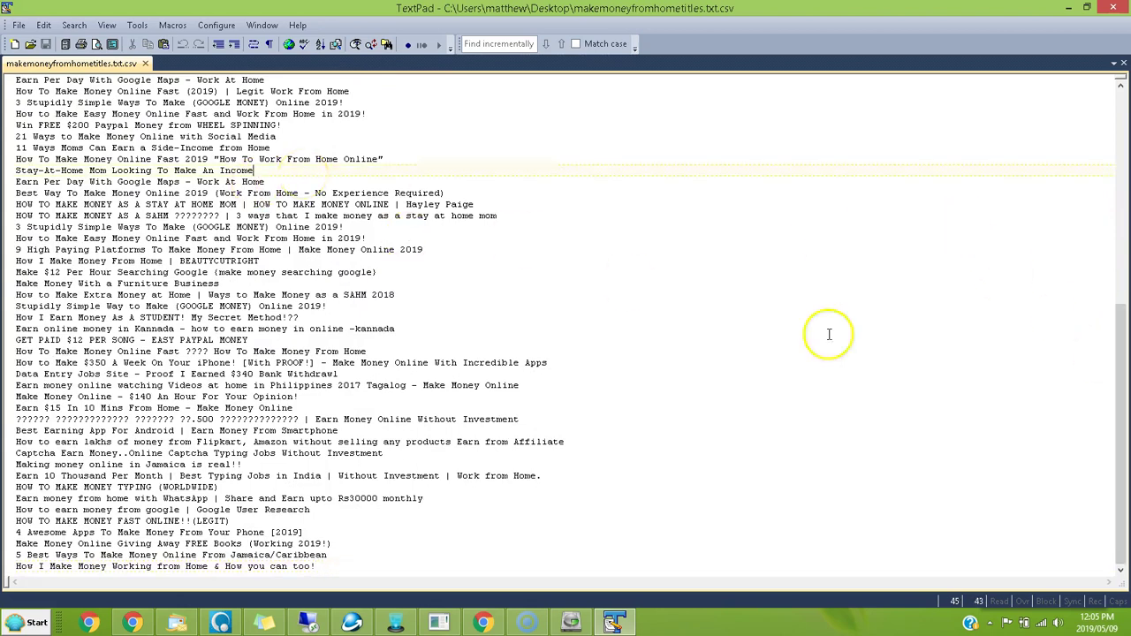
left_click_drag(1118, 380, 1115, 405)
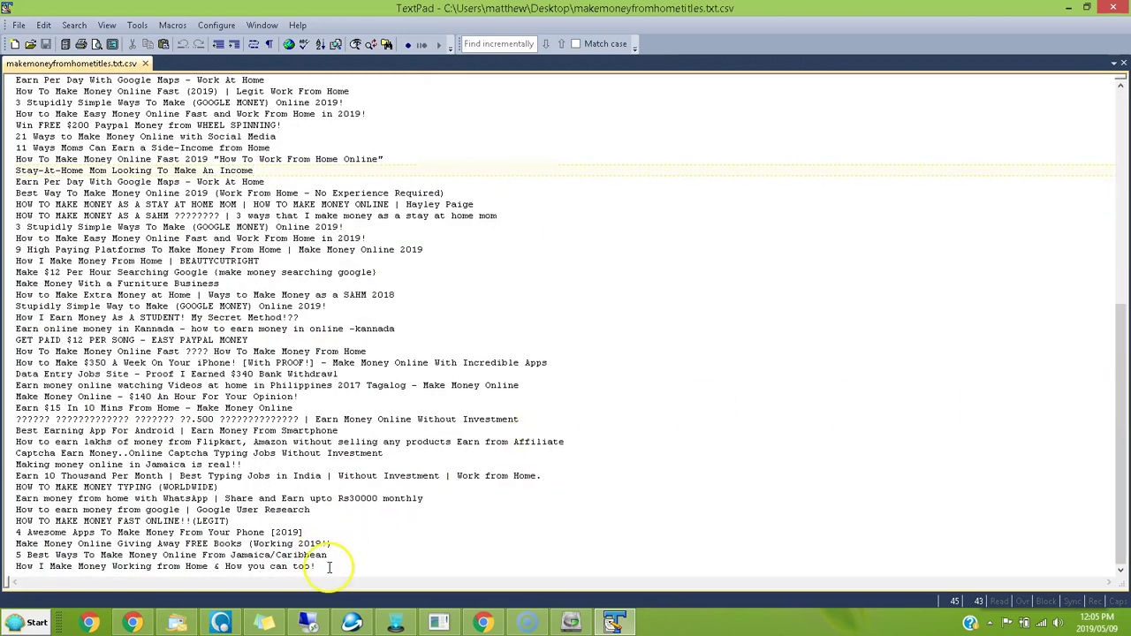
left_click_drag(330, 568, 27, 89)
right_click(207, 201)
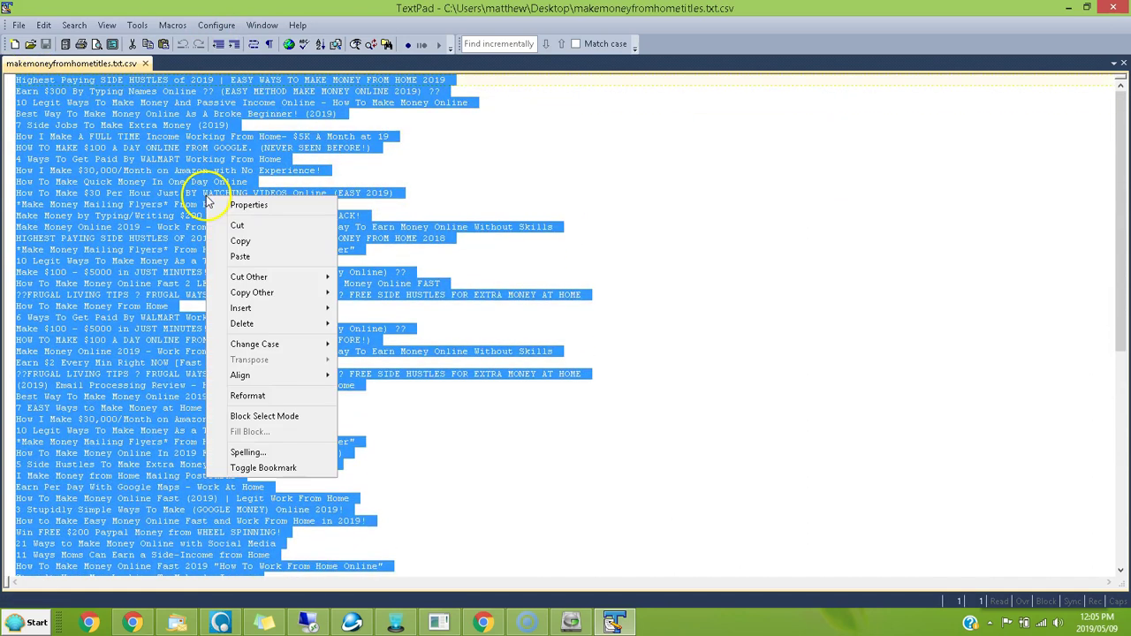
left_click(243, 241)
left_click(131, 623)
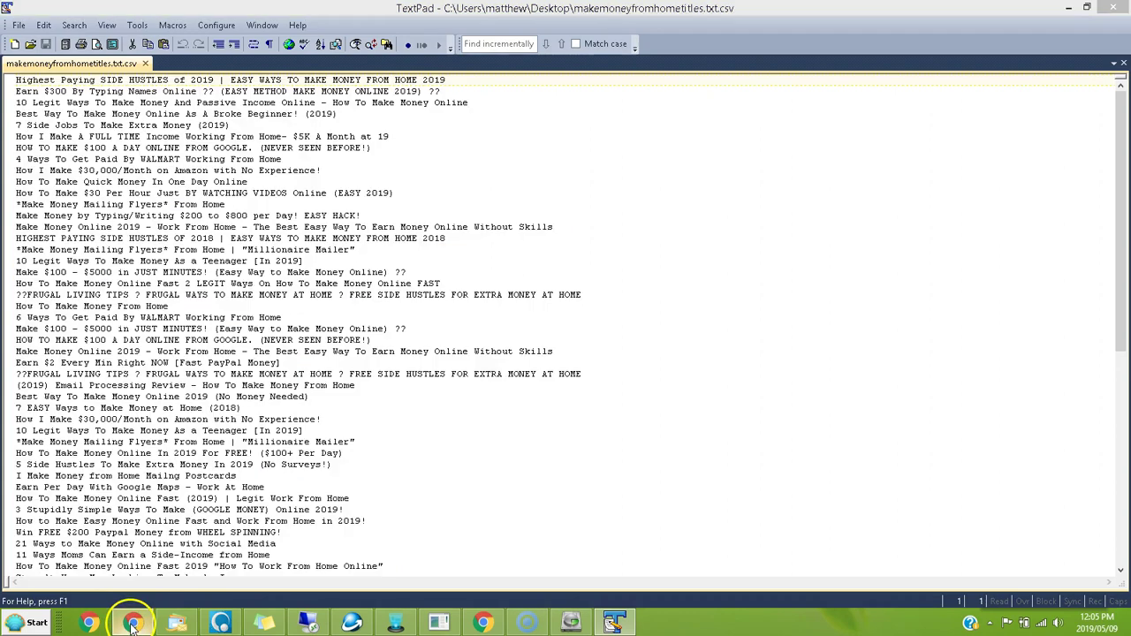
left_click(411, 39)
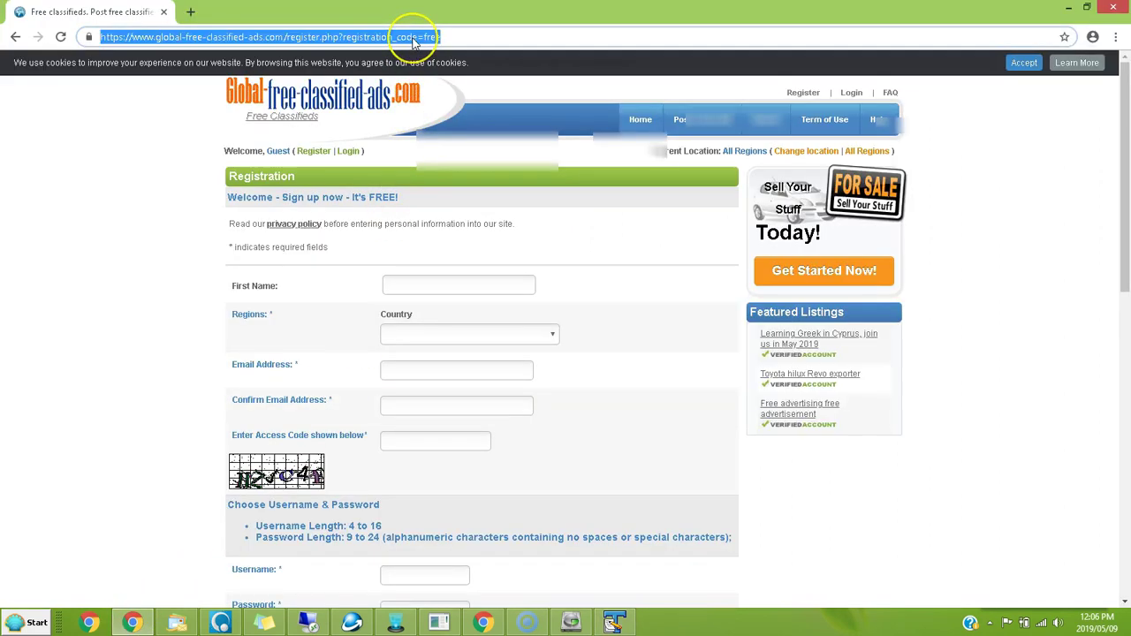
key("BackSpace")
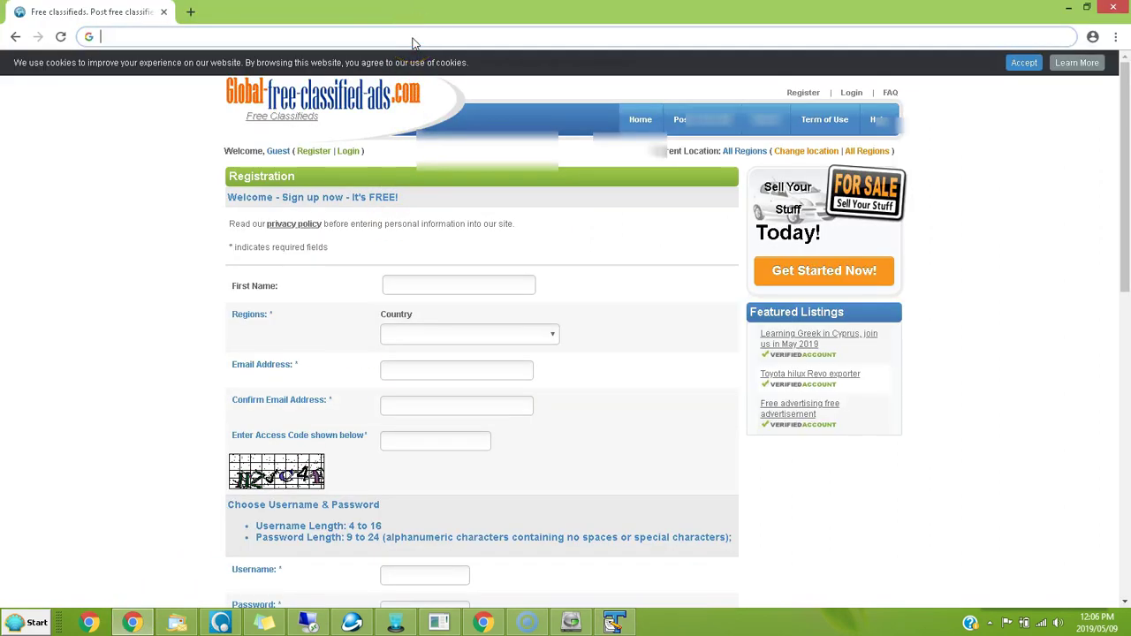
type("www.")
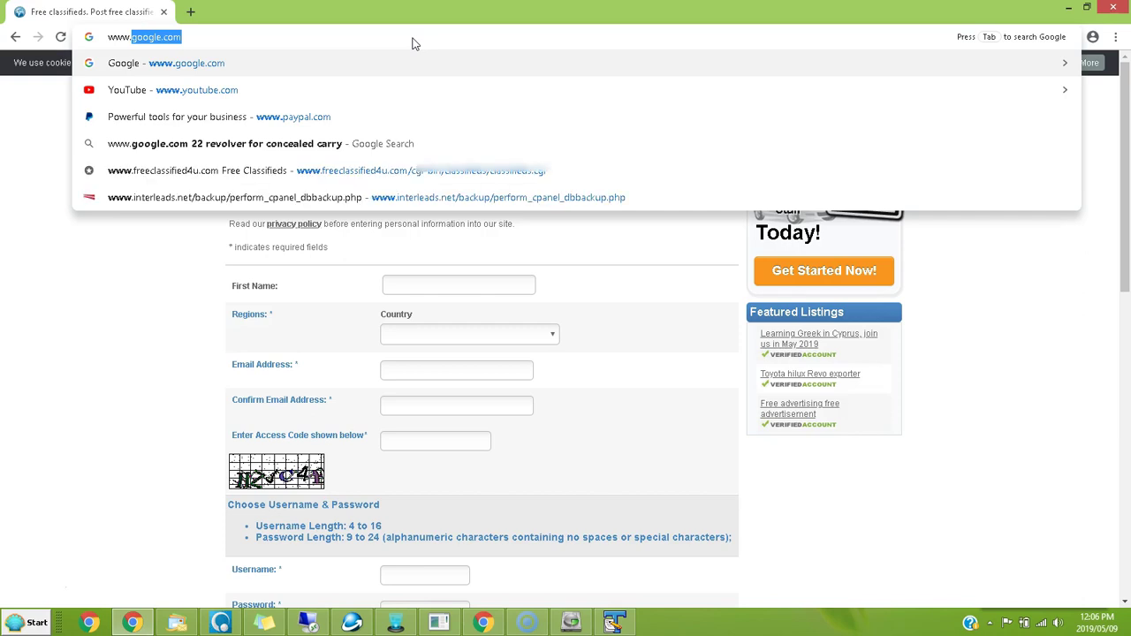
type("get")
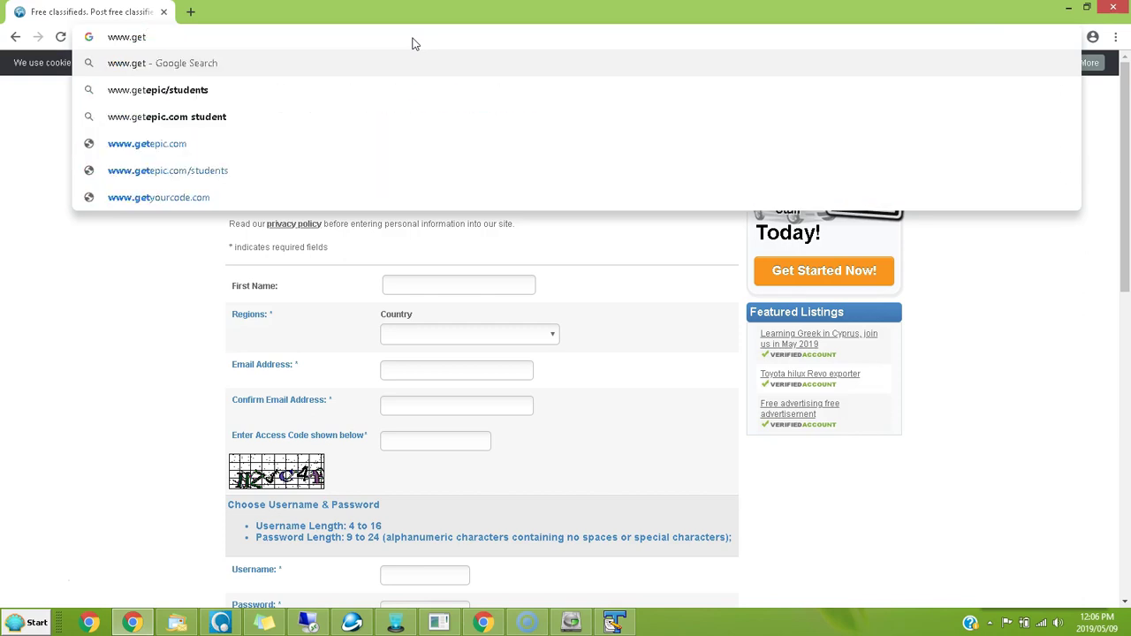
type("spintax.")
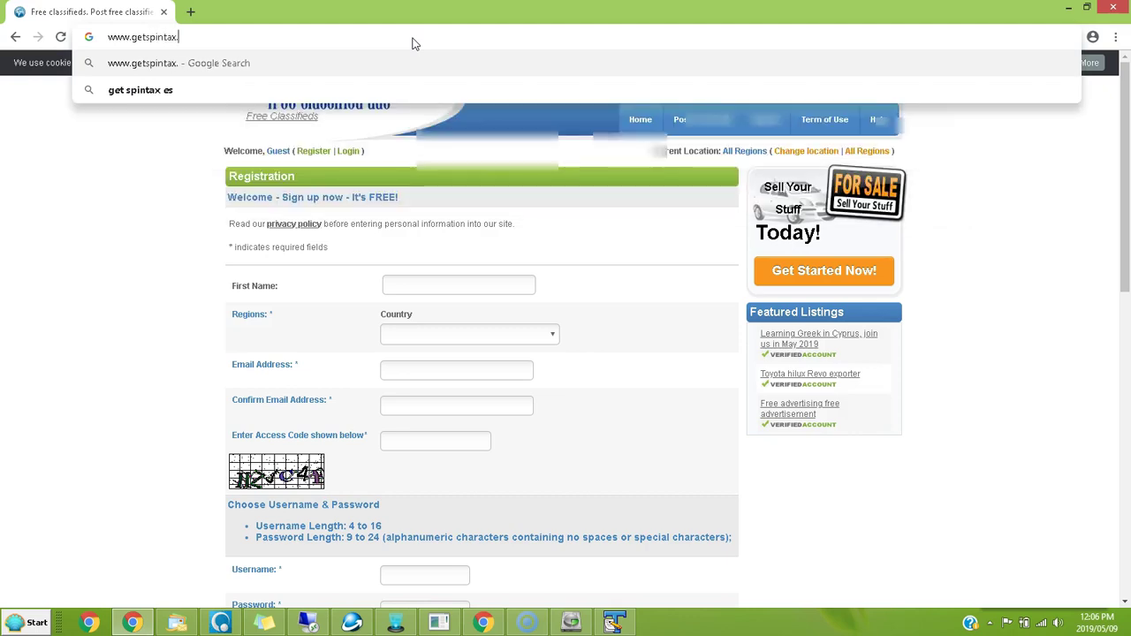
type("net")
key("Return")
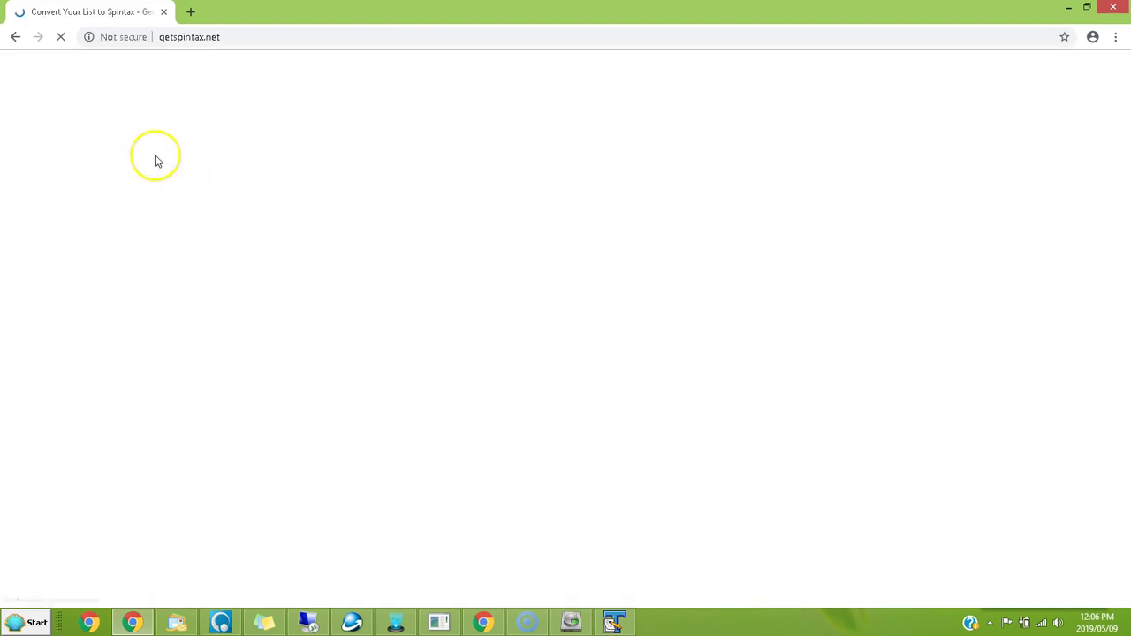
left_click(255, 220)
key("ctrl+v")
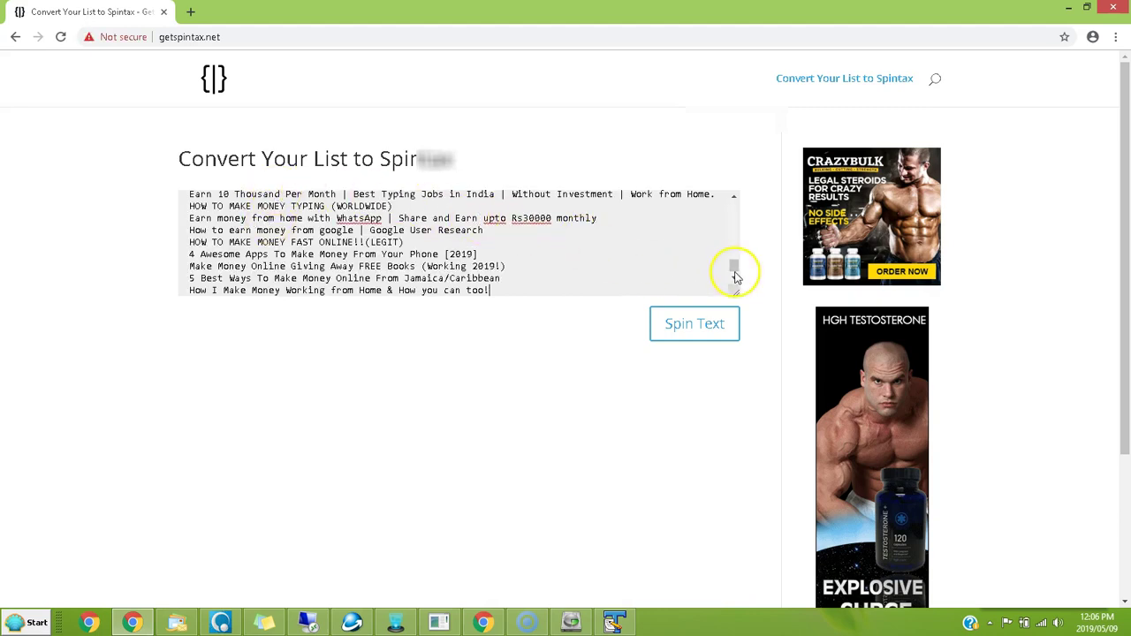
left_click_drag(542, 292, 121, 98)
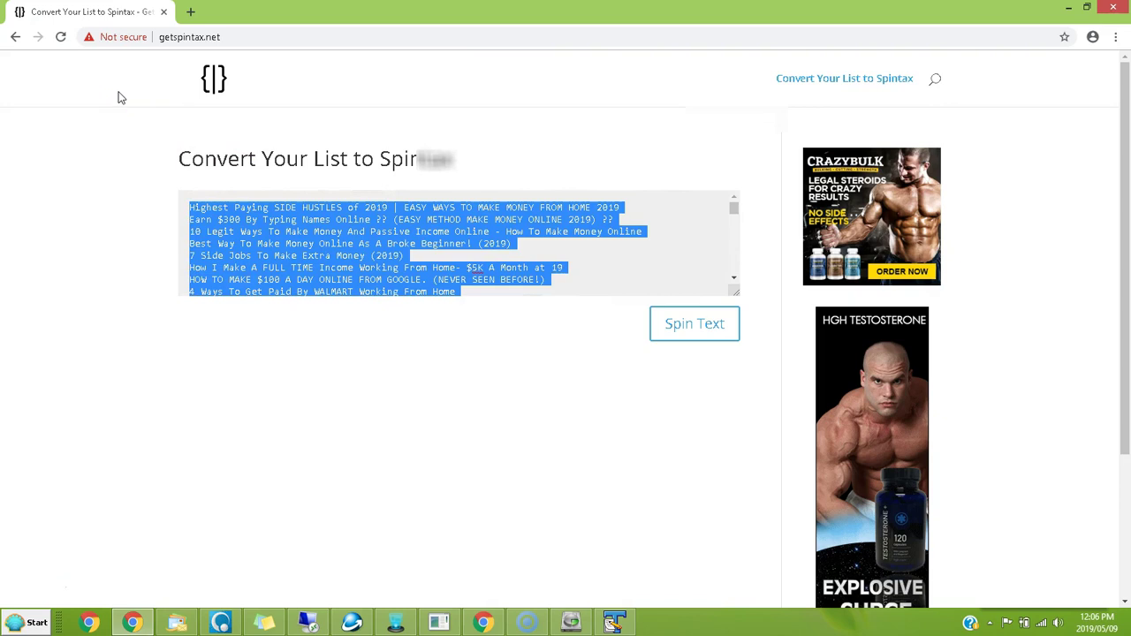
key("ctrl+x")
Step: Switch back to TextPad and copy the full selected list of titles again
left_click(615, 624)
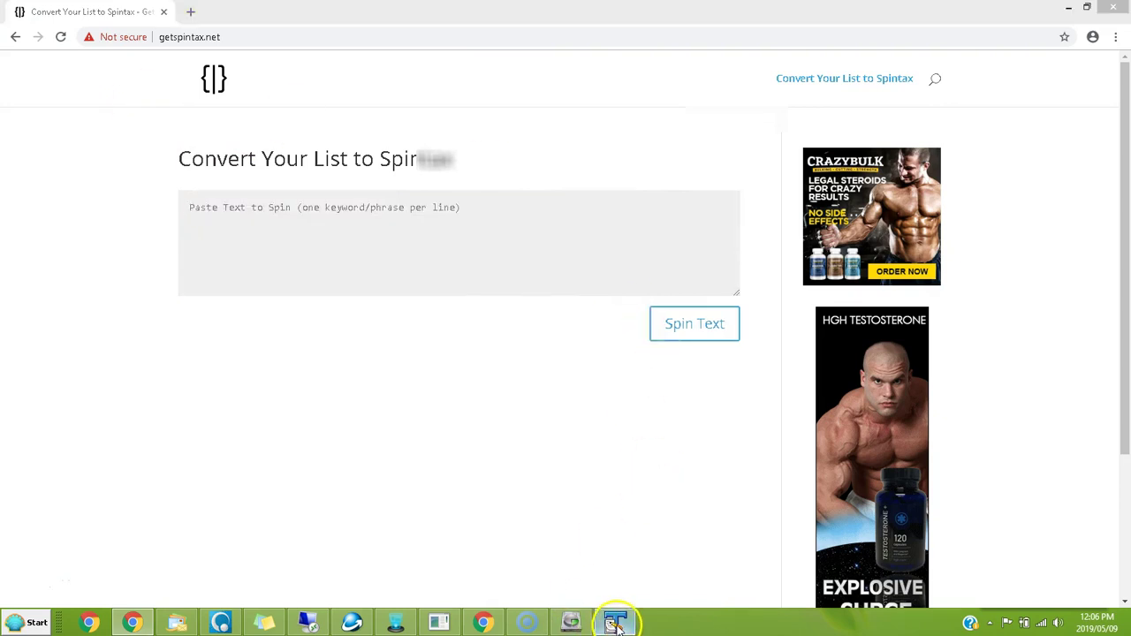
right_click(209, 145)
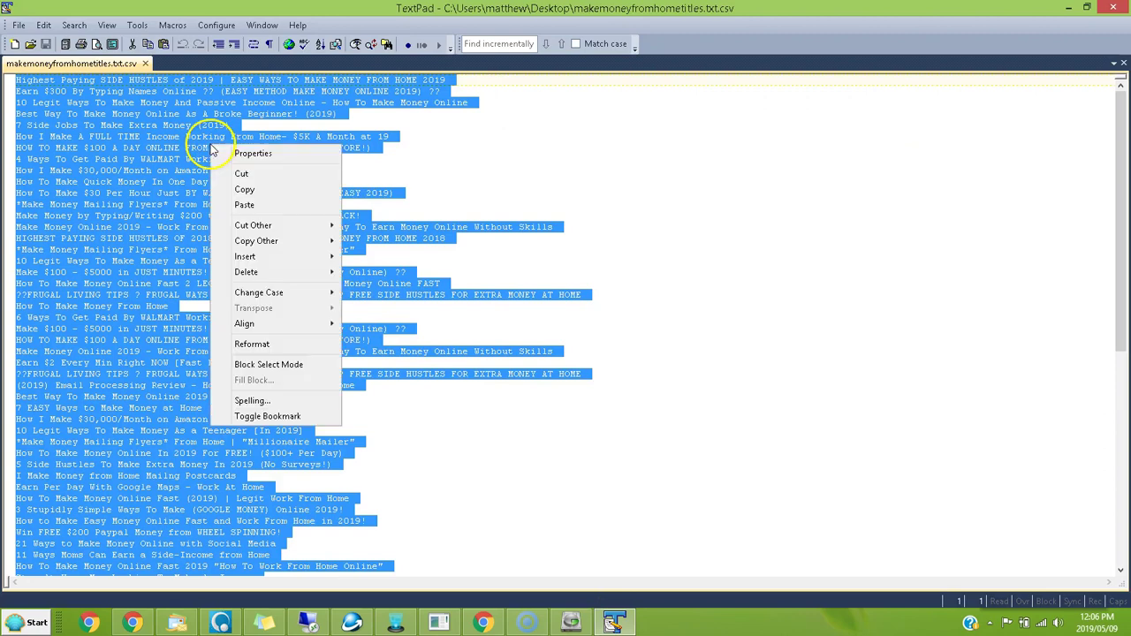
left_click(245, 190)
left_click(482, 624)
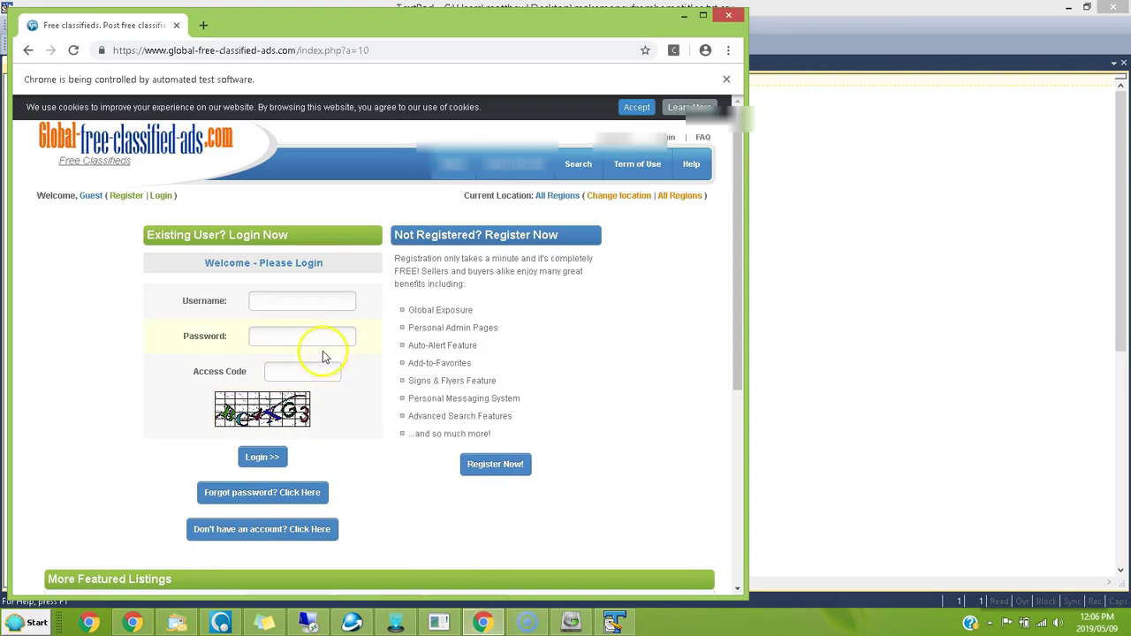
Step: Return to getspintax.net in Chrome, paste the titles as the list to convert and spin the text
left_click(131, 623)
left_click(263, 235)
key("ctrl+v")
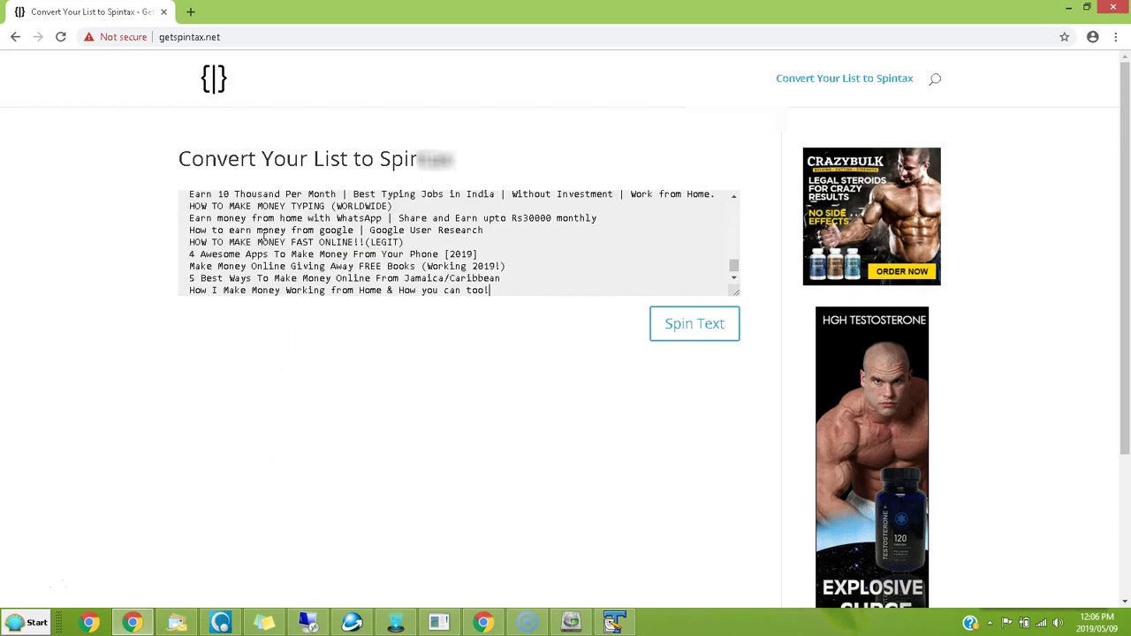
left_click(694, 326)
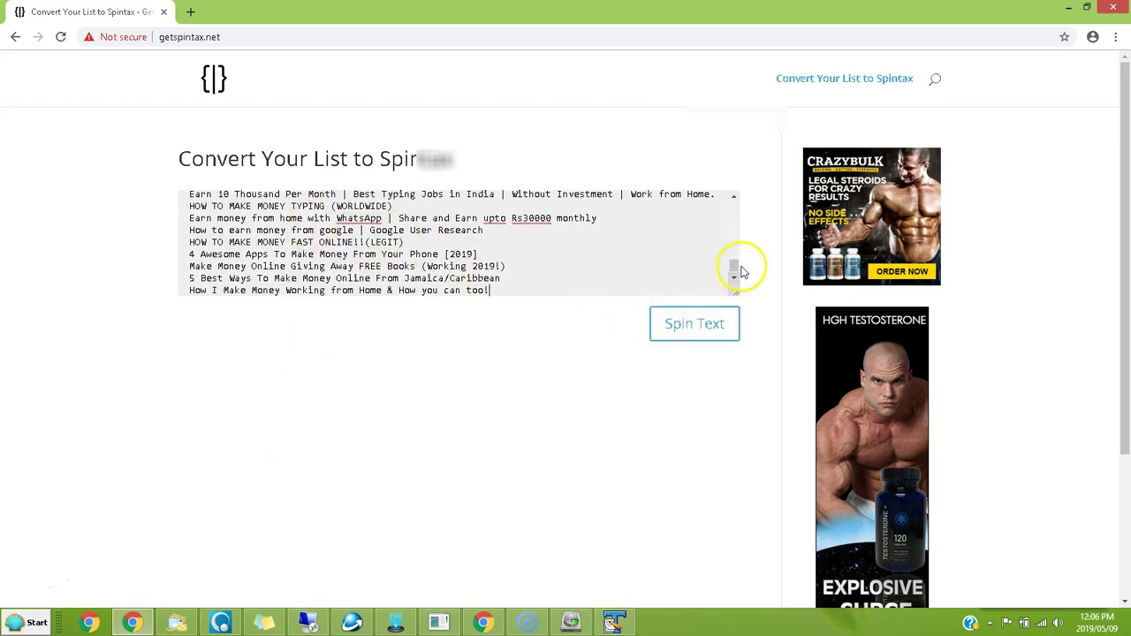
left_click(692, 327)
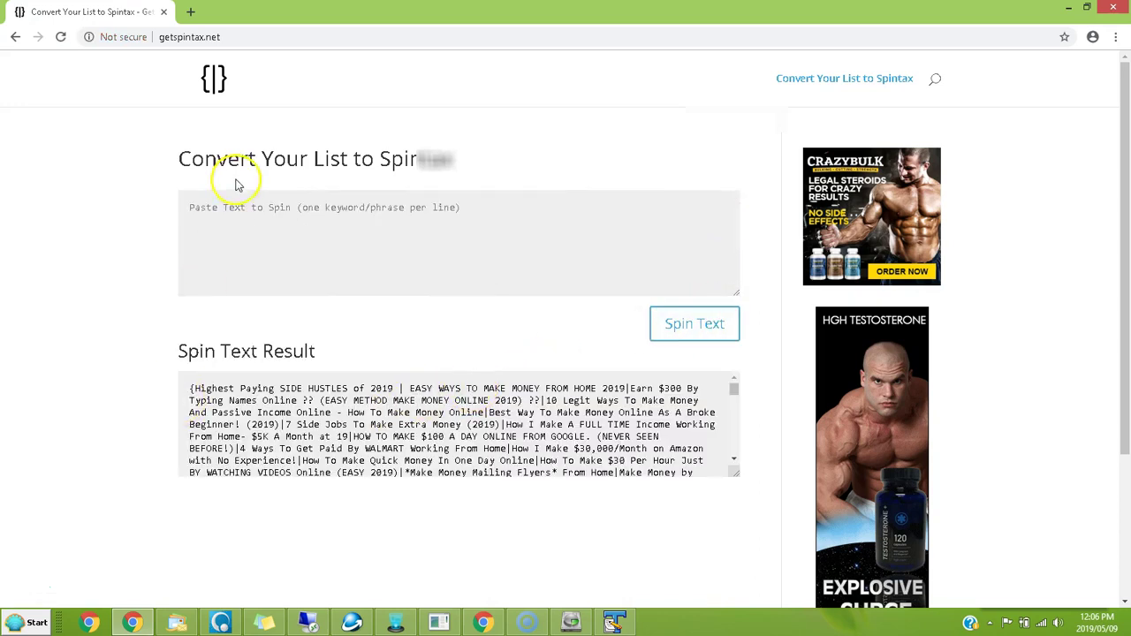
Step: Copy the complete Spin Text Result, from the opening to the closing brace
left_click_drag(732, 392, 746, 452)
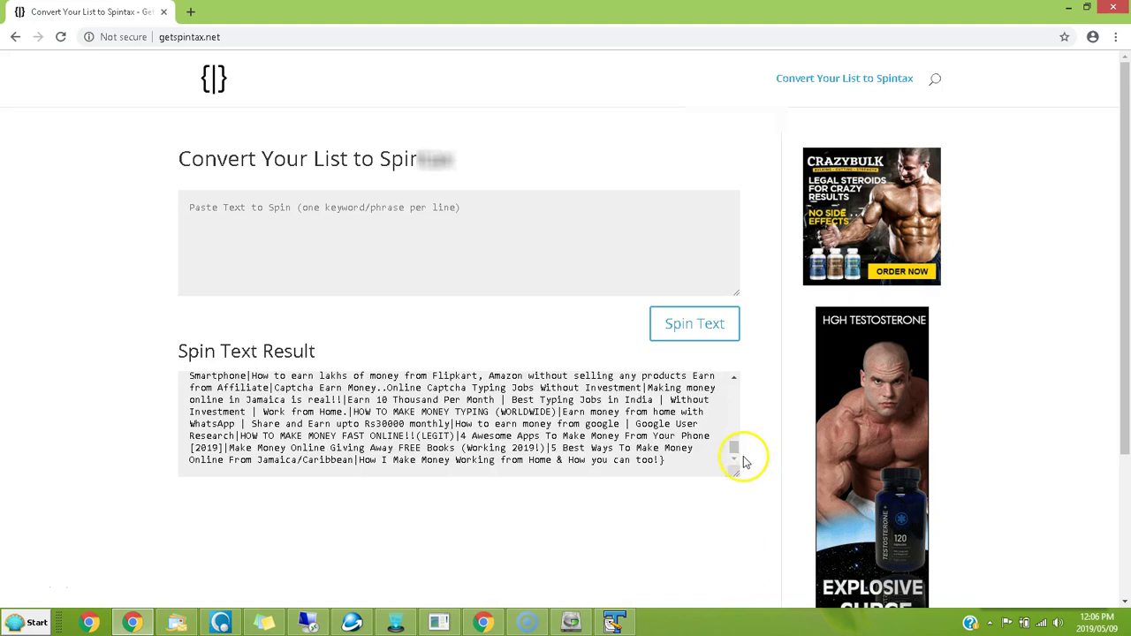
left_click_drag(674, 467, 113, 297)
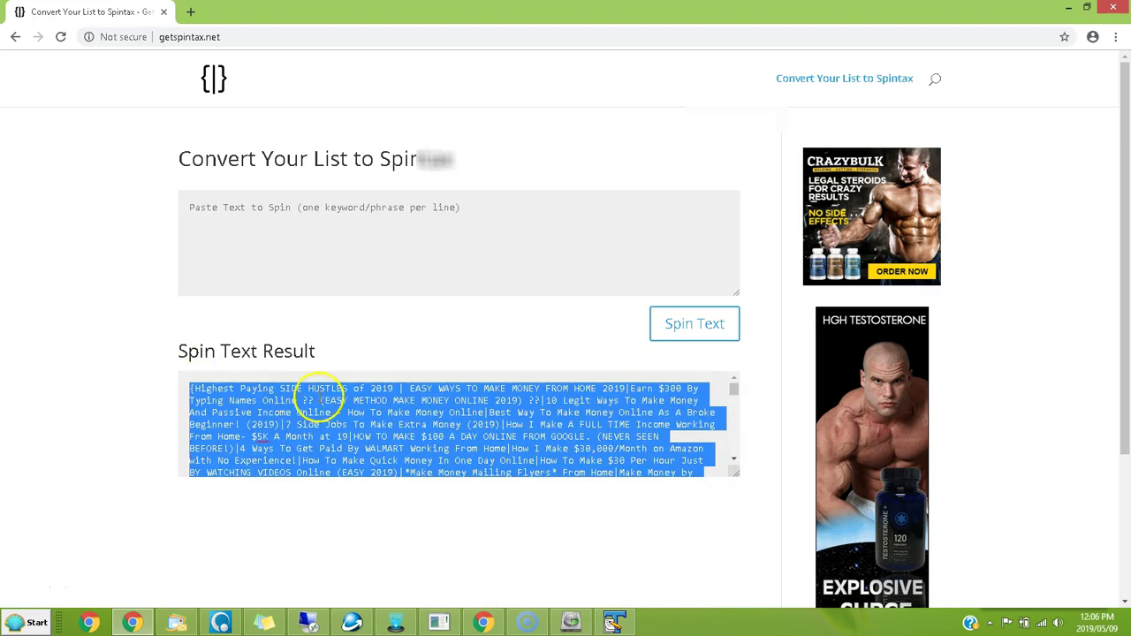
right_click(325, 394)
left_click(356, 422)
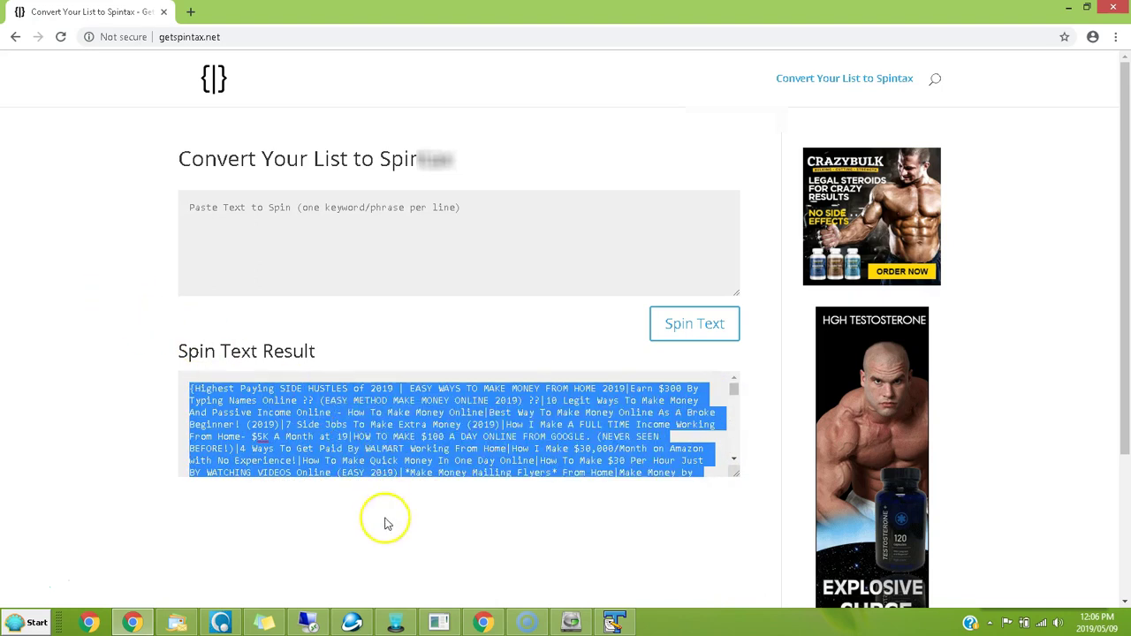
Step: Switch to GlobalFreeClassifiedAdSubmitter and replace the whole content of the Title field with the copied spintax titles
left_click(396, 623)
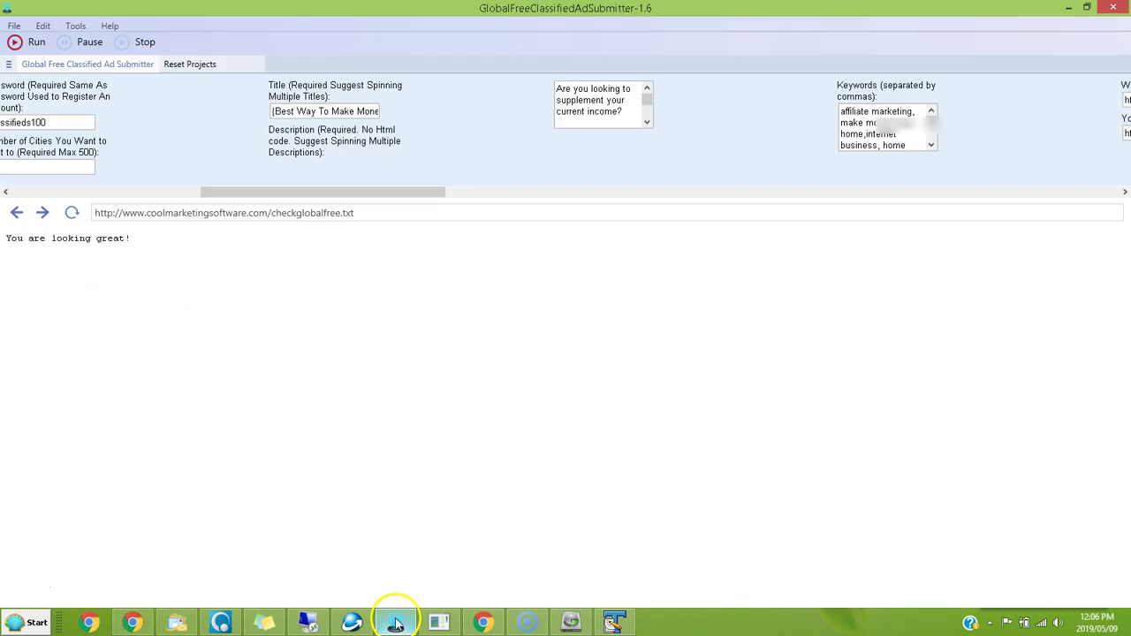
left_click(274, 113)
left_click_drag(276, 111, 418, 109)
key("ctrl+v")
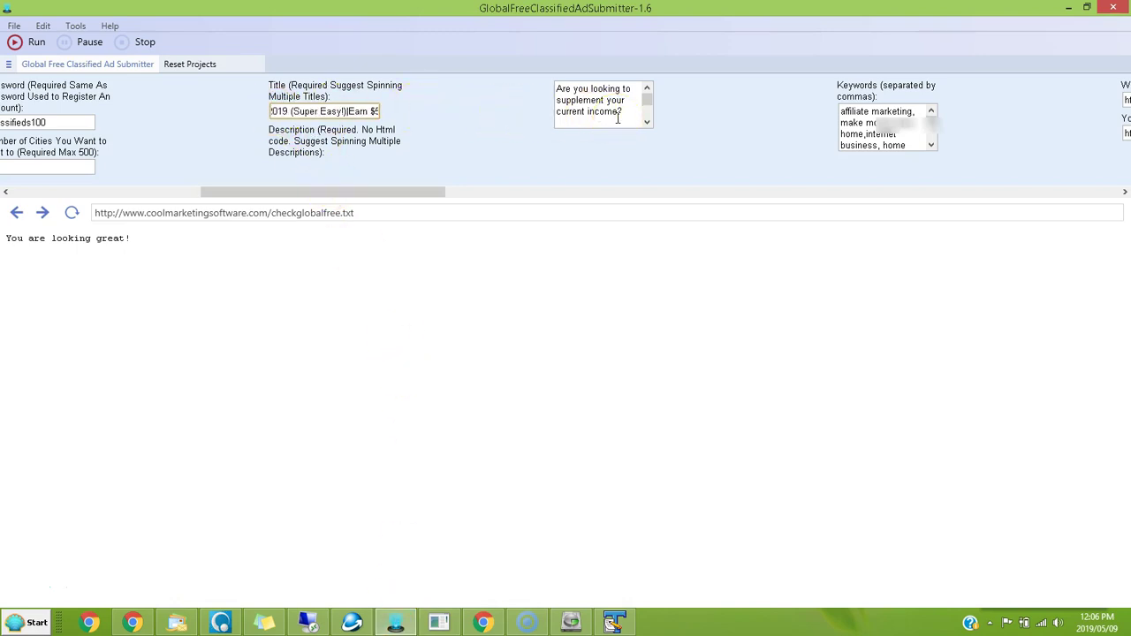
key("ctrl+a")
key("Delete")
key("ctrl+v")
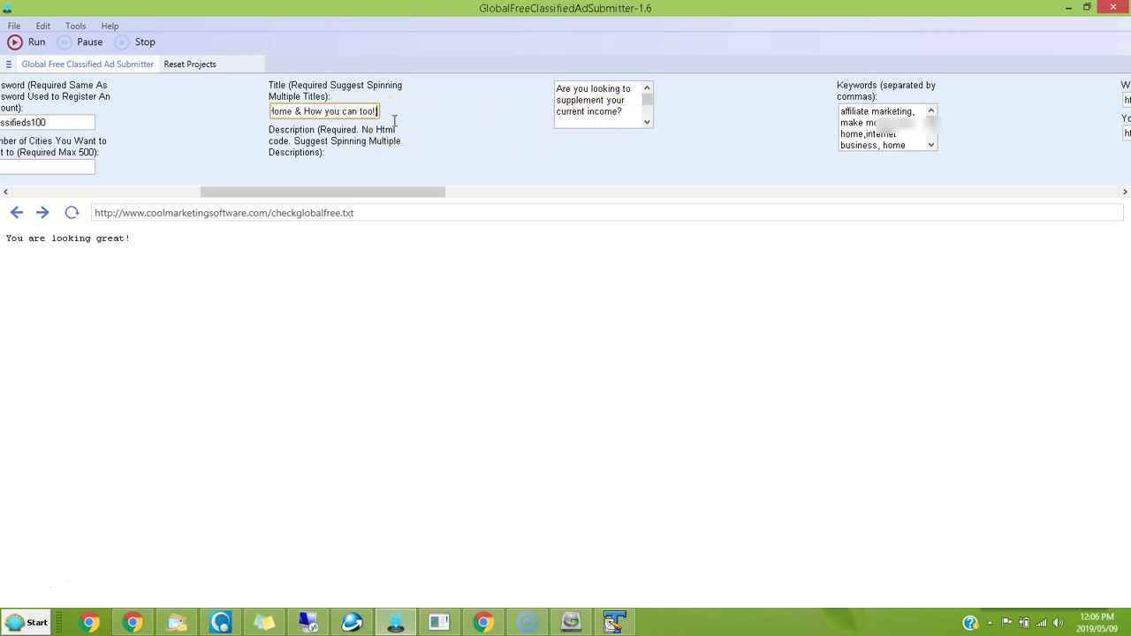
left_click_drag(298, 194, 324, 193)
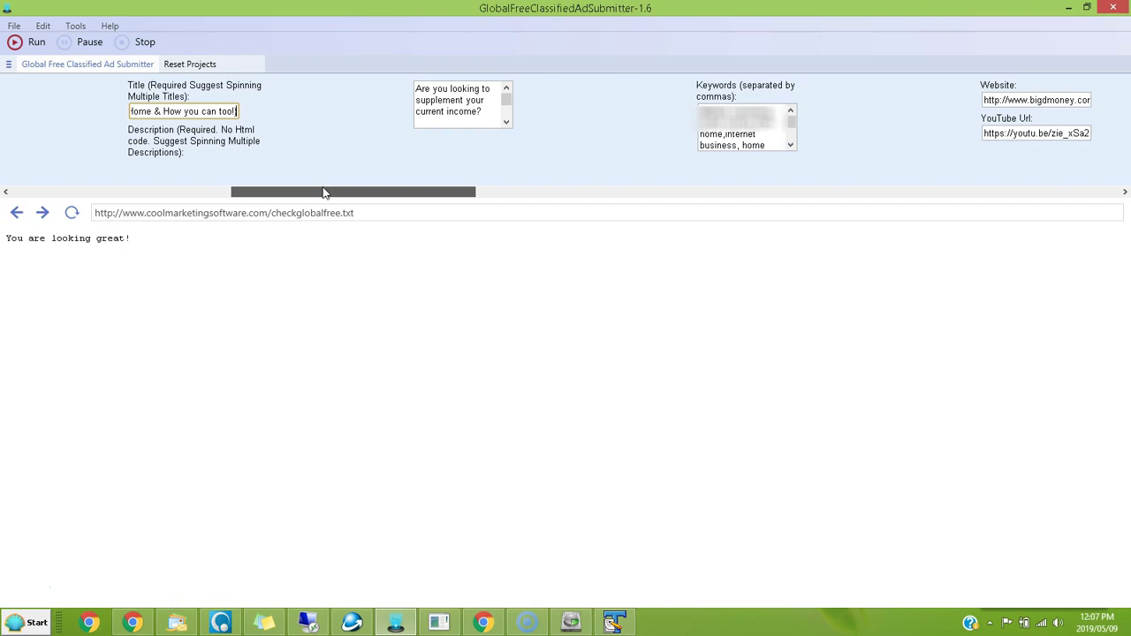
left_click_drag(323, 193, 317, 193)
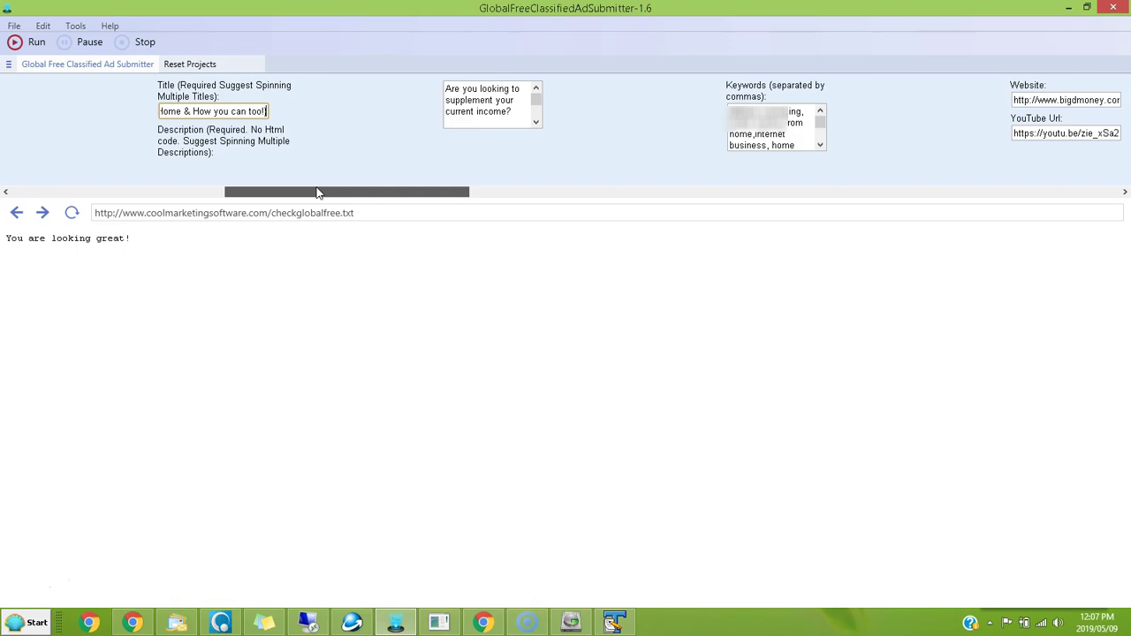
left_click(539, 104)
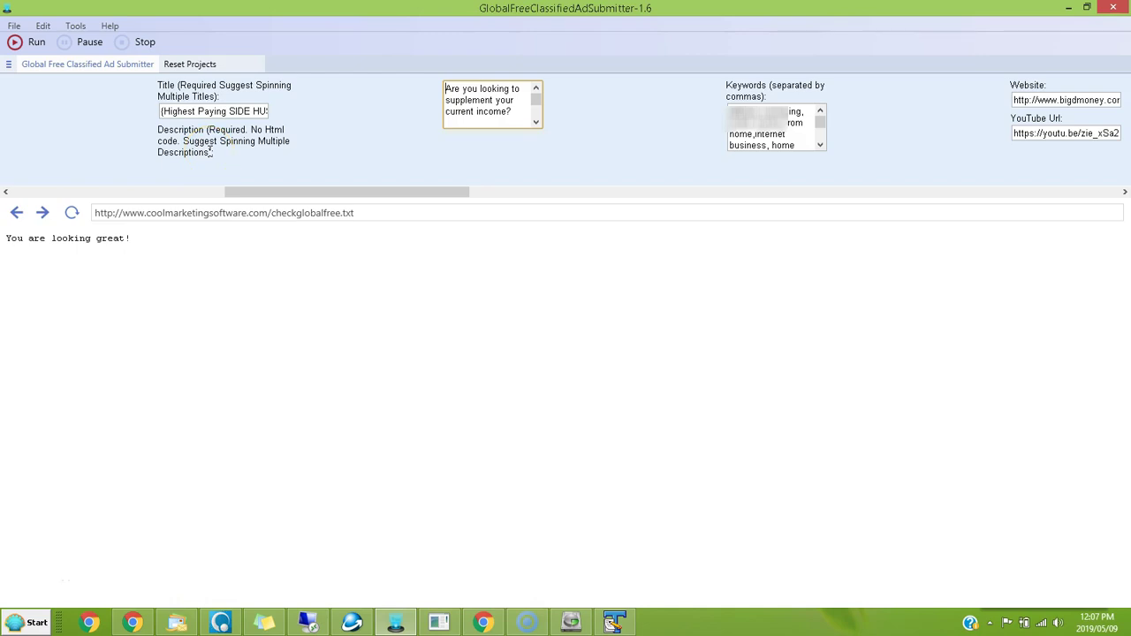
left_click(446, 92)
Step: Open Notepad, write the spintax example {title1|title2}, highlight it and minimize the note
left_click(35, 619)
left_click(51, 311)
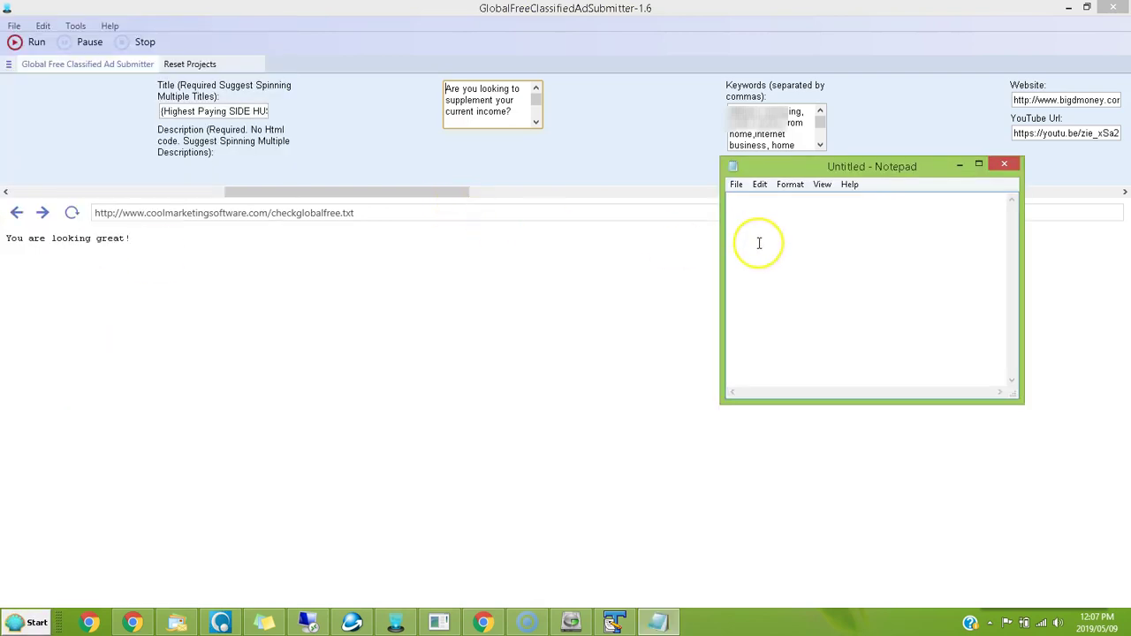
type("{title")
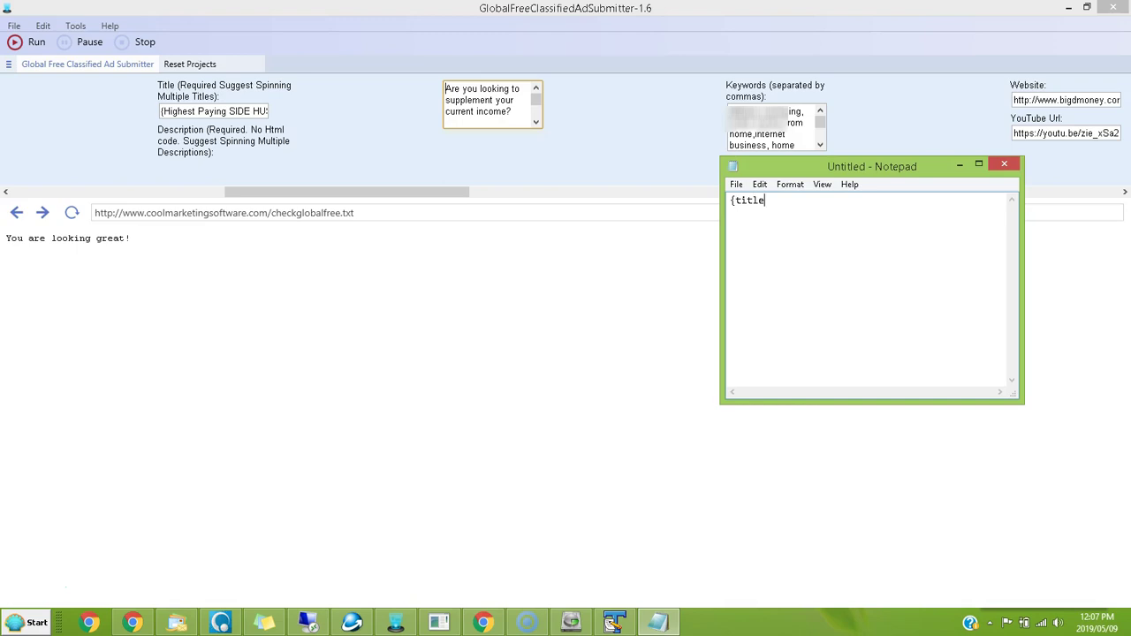
type("1|title2")
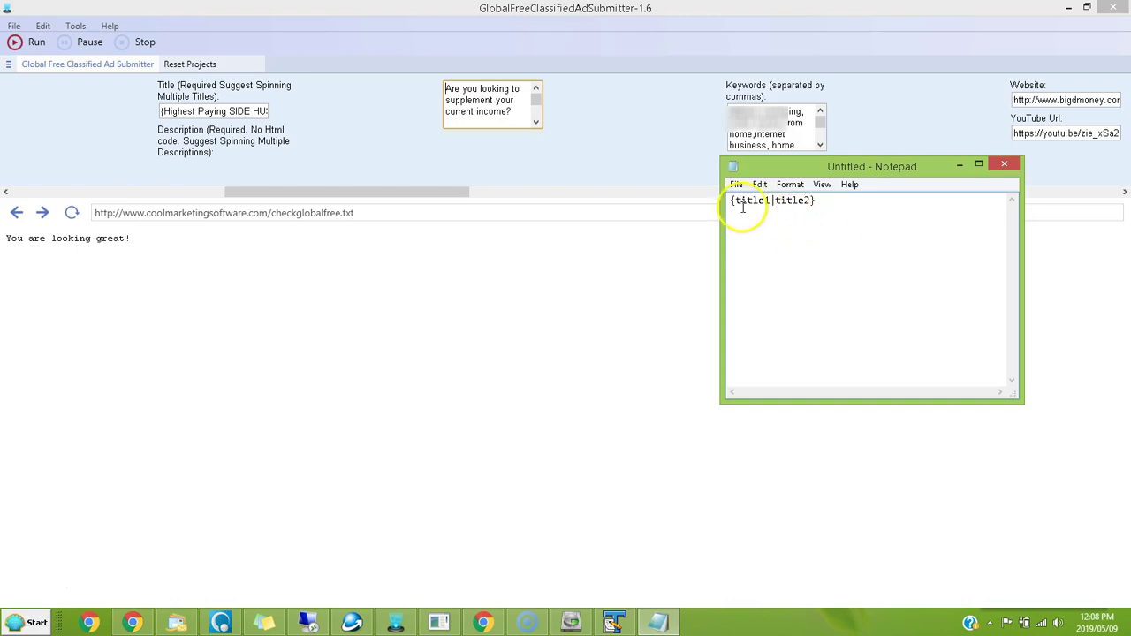
left_click_drag(831, 198, 739, 205)
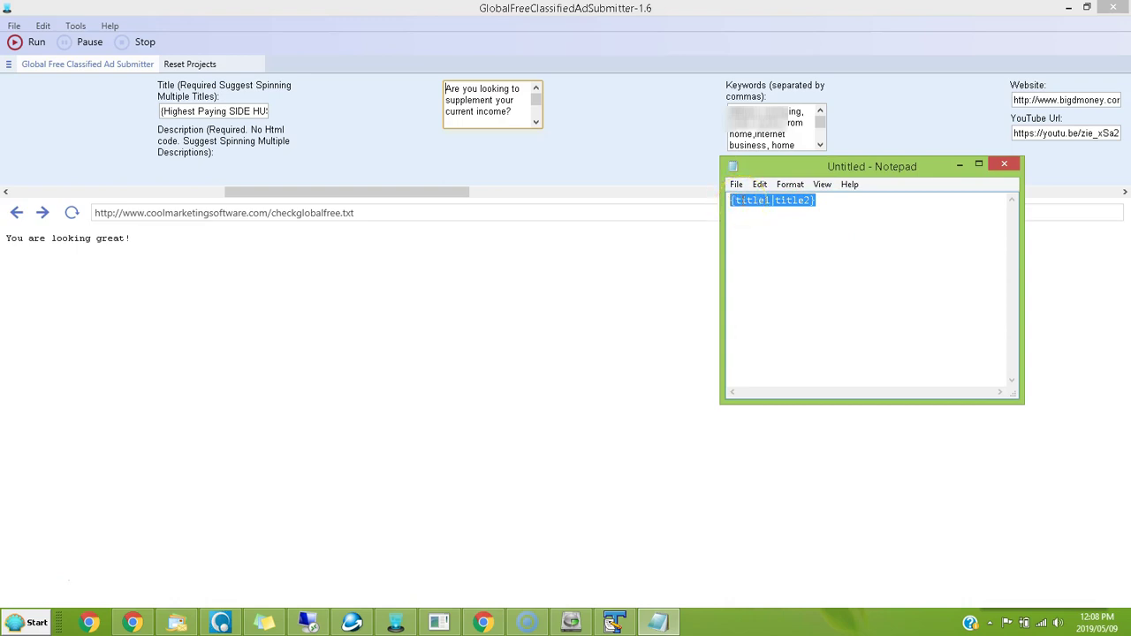
left_click(961, 166)
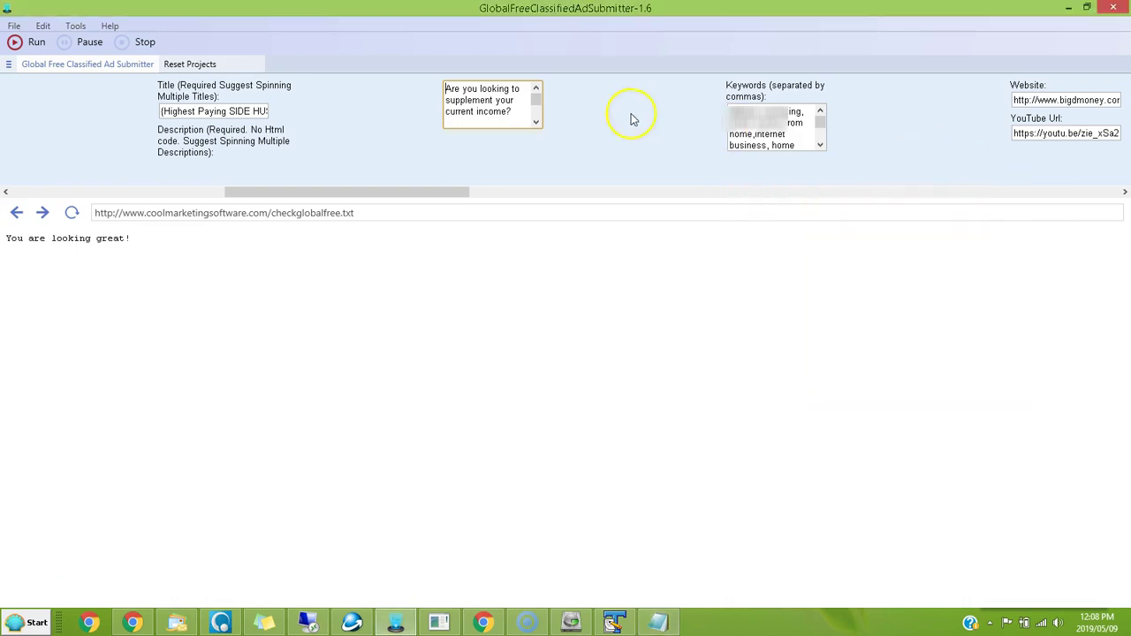
Step: Review the Description, Keywords, Website and YouTube Url fields of the ad project, highlighting the YouTube link
left_click(501, 104)
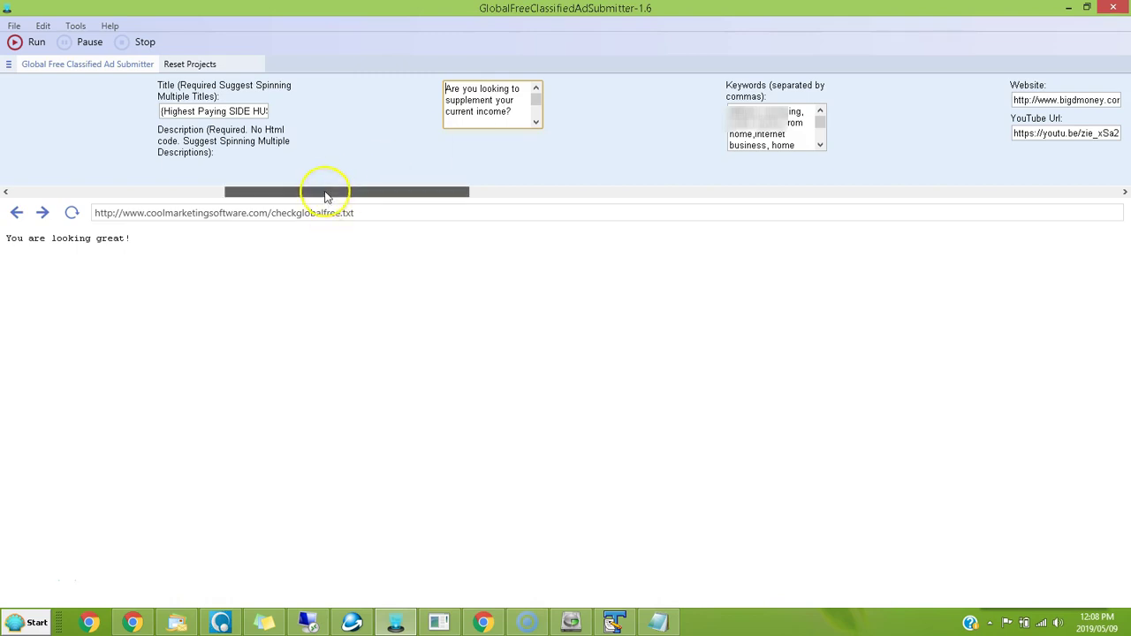
left_click_drag(292, 192, 377, 193)
left_click_drag(459, 119, 454, 138)
left_click_drag(444, 192, 517, 191)
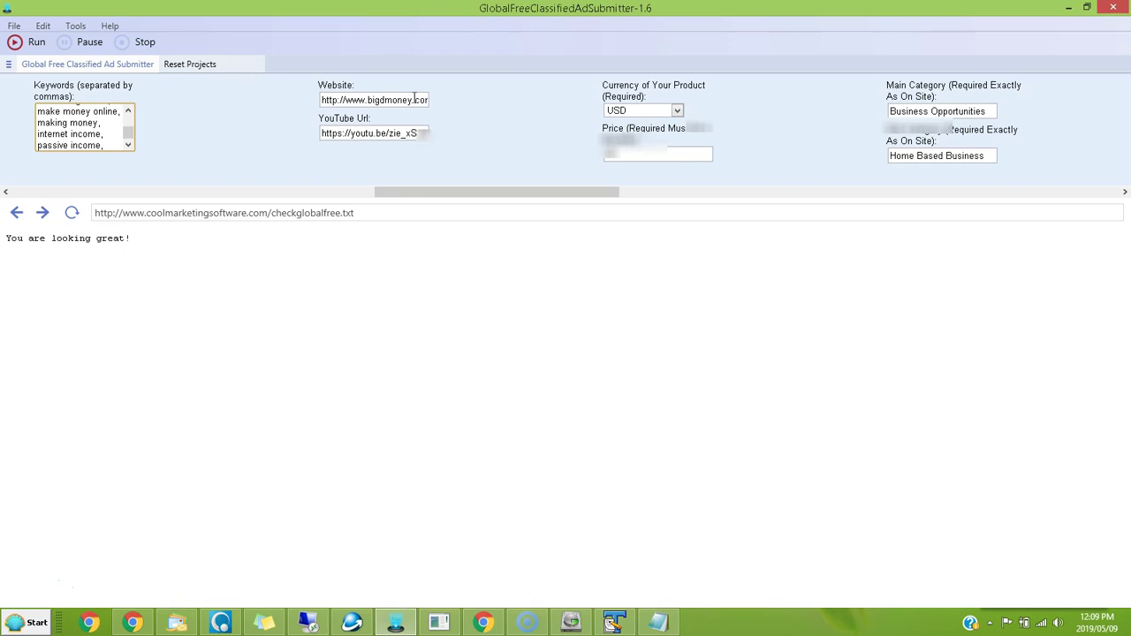
left_click_drag(323, 133, 436, 131)
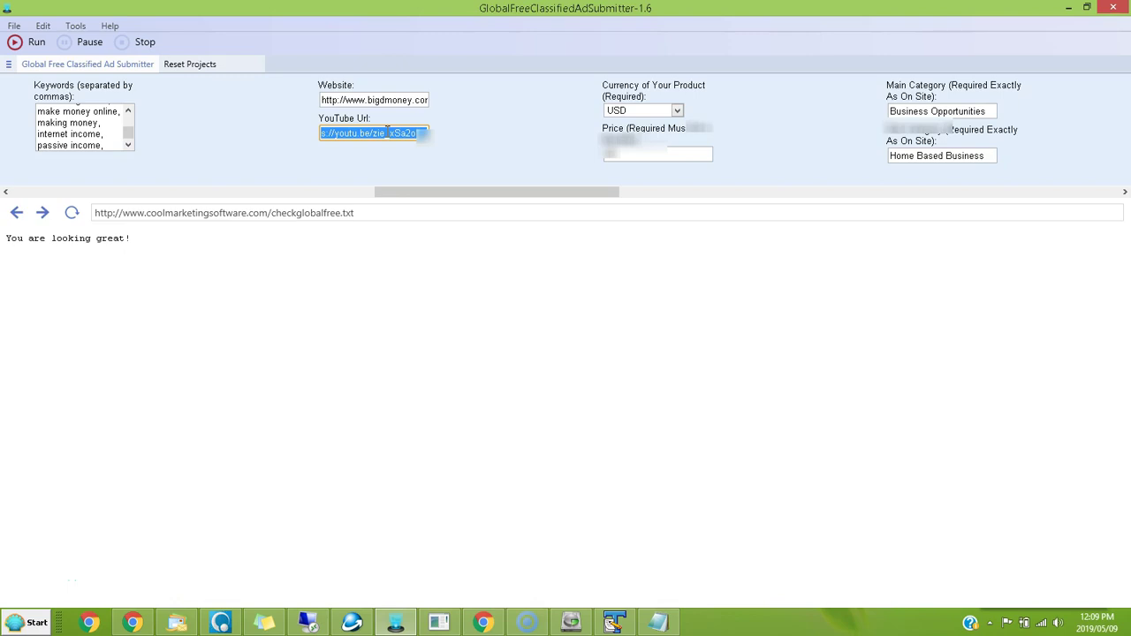
mouse_move(448, 195)
left_mouse_down()
mouse_move(516, 192)
mouse_move(468, 190)
left_mouse_up()
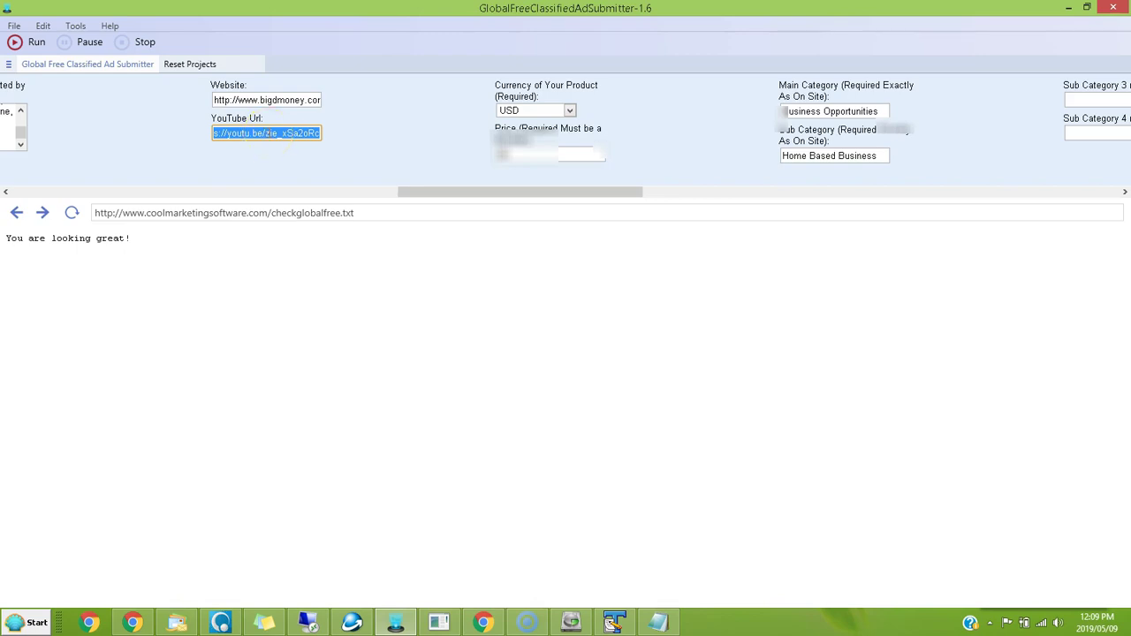
Step: Review the available product currencies and the Price field, and set the currency to INR
left_click_drag(439, 191, 463, 192)
left_click(466, 111)
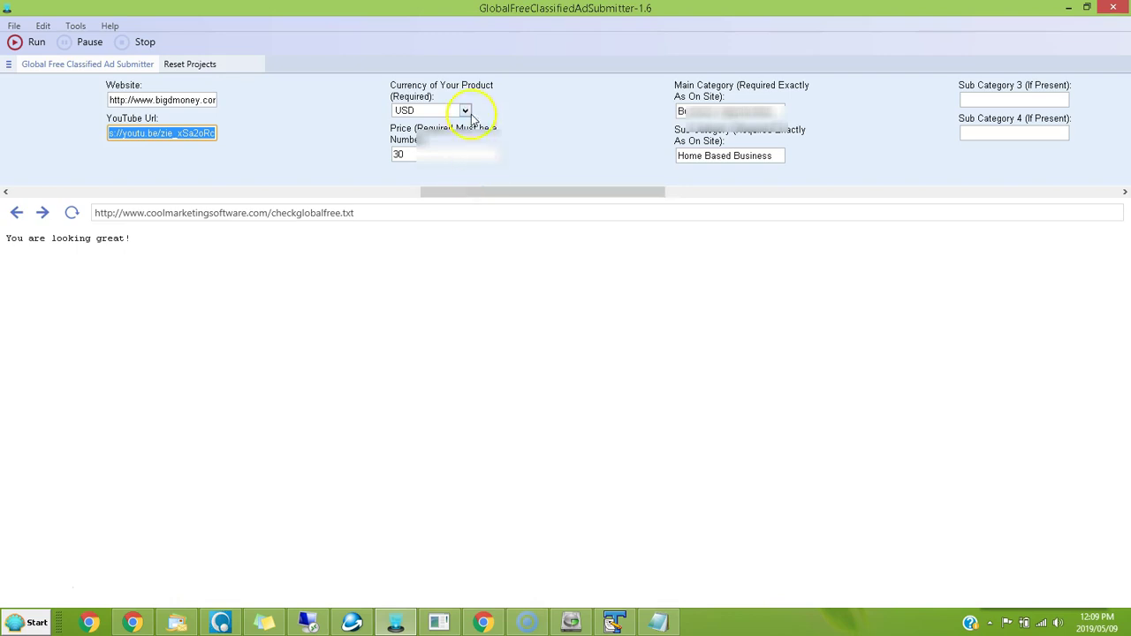
left_click(465, 110)
left_click(466, 111)
left_click(537, 106)
left_click(409, 153)
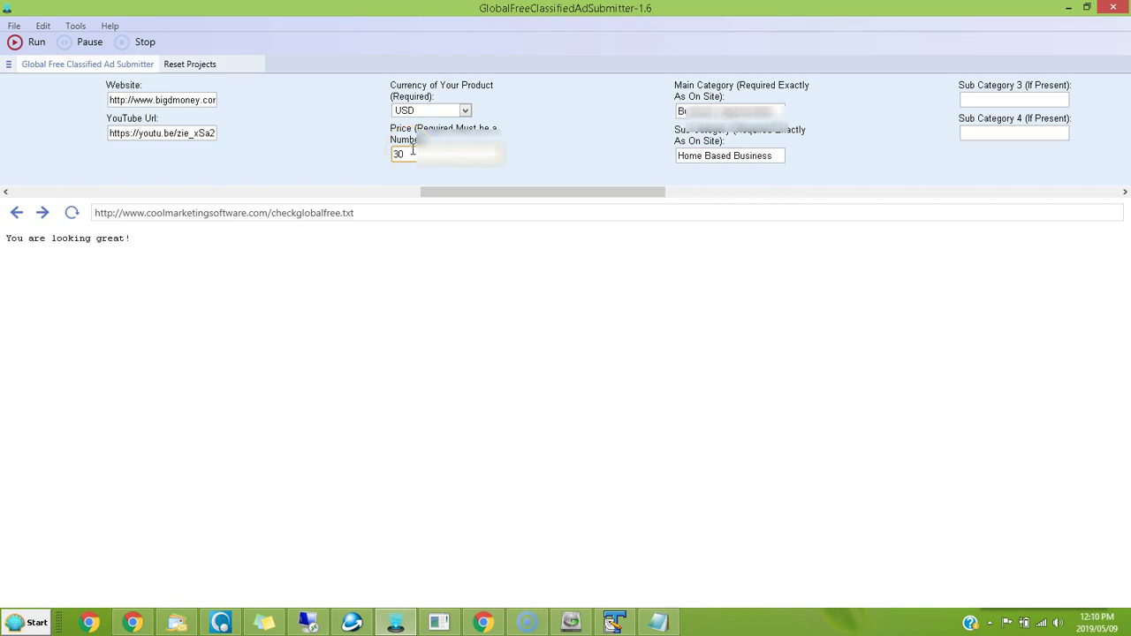
left_click(465, 110)
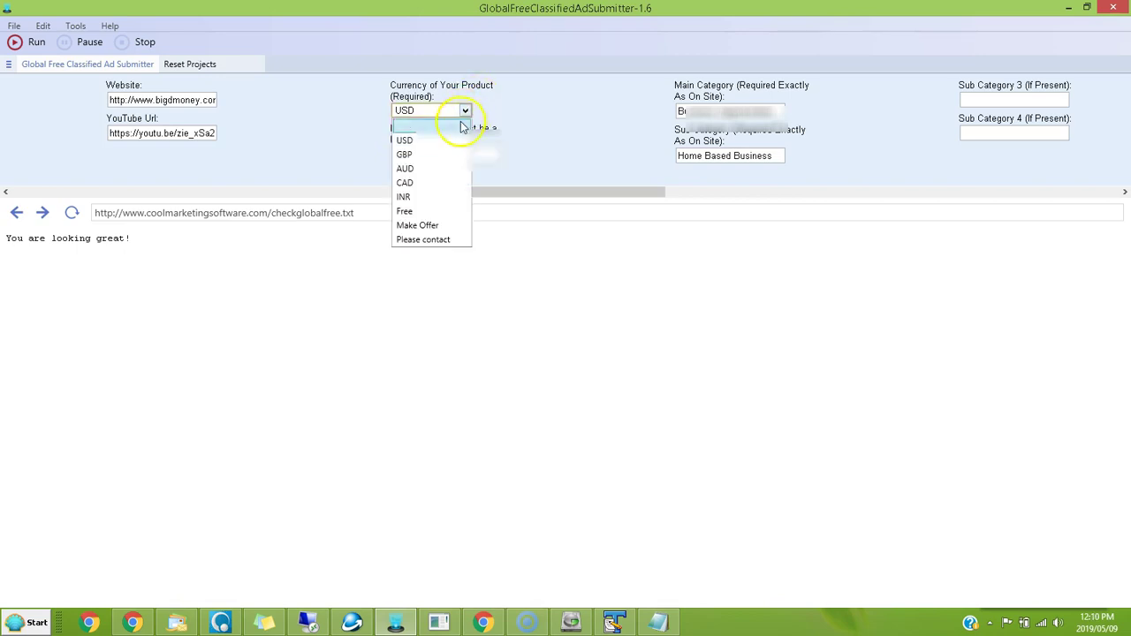
left_click(556, 119)
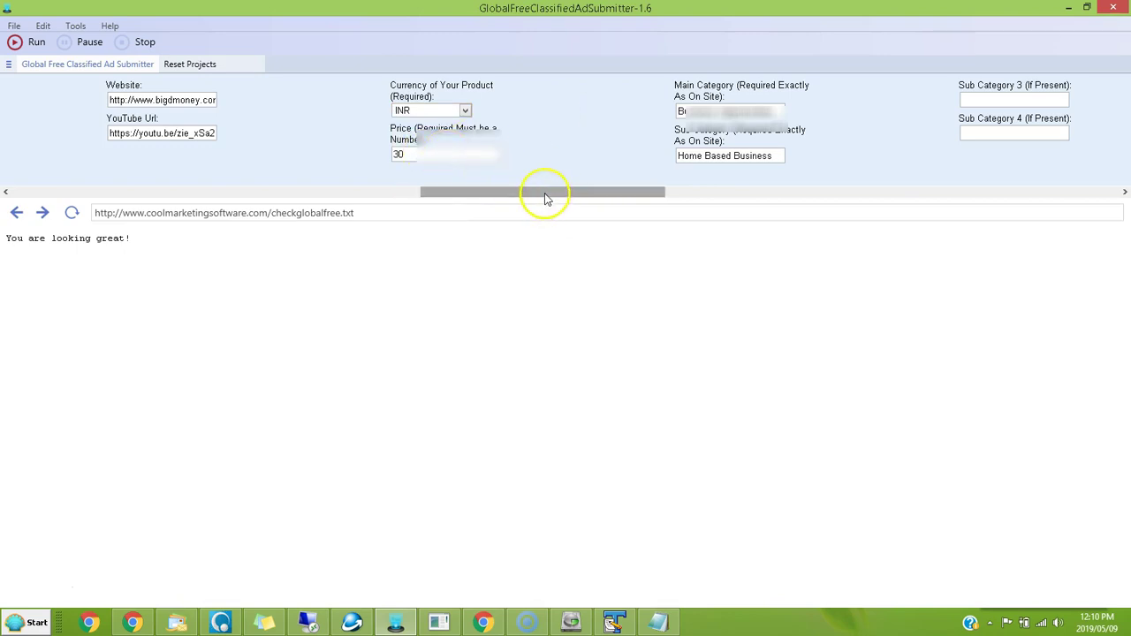
Step: Switch to Chrome, copy the category name Business Opportunities from global-free-classified-ads.com and return to the Main Category field in GlobalFreeClassifiedAdSubmitter
left_click_drag(545, 194, 604, 190)
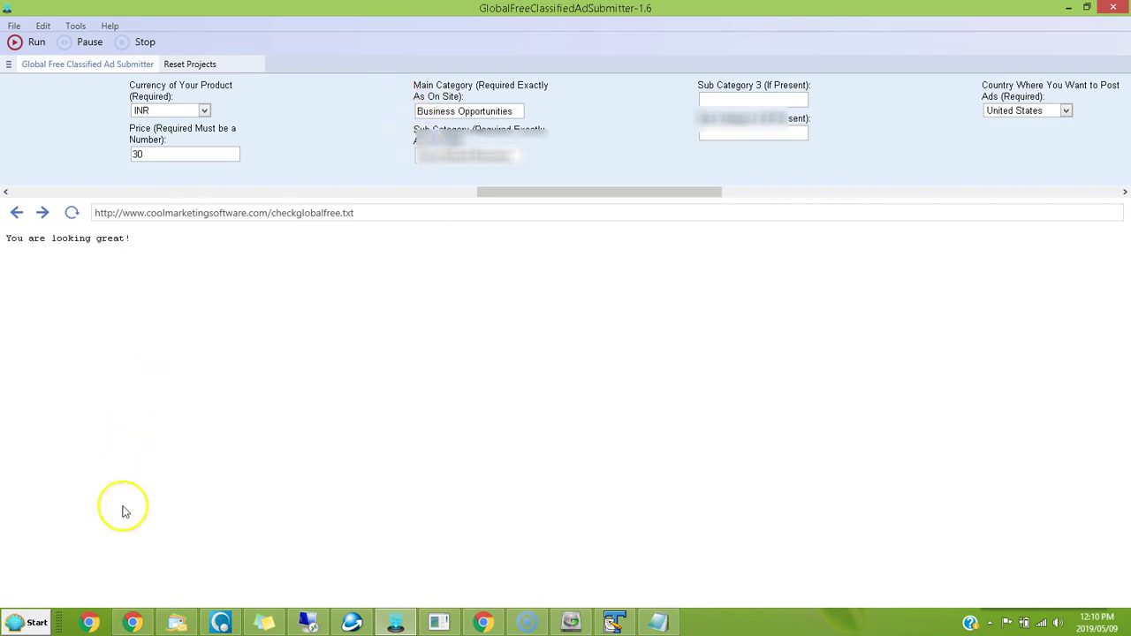
left_click(132, 623)
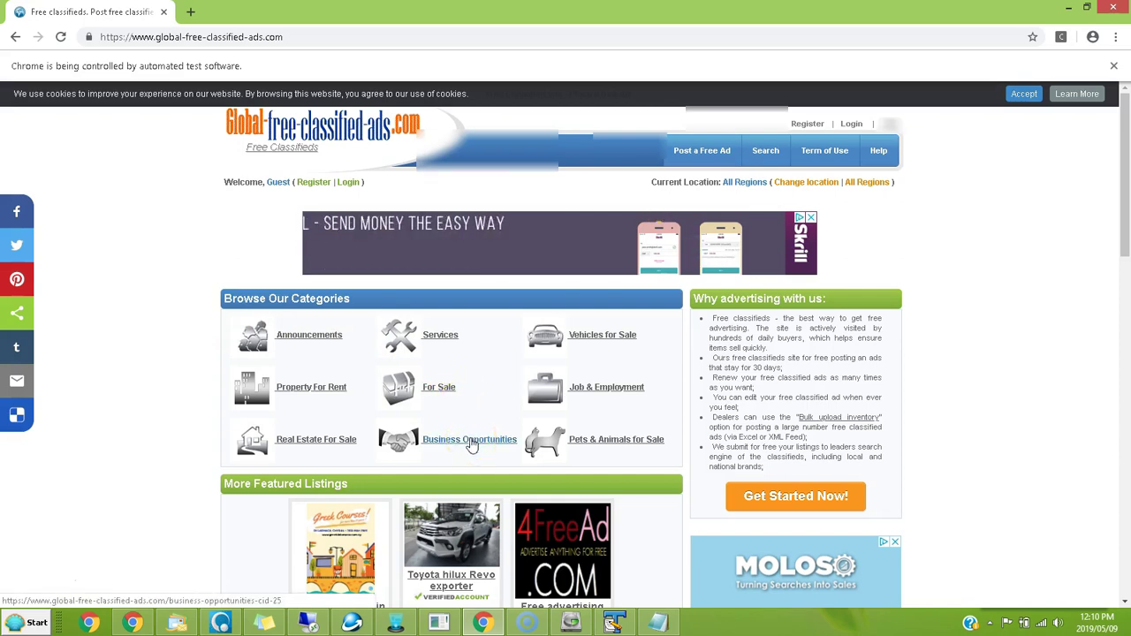
left_click(519, 447)
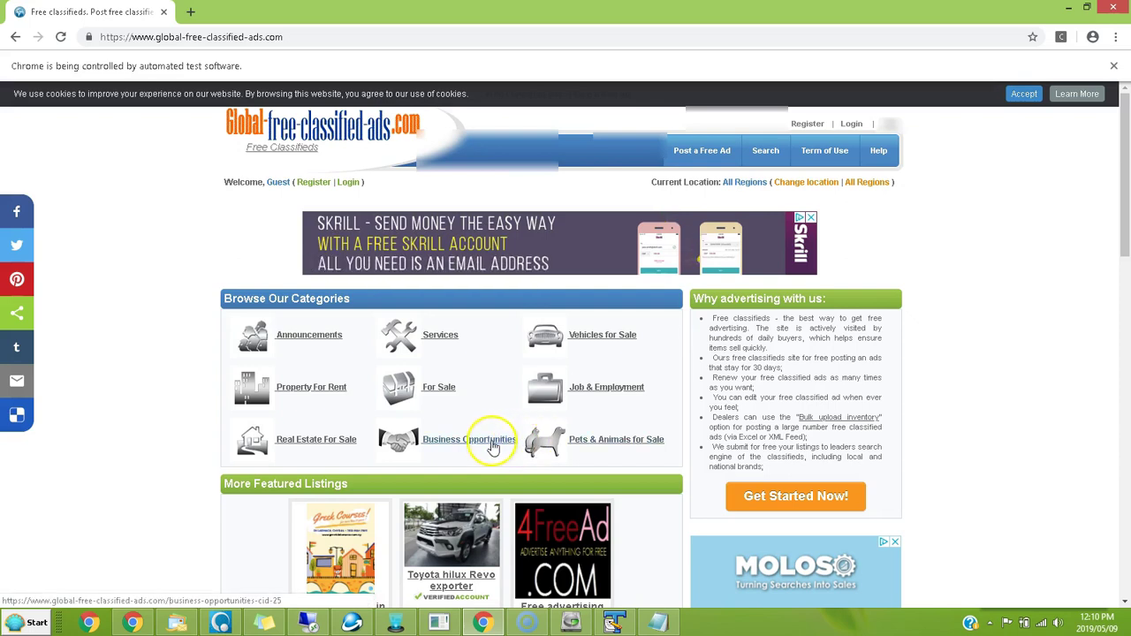
left_click(433, 446)
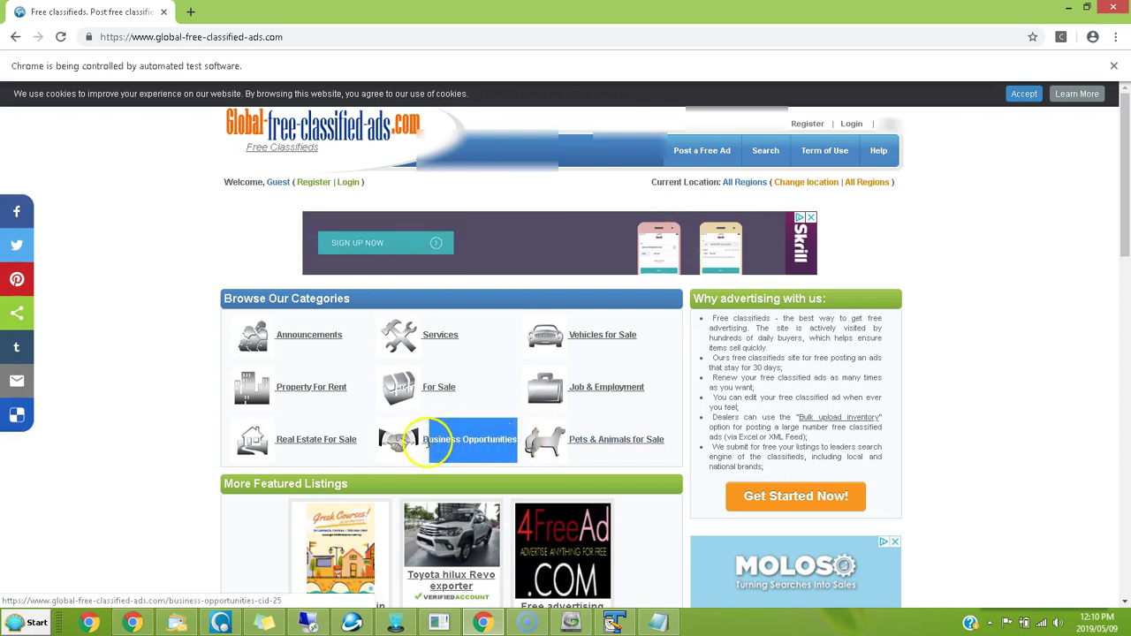
right_click(432, 447)
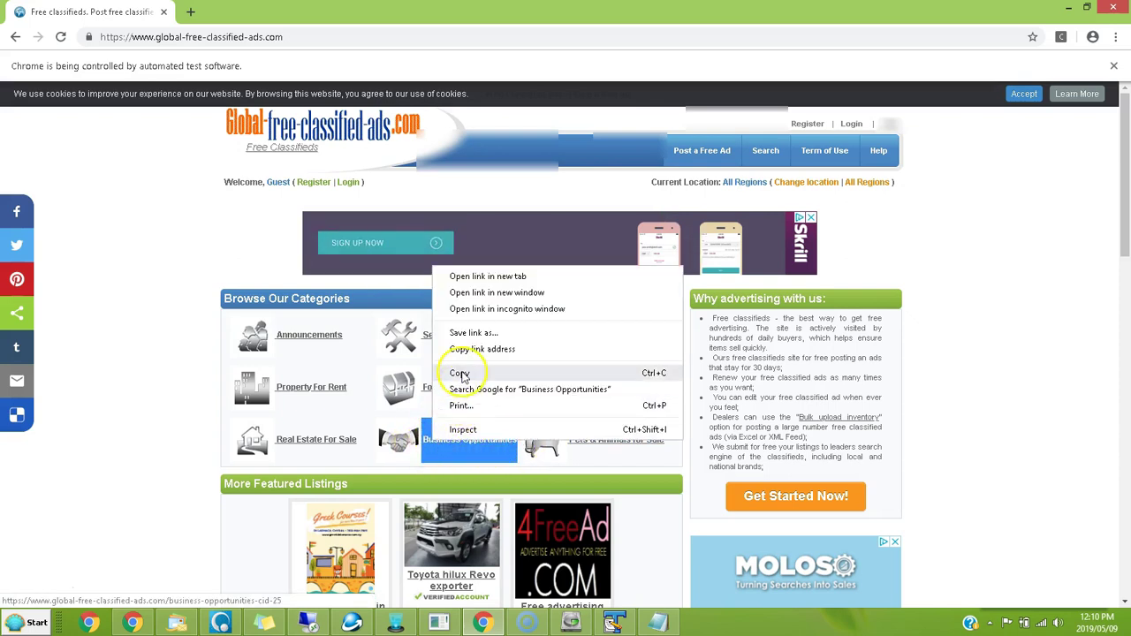
left_click(457, 373)
left_click(395, 623)
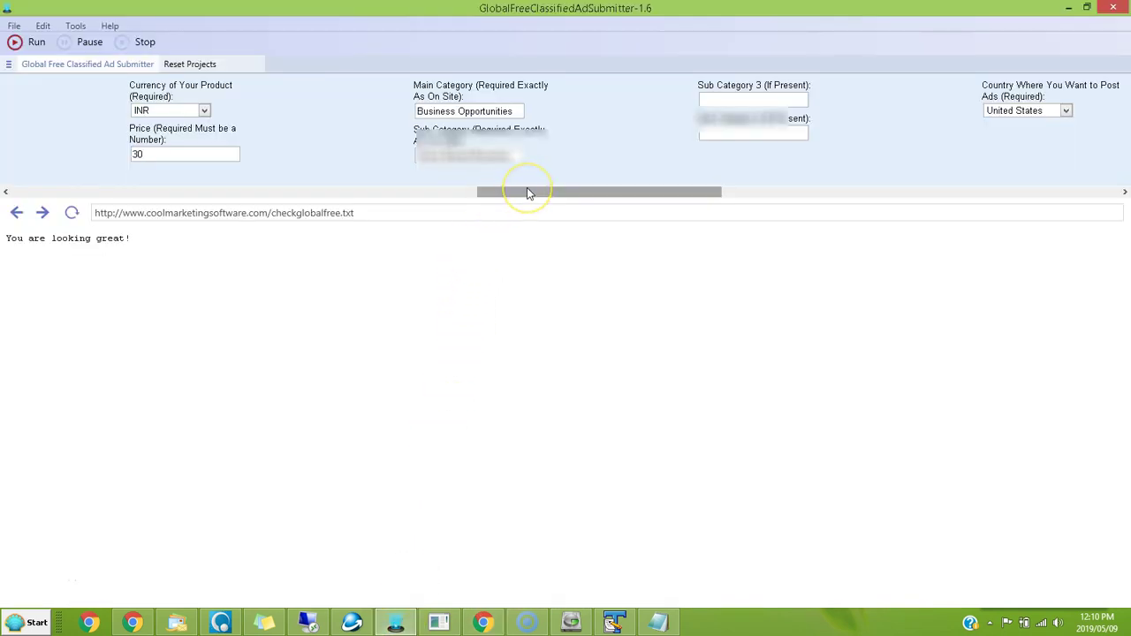
left_click_drag(527, 191, 525, 191)
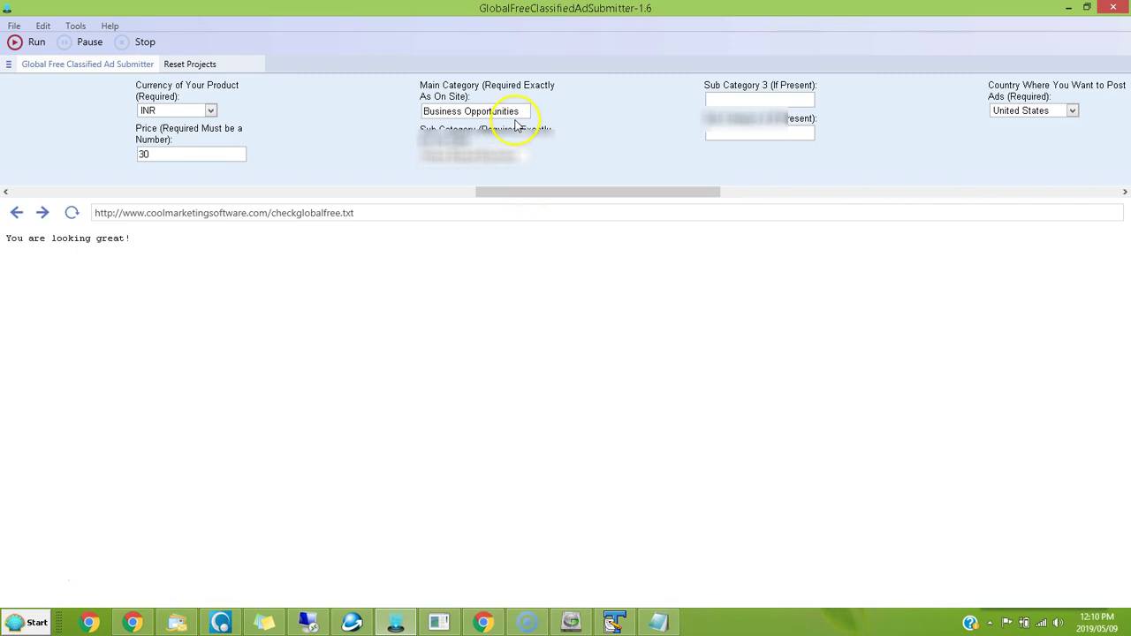
Step: In Chrome, copy the subcategory name Home Based Business from the Business Opportunities page and return to the Sub Category field in GlobalFreeClassifiedAdSubmitter
left_click(484, 623)
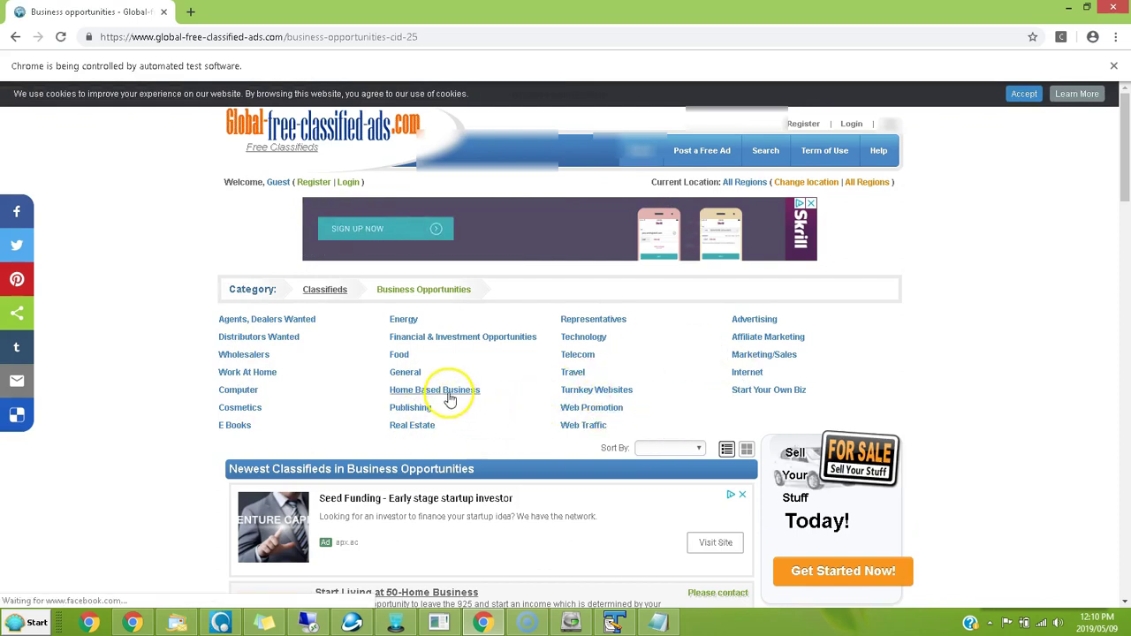
mouse_move(386, 394)
left_mouse_down()
mouse_move(500, 397)
mouse_move(391, 393)
left_mouse_up()
left_click(493, 405)
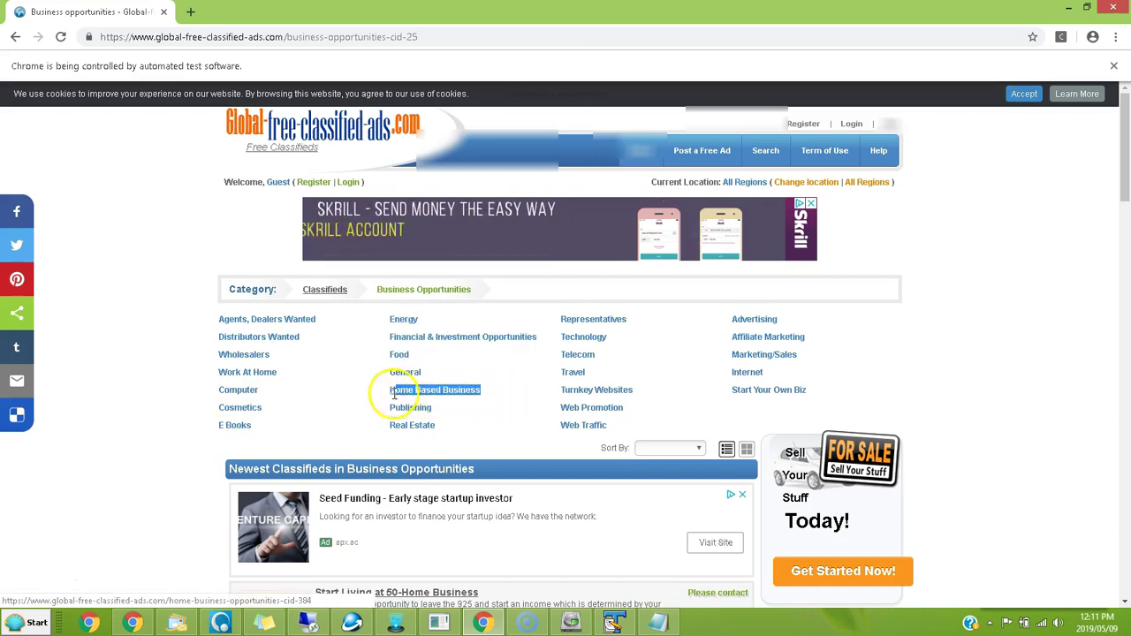
right_click(402, 394)
left_click(431, 500)
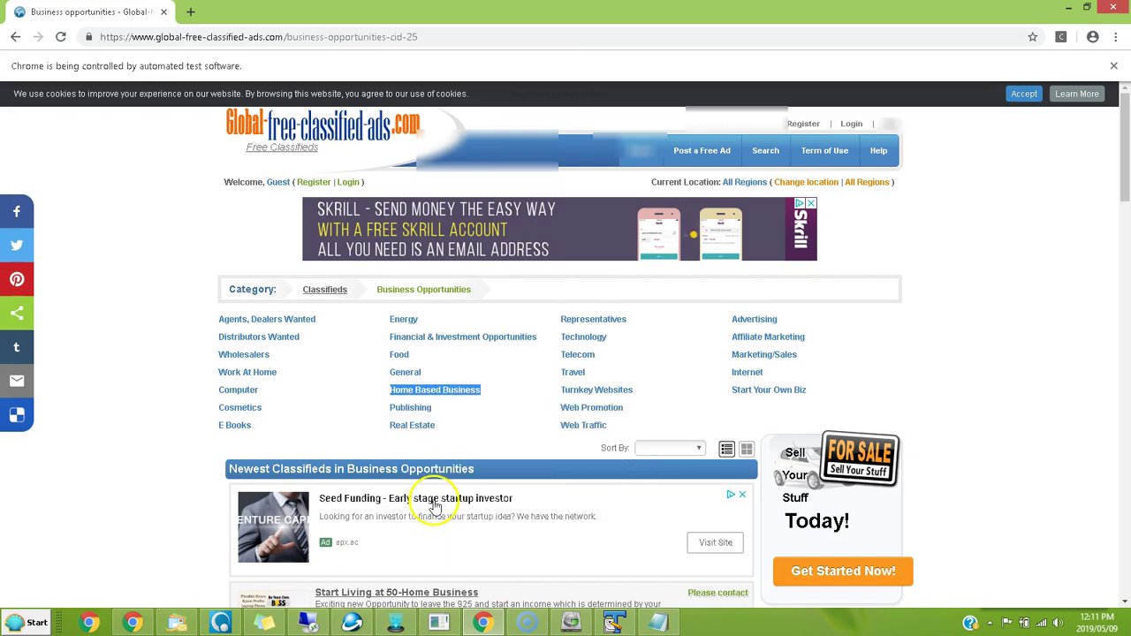
left_click(395, 624)
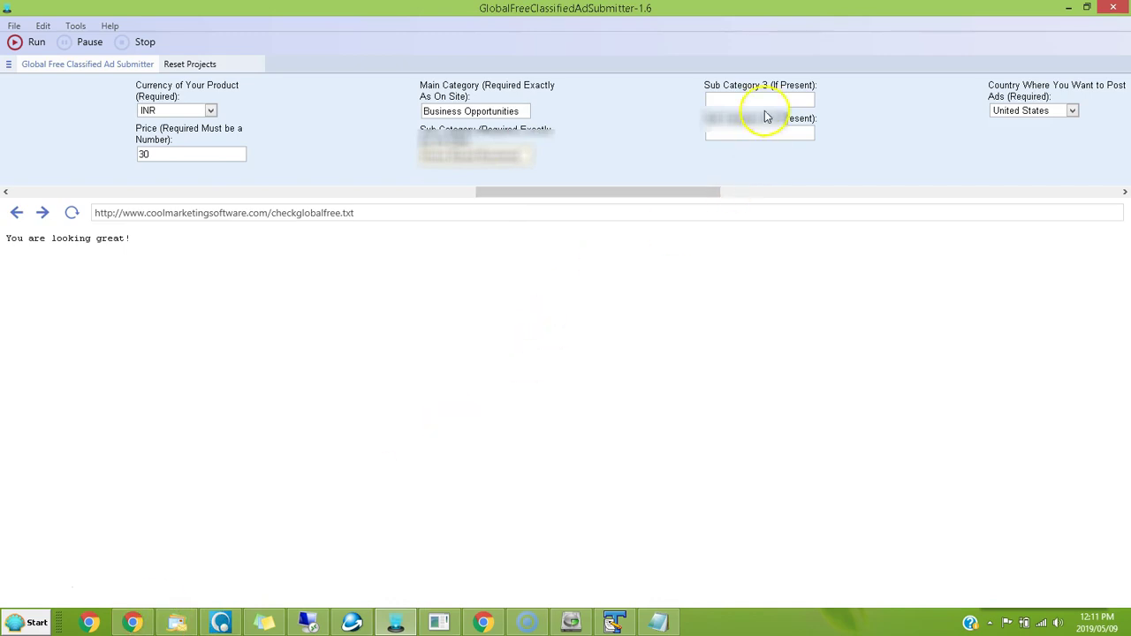
Step: In Chrome, examine the deeper category levels under For Sale > Health & Beauty > Alternative medicine, and return to GlobalFreeClassifiedAdSubmitter
left_click(133, 623)
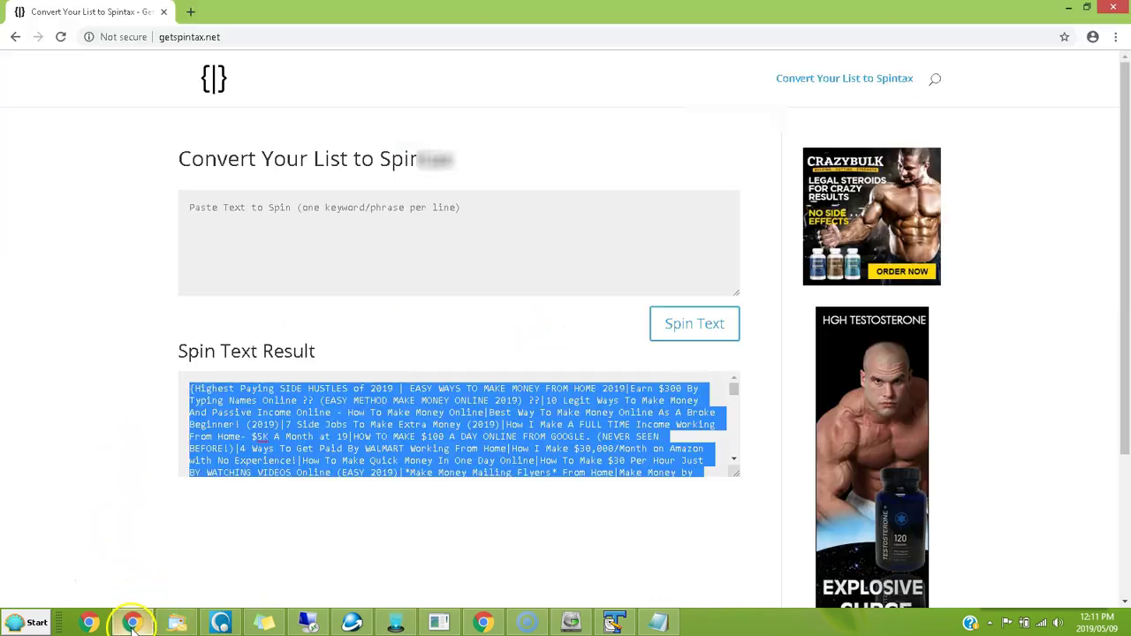
left_click(482, 623)
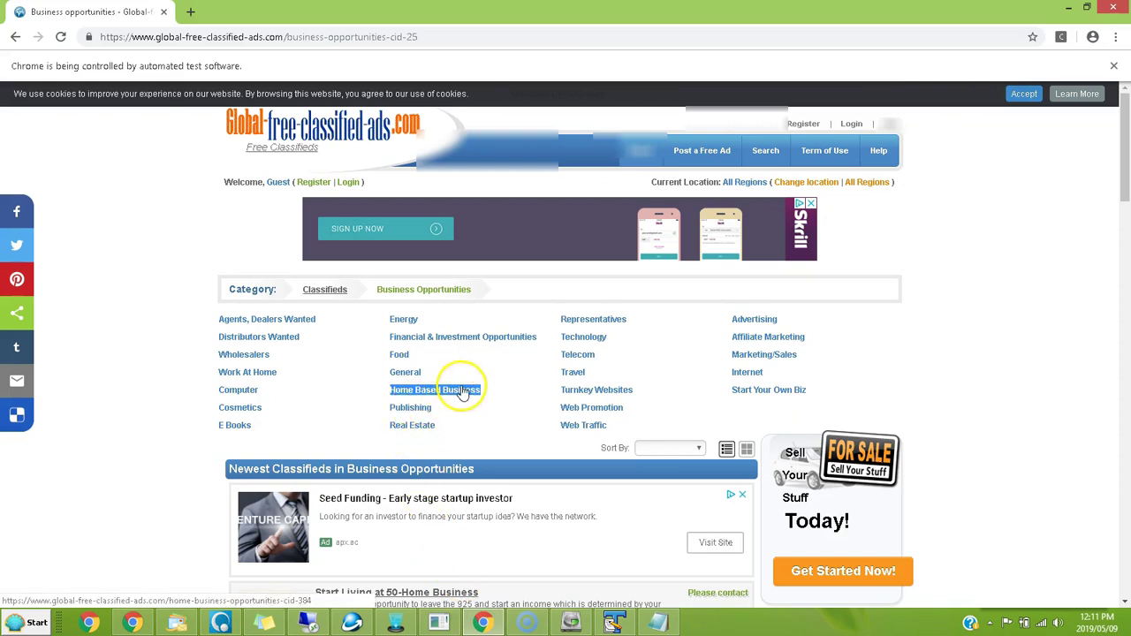
left_click(15, 36)
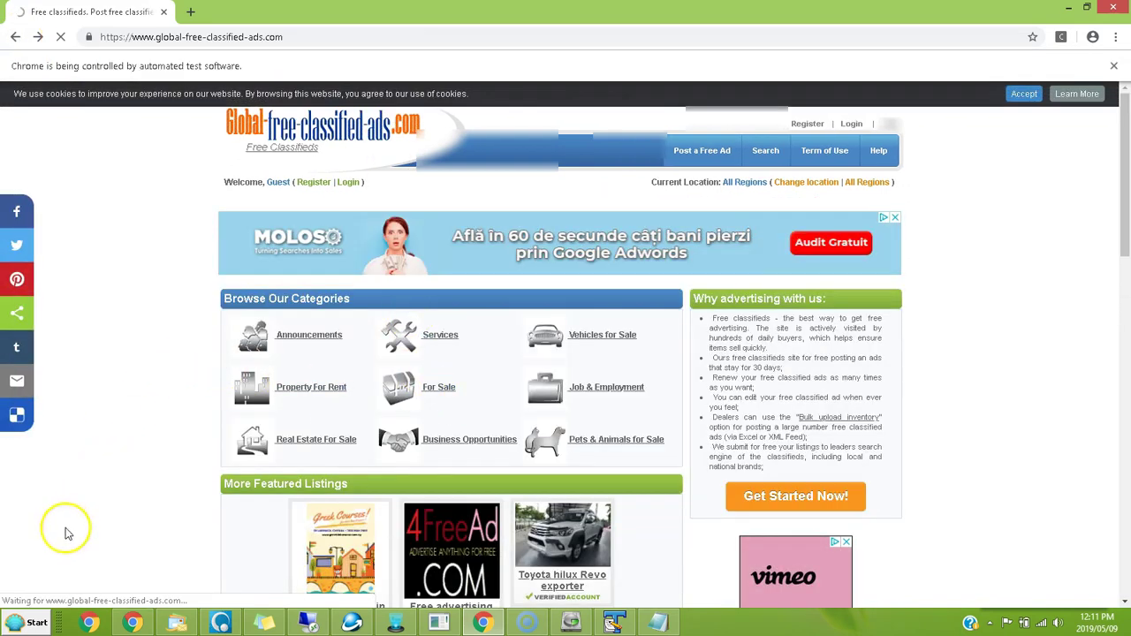
left_click(287, 437)
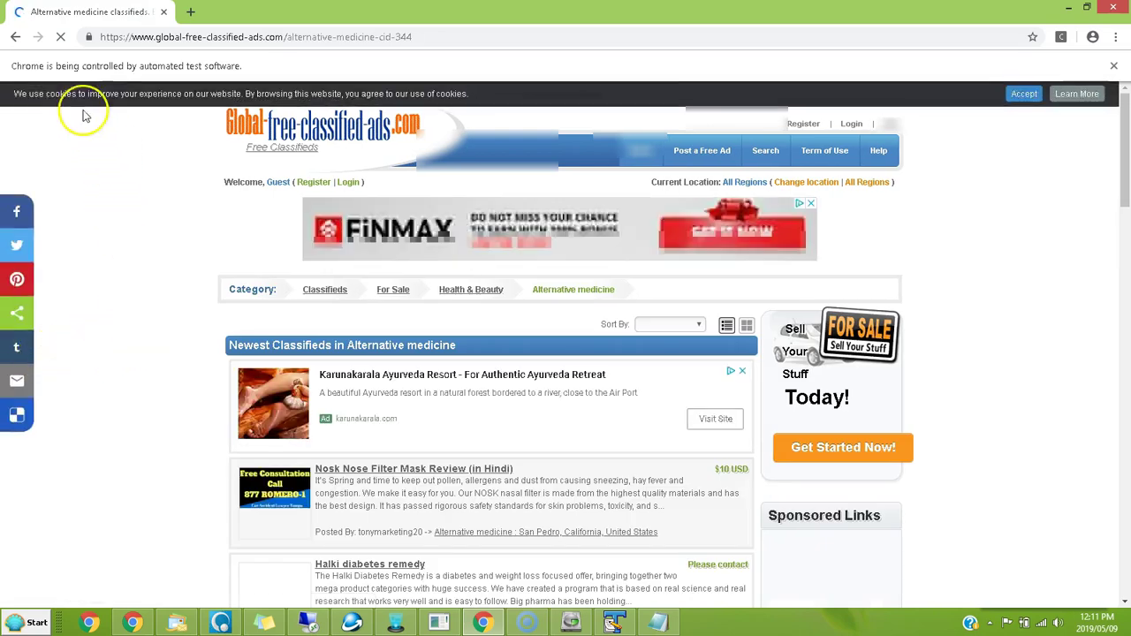
left_click(15, 37)
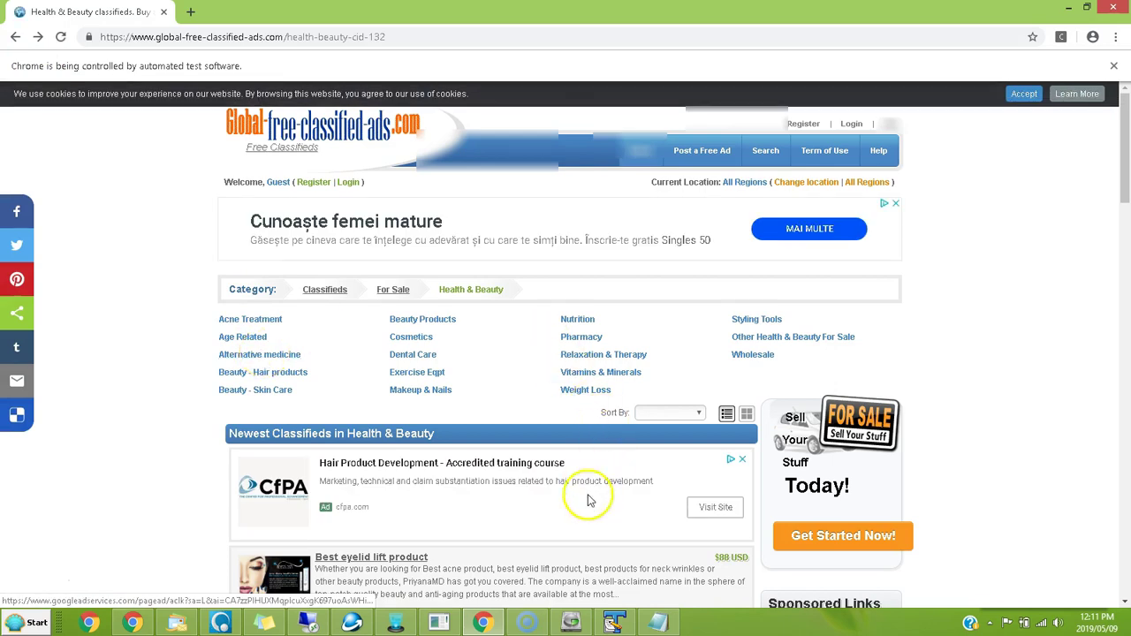
left_click(395, 622)
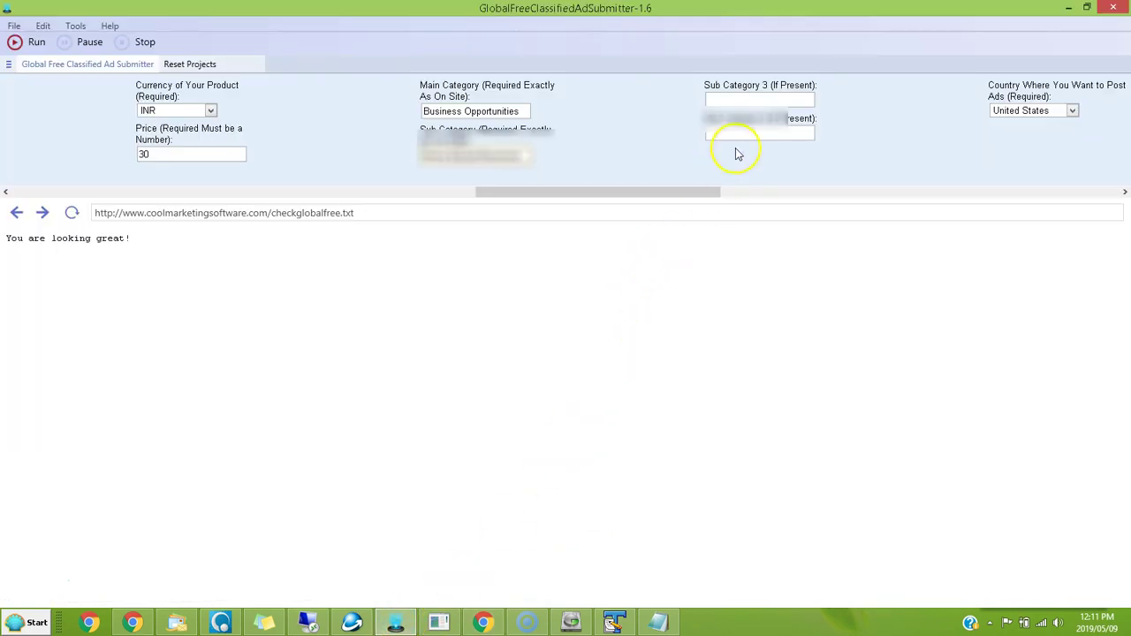
Step: Review the countries available for posting the ads and select United States
left_click(552, 196)
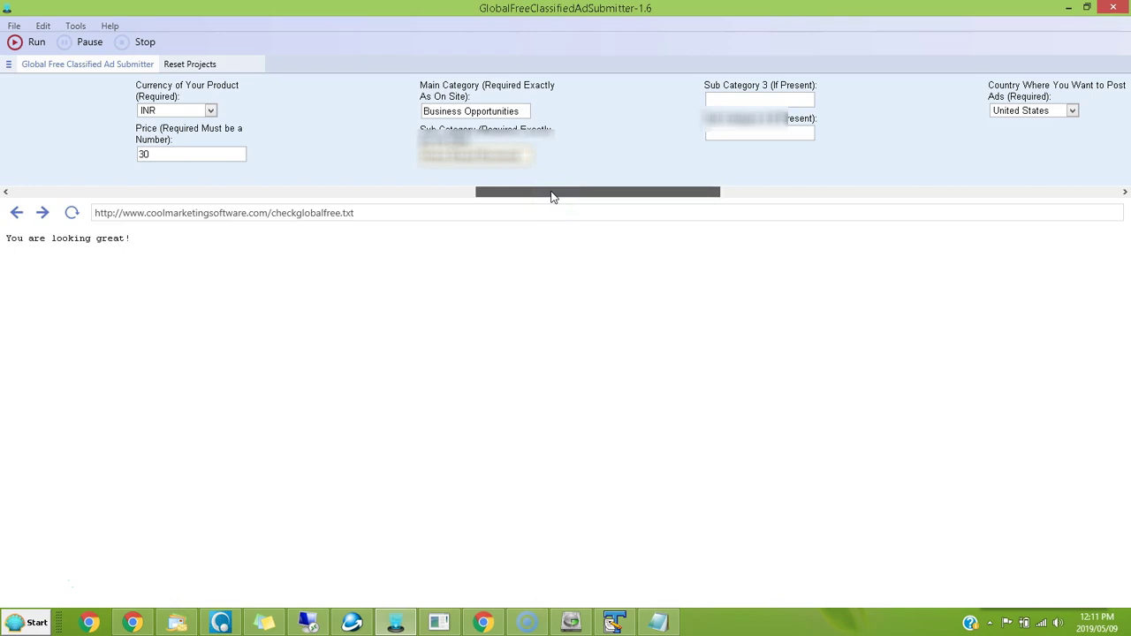
left_click_drag(552, 196, 587, 195)
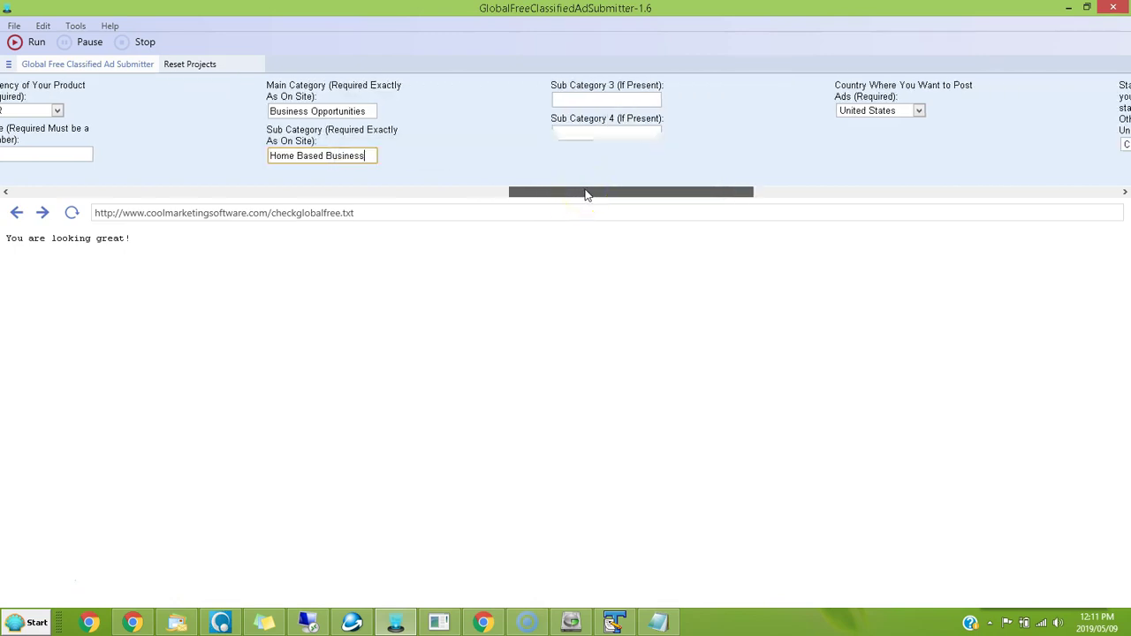
left_click_drag(586, 194, 772, 191)
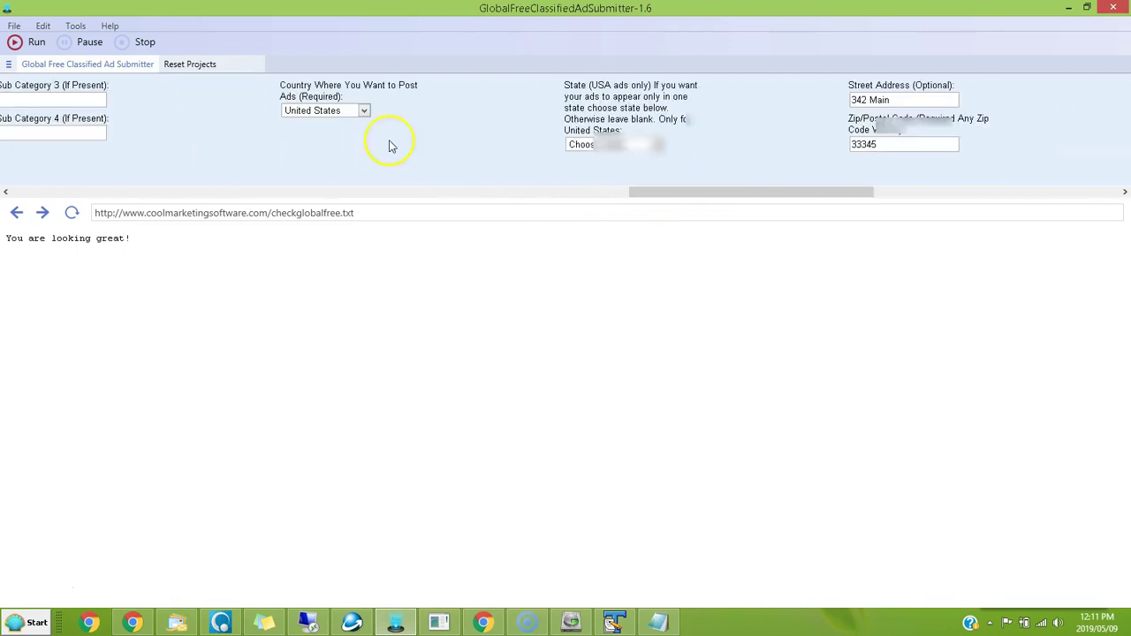
left_click(364, 111)
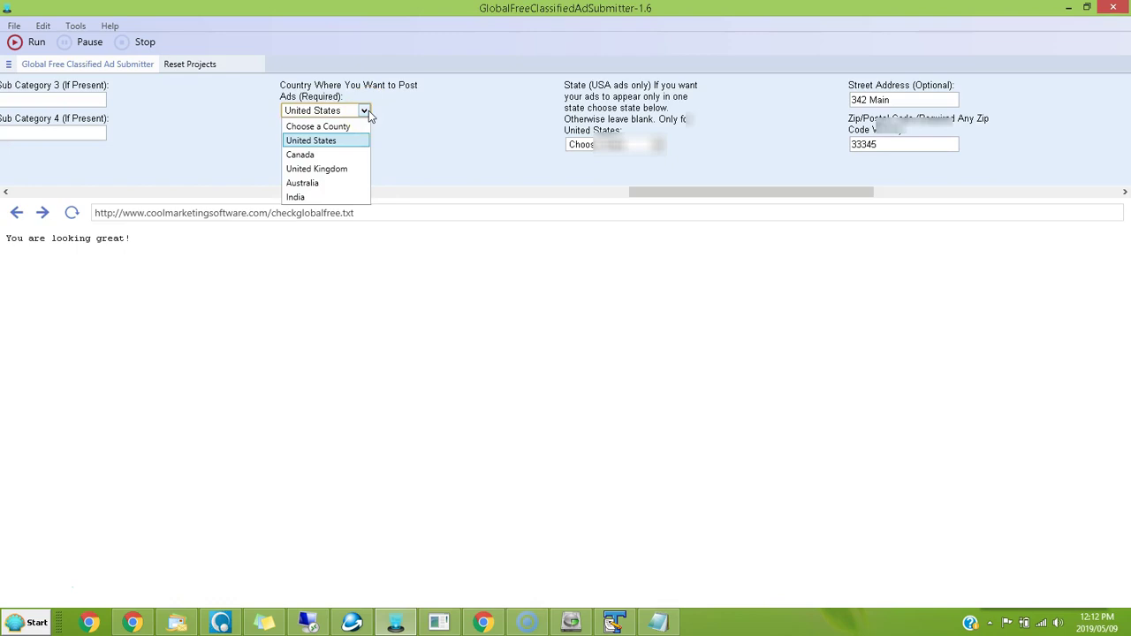
left_click(447, 100)
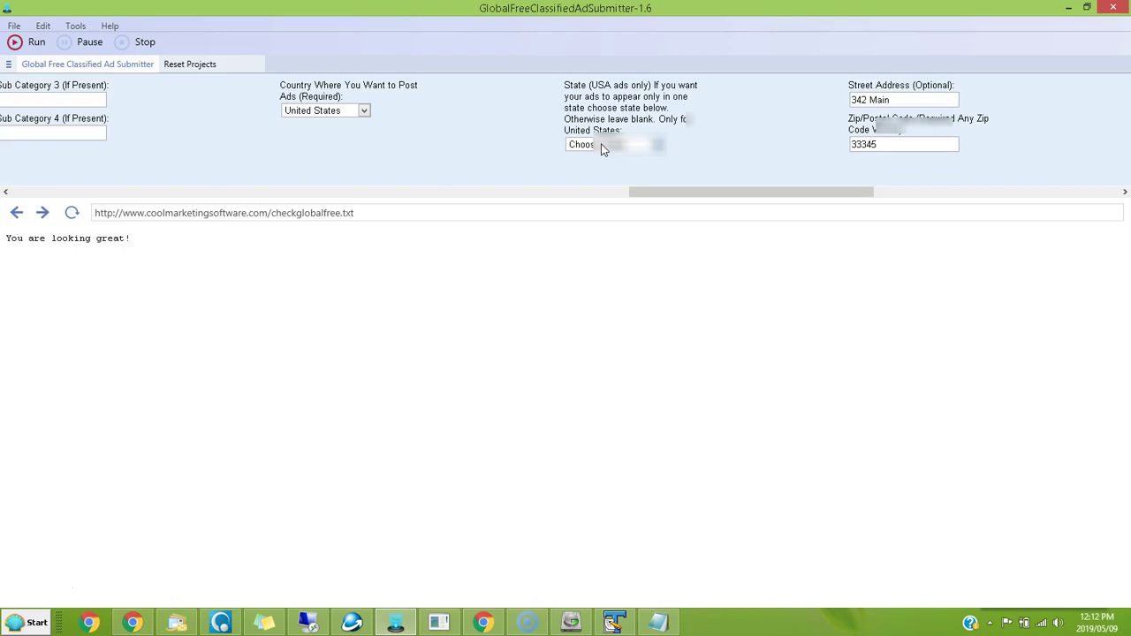
left_click(335, 111)
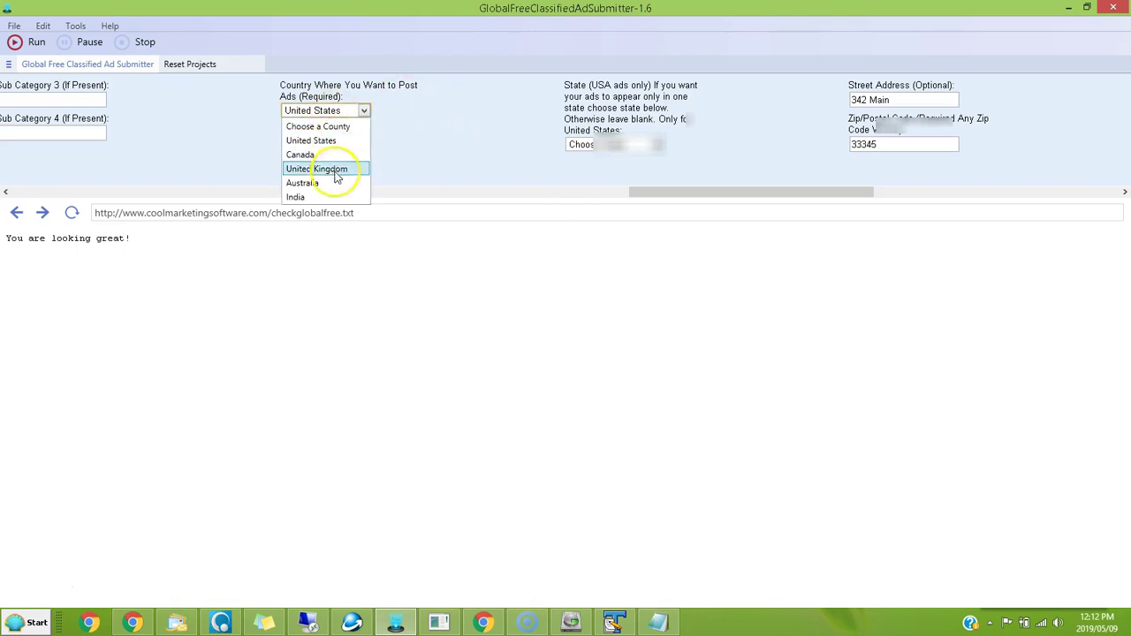
left_click(386, 110)
left_click(364, 110)
left_click(327, 139)
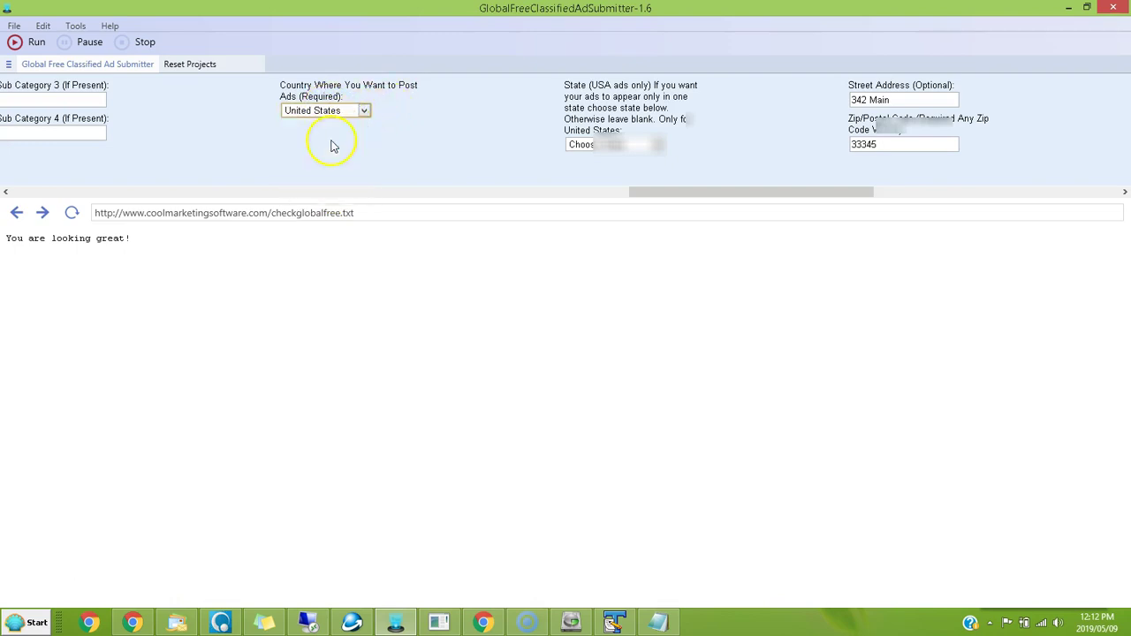
Step: Choose Alabama as the state for the USA ads and go to the Street Address field
left_click(623, 147)
left_click(595, 182)
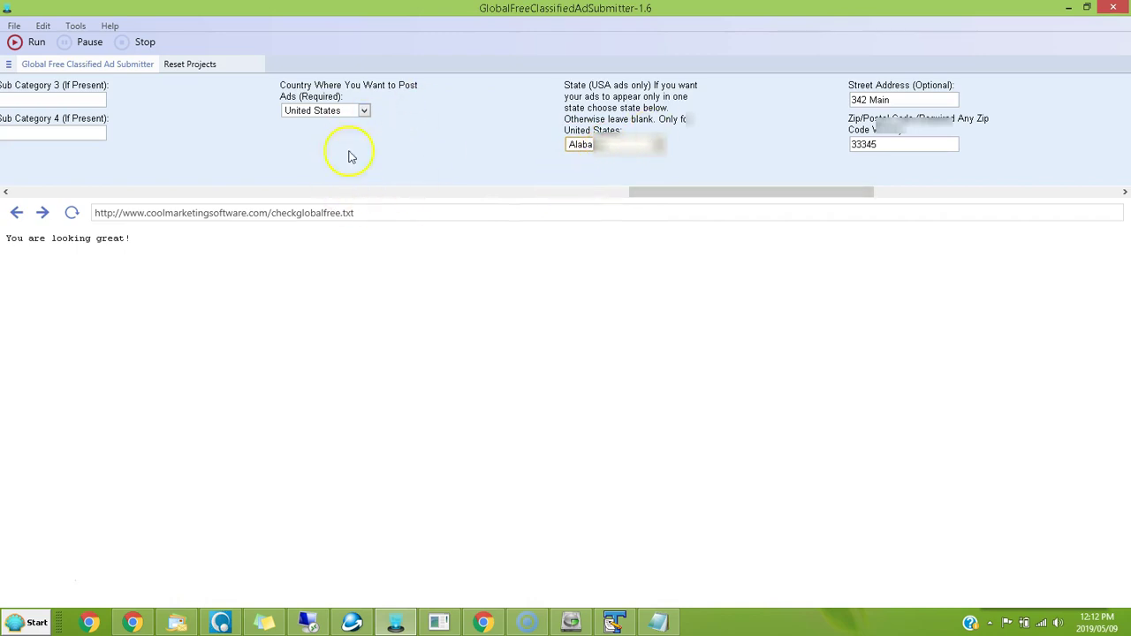
left_click_drag(643, 193, 680, 193)
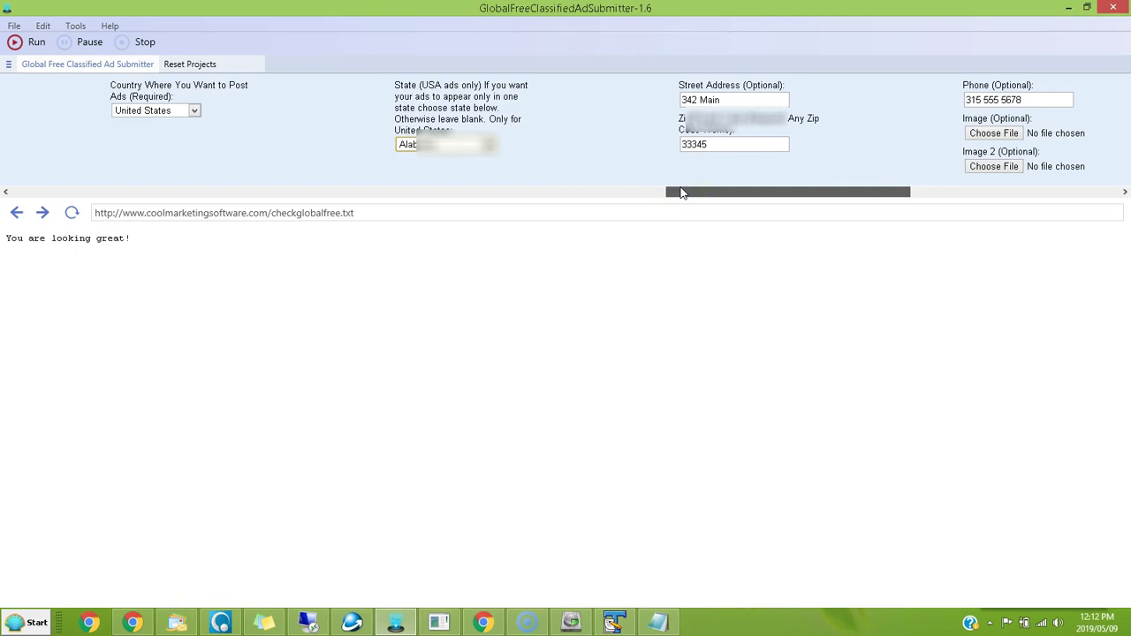
left_click_drag(683, 193, 722, 192)
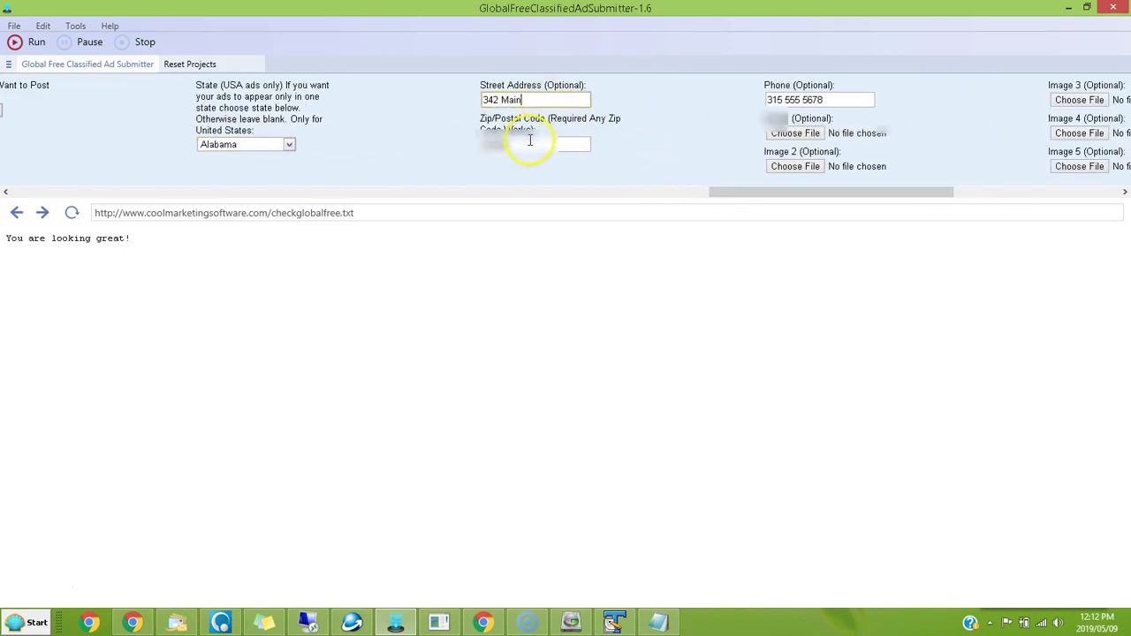
Step: Fill in the zip/postal code and attach the picture "free tool turns file into csv file instantly" from the Pictures folder as the first image
left_click(570, 144)
left_click_drag(723, 195, 836, 182)
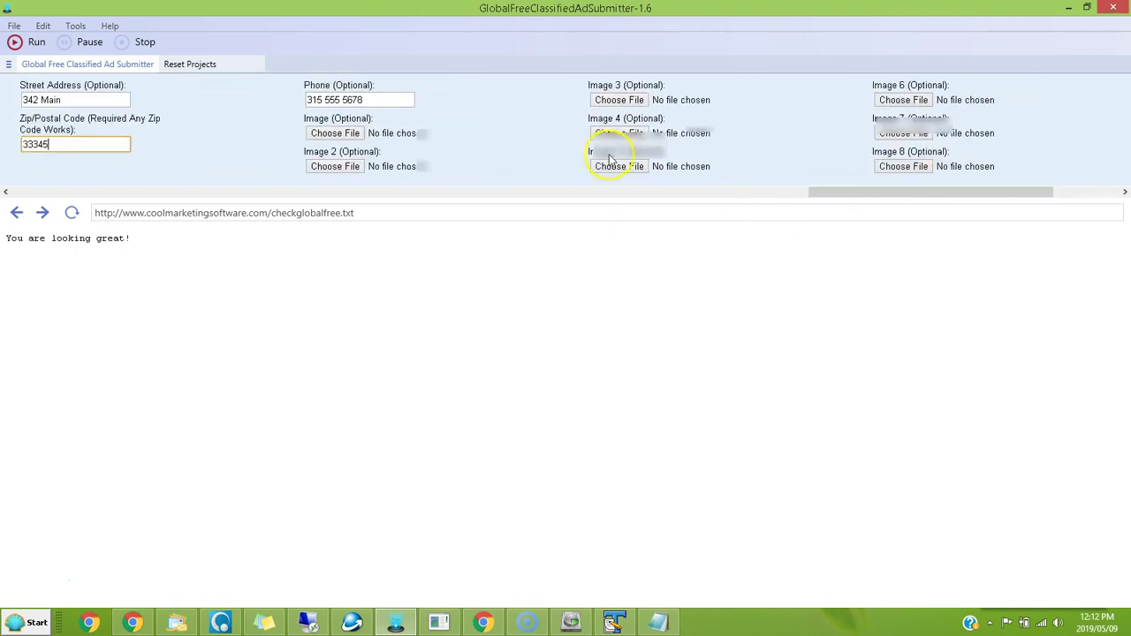
left_click(351, 137)
left_click(53, 142)
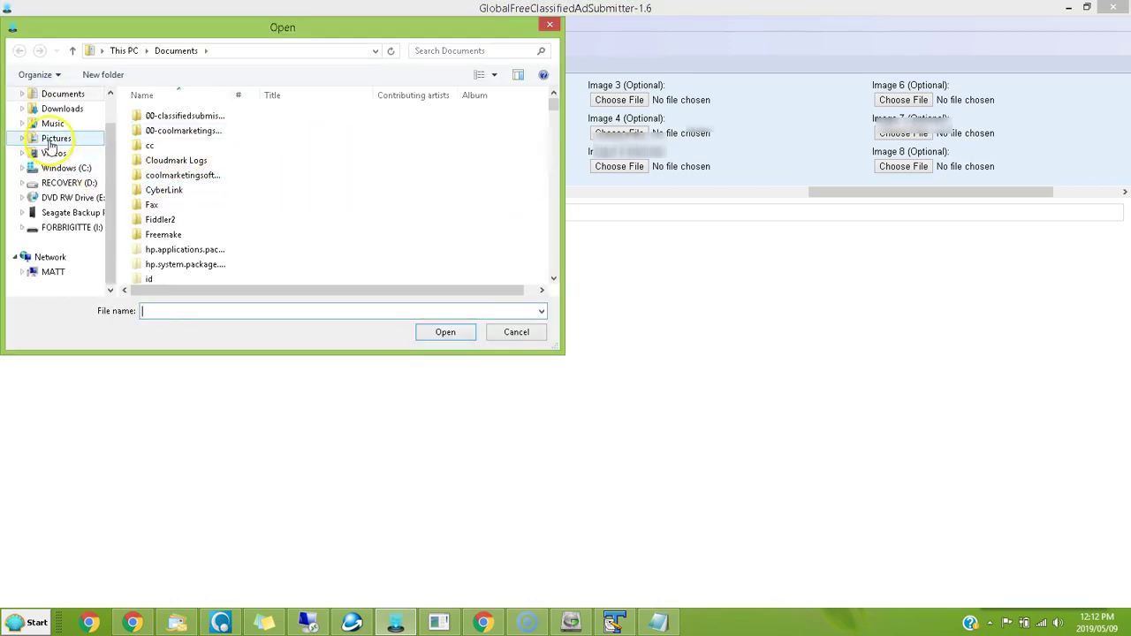
left_click(53, 140)
left_click_drag(553, 108, 571, 181)
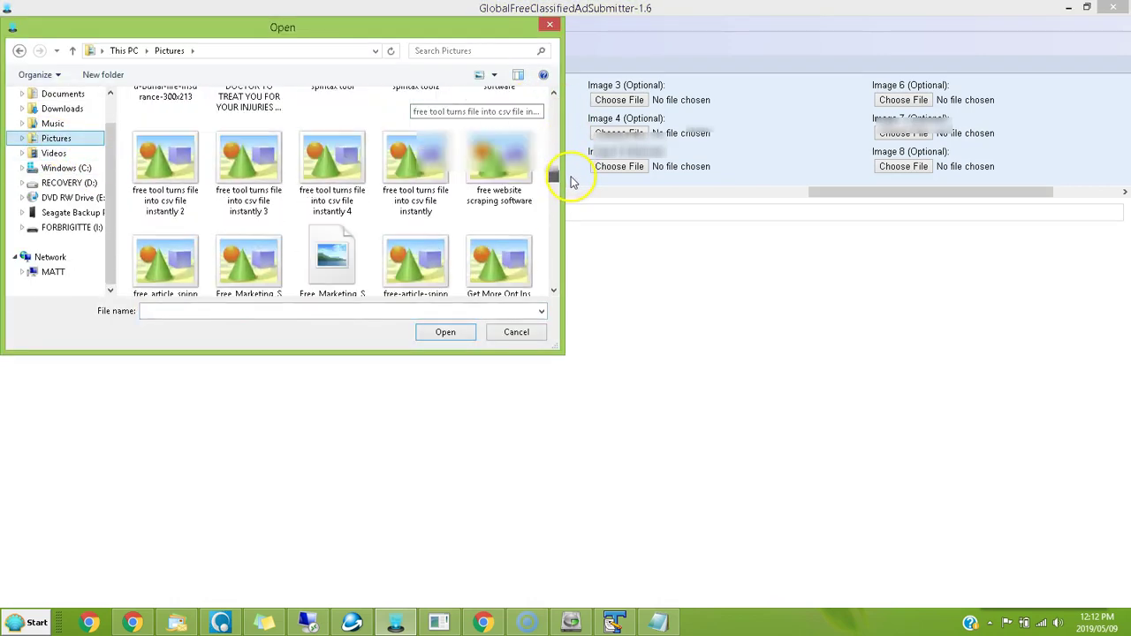
left_click(415, 172)
left_click(445, 331)
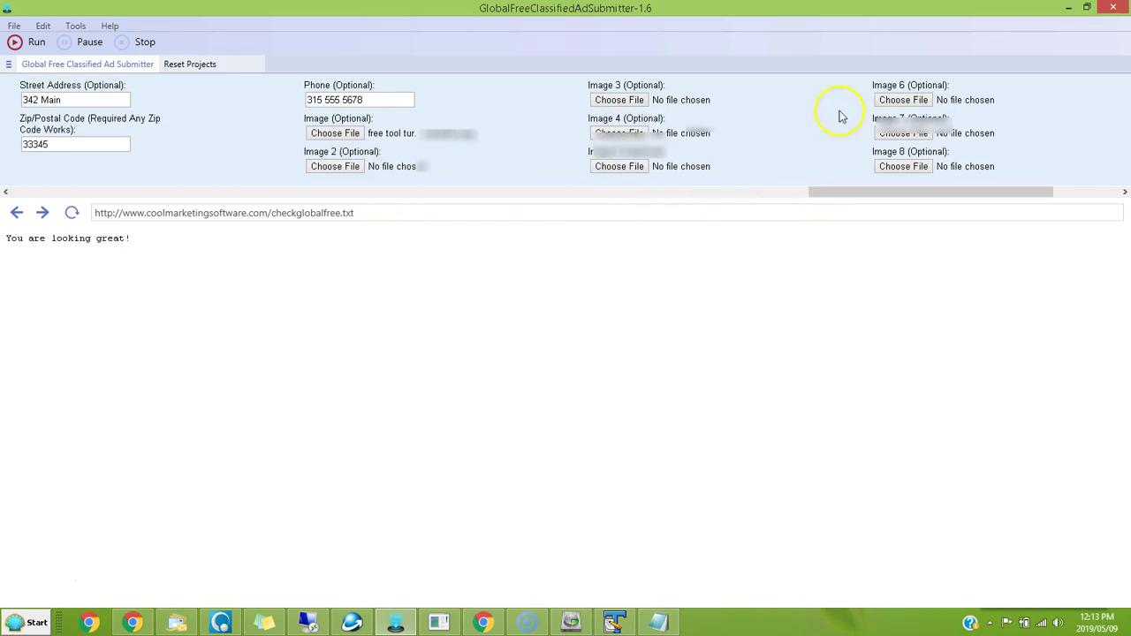
Step: Review the remaining optional image fields up to Image 10 and return to the Image and Image 2 fields
left_click_drag(876, 190, 990, 188)
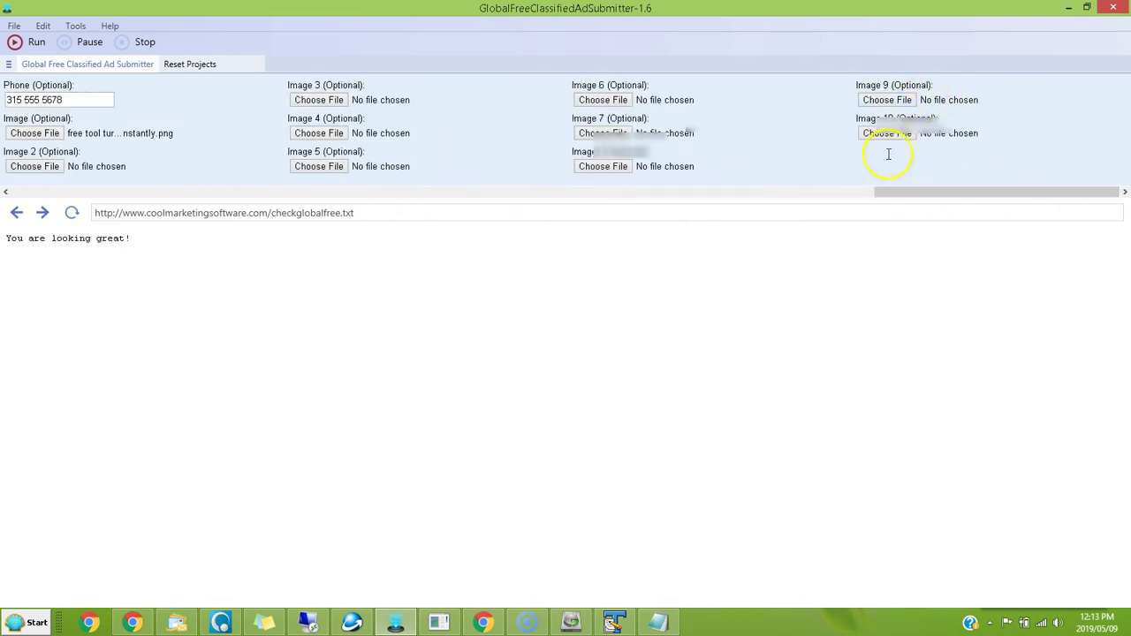
left_click_drag(917, 193, 818, 194)
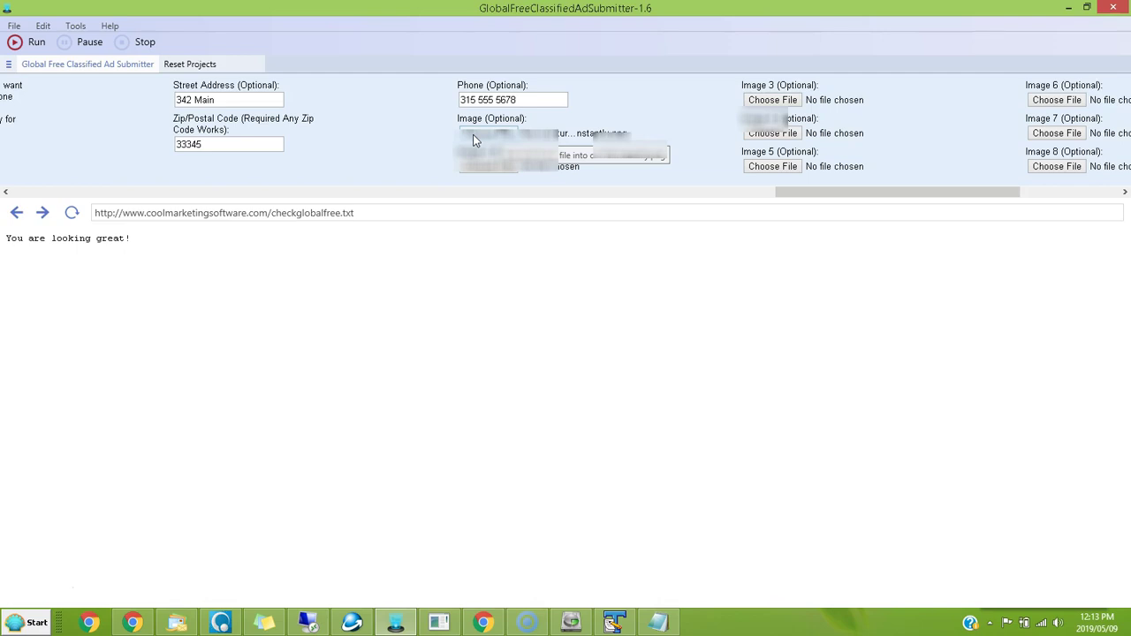
left_click(477, 171)
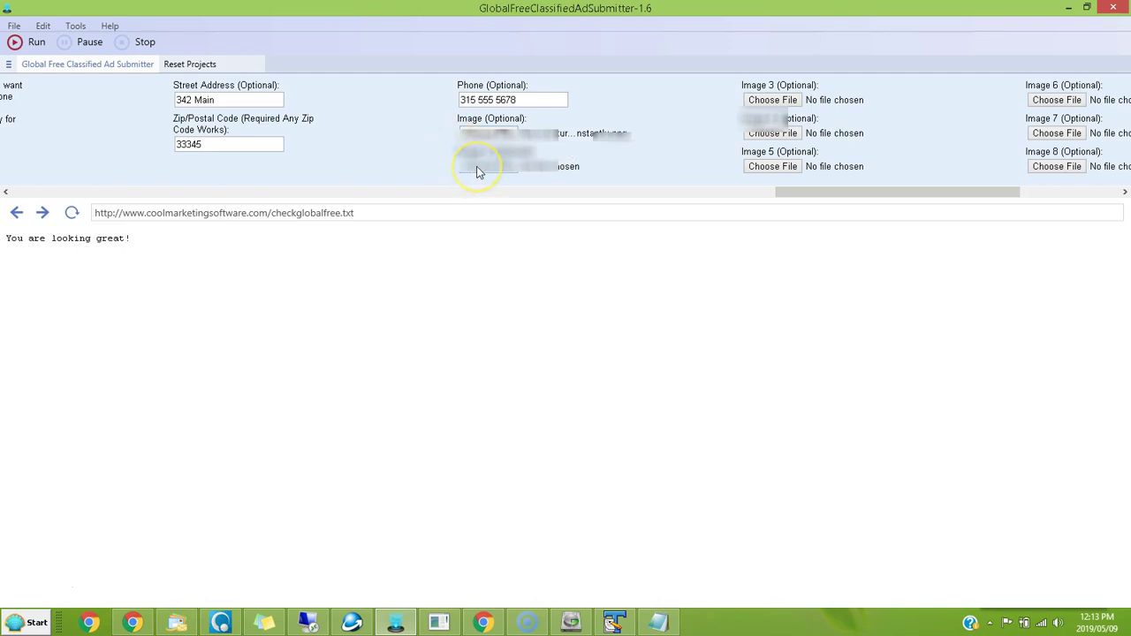
left_click(466, 134)
Step: In Chrome, examine the thumbnail, title and description of the "Best eyelid lift product" ad in the Health & Beauty listings
left_click(466, 134)
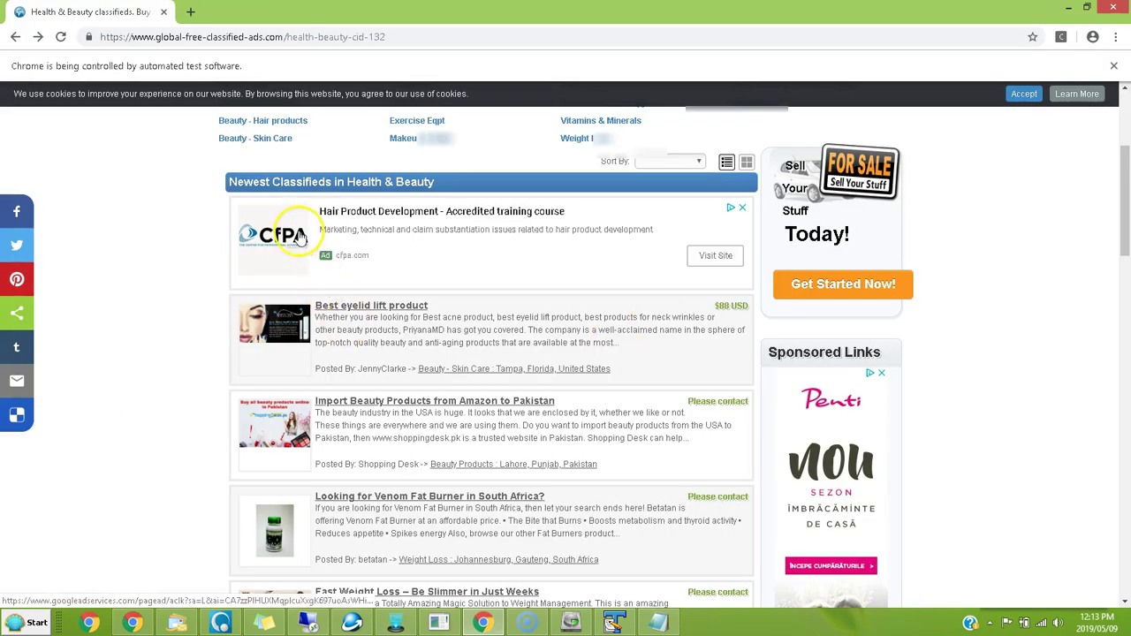
left_click_drag(1123, 227, 1125, 150)
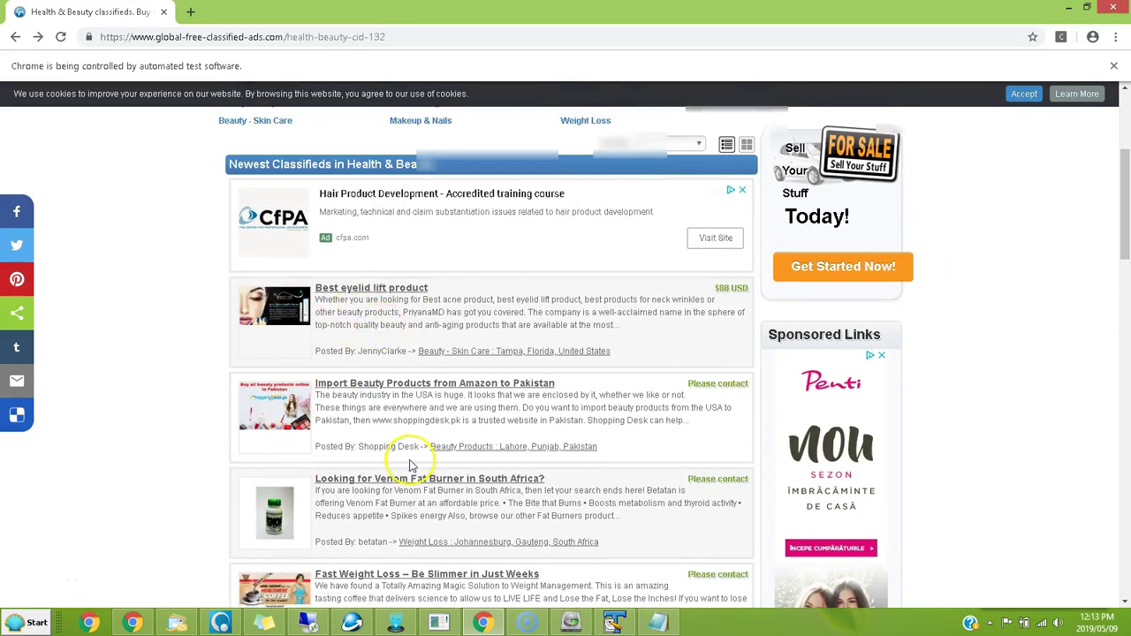
left_click(272, 305)
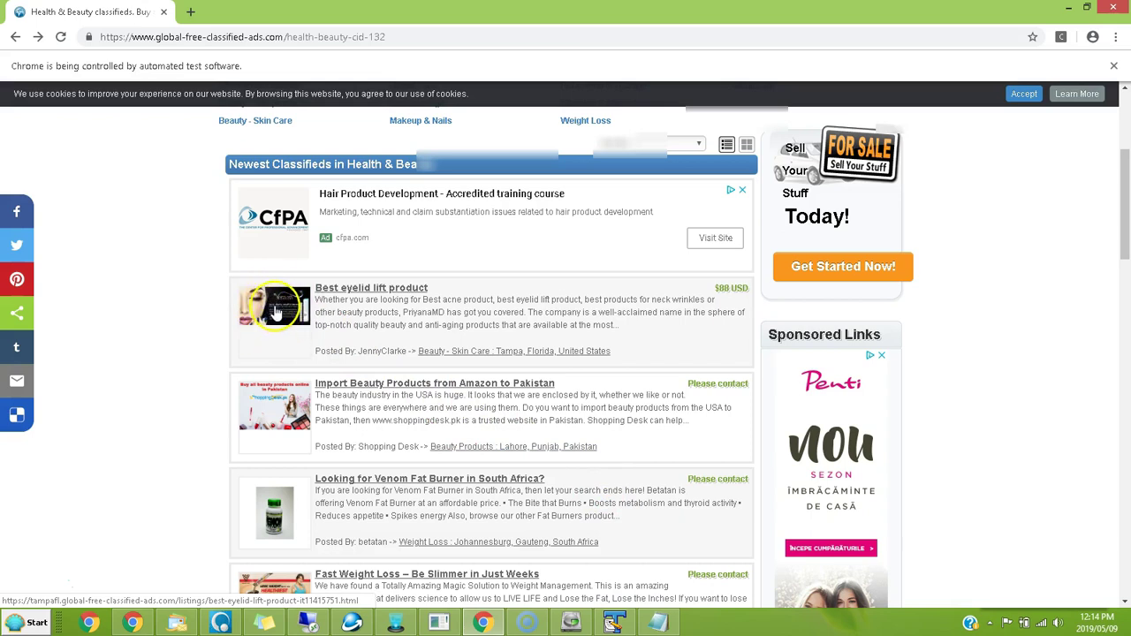
left_click(356, 293)
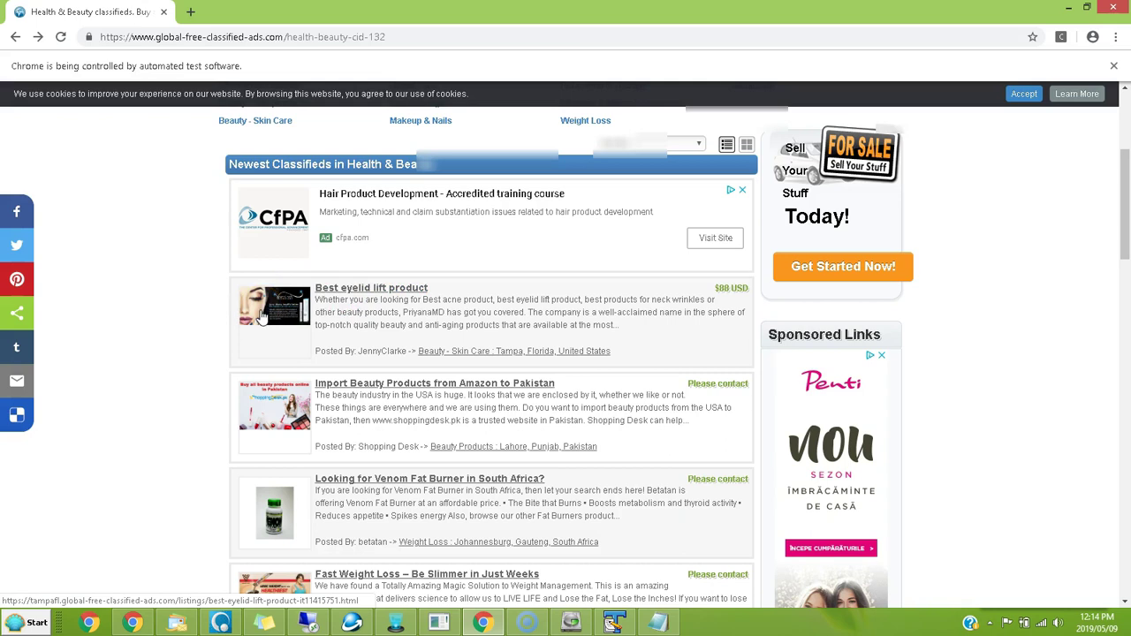
left_click(375, 310)
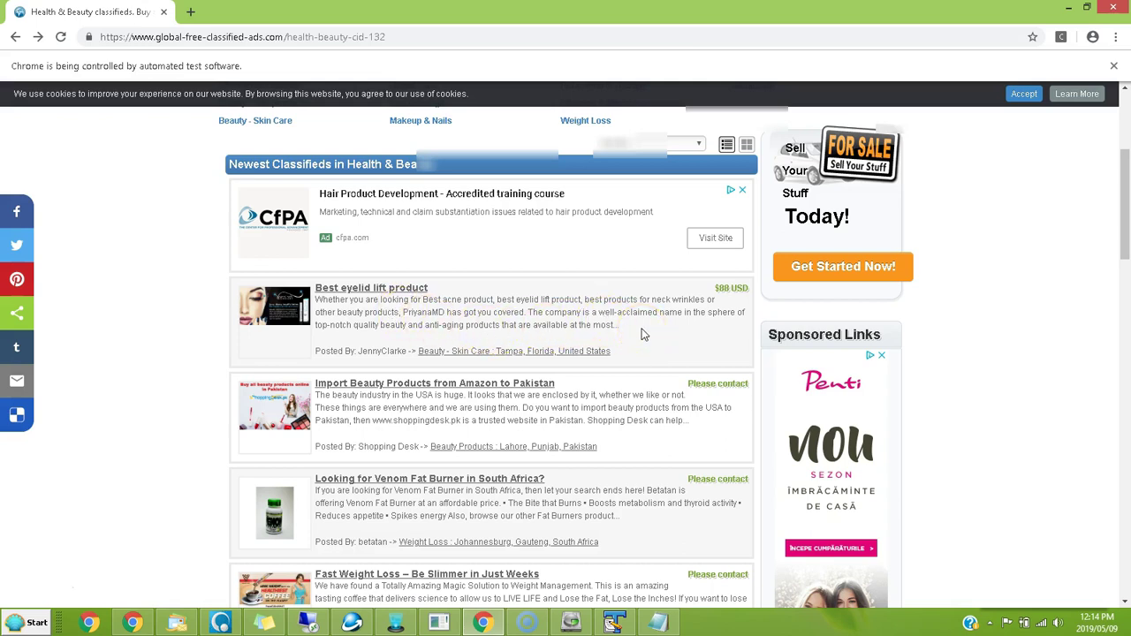
left_click_drag(643, 336, 315, 301)
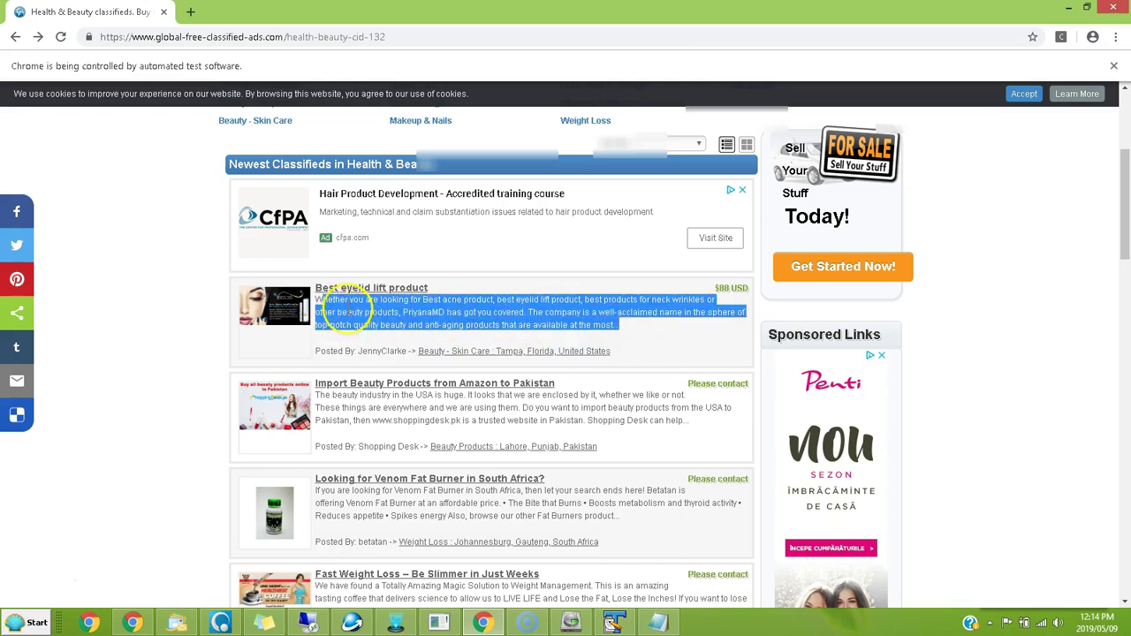
left_click(558, 324)
left_click_drag(624, 326, 315, 298)
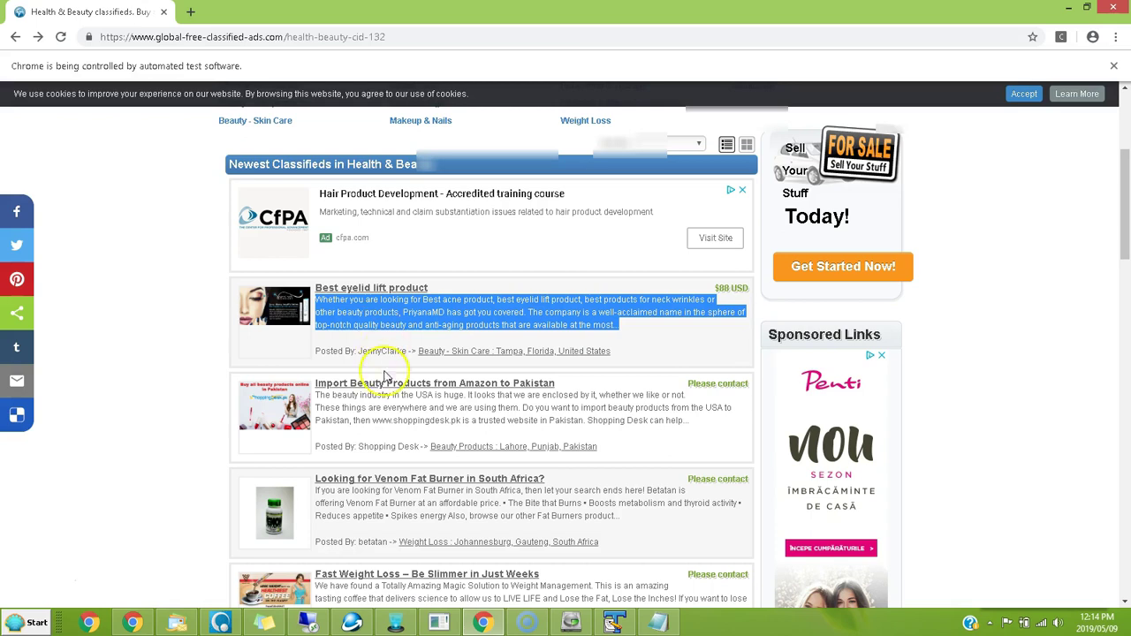
Step: Return to GlobalFreeClassifiedAdSubmitter and save the current project
left_click(397, 623)
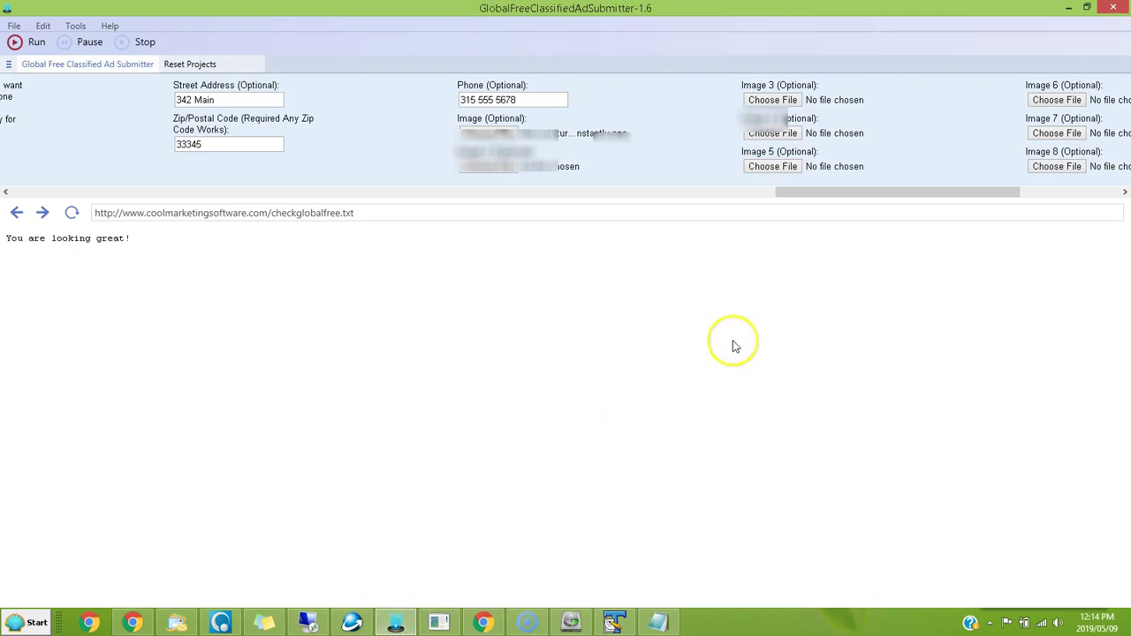
left_click_drag(833, 192, 42, 175)
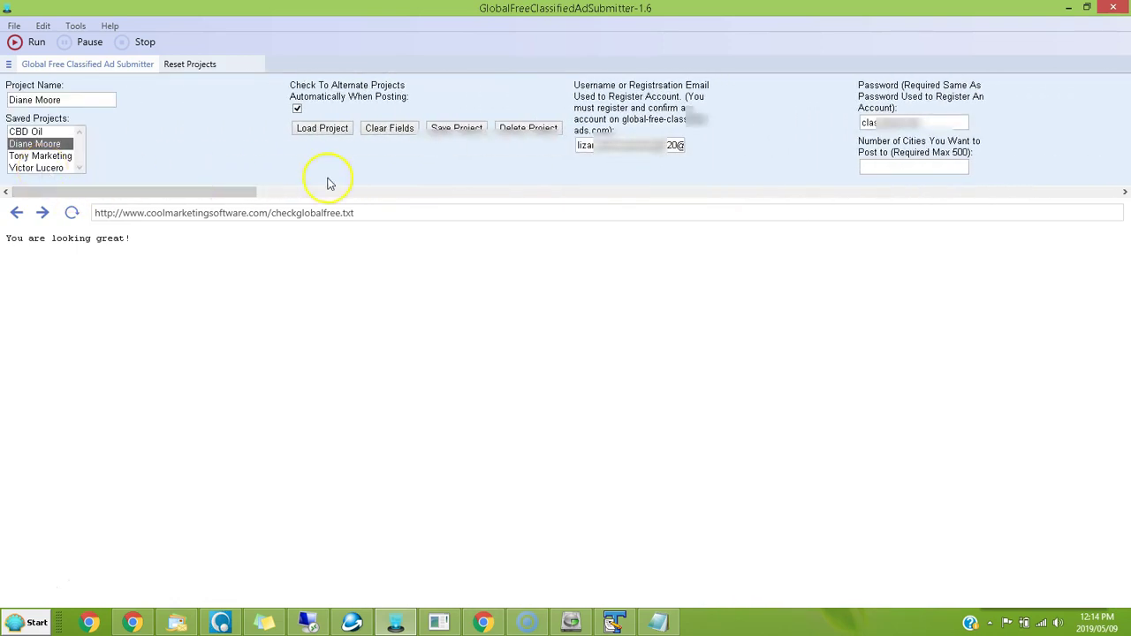
left_click(459, 133)
left_click(653, 352)
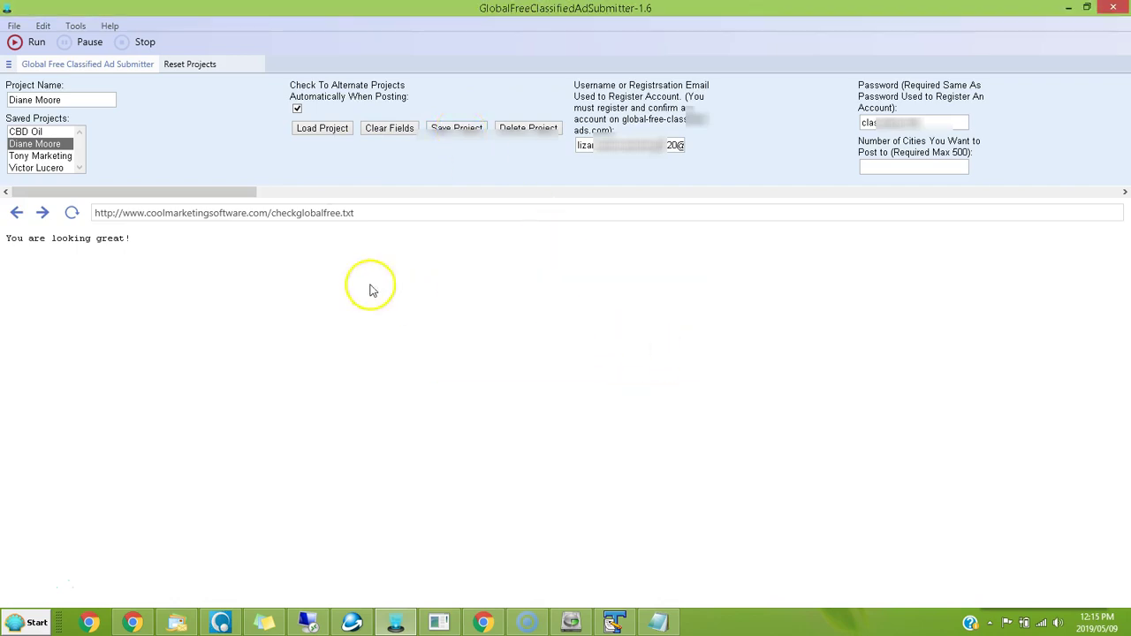
Step: Look at the Reset Projects section and go back to the saved projects and project name fields of the ad submitter
left_click(191, 65)
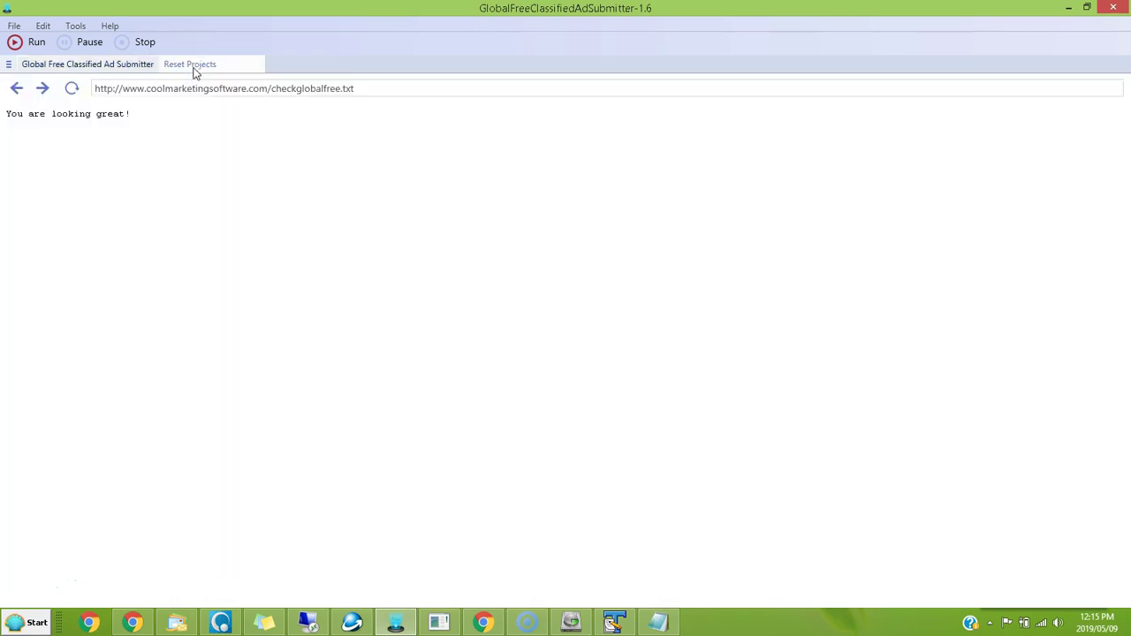
left_click(81, 66)
left_click_drag(113, 192, 35, 193)
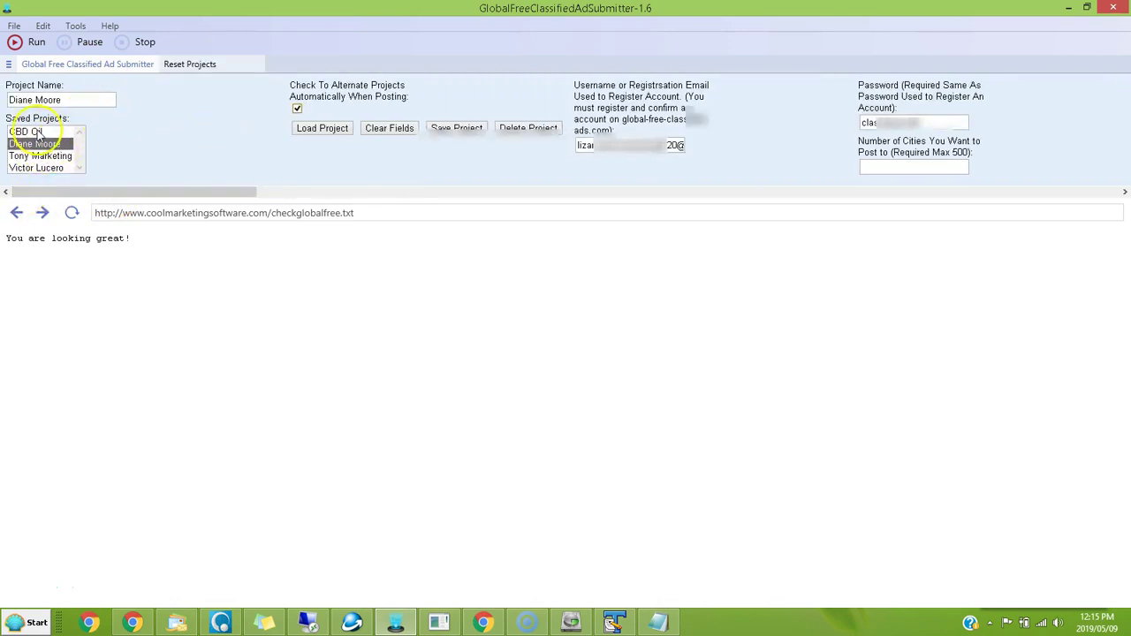
left_click(189, 67)
left_click(212, 191)
mouse_move(208, 196)
left_mouse_down()
mouse_move(348, 189)
mouse_move(203, 196)
left_mouse_up()
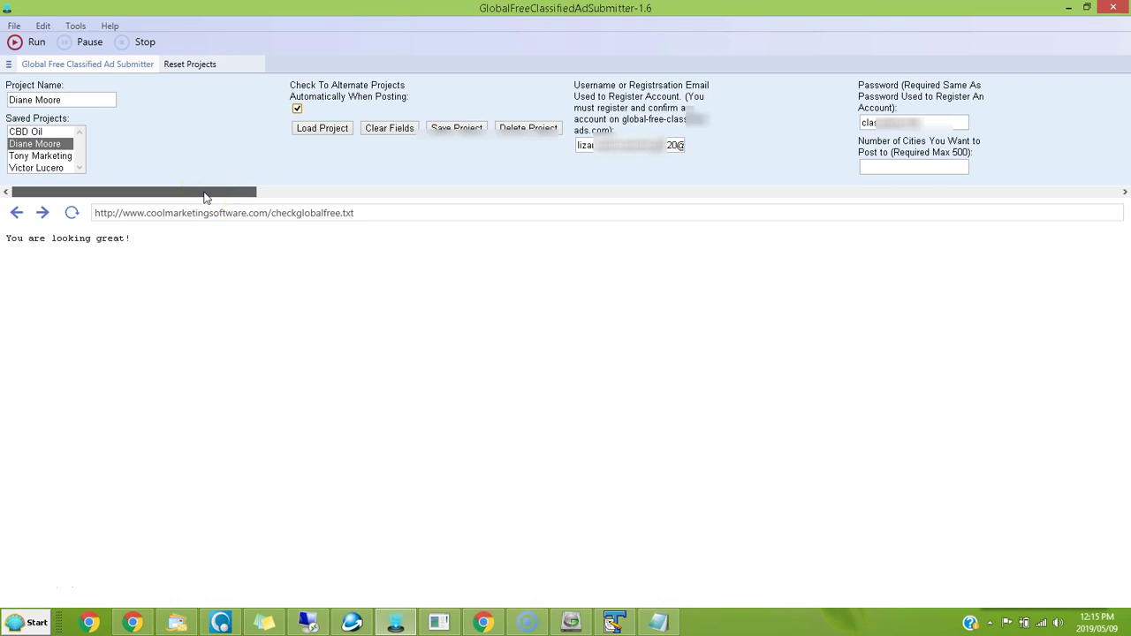
left_click(194, 191)
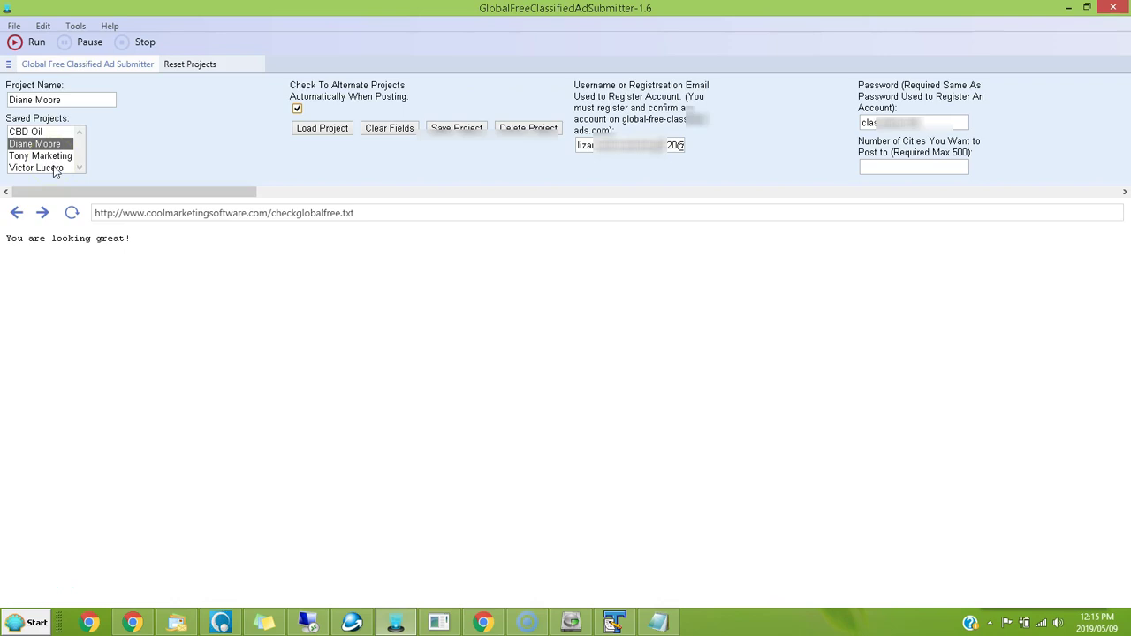
left_click(159, 191)
left_click(159, 193)
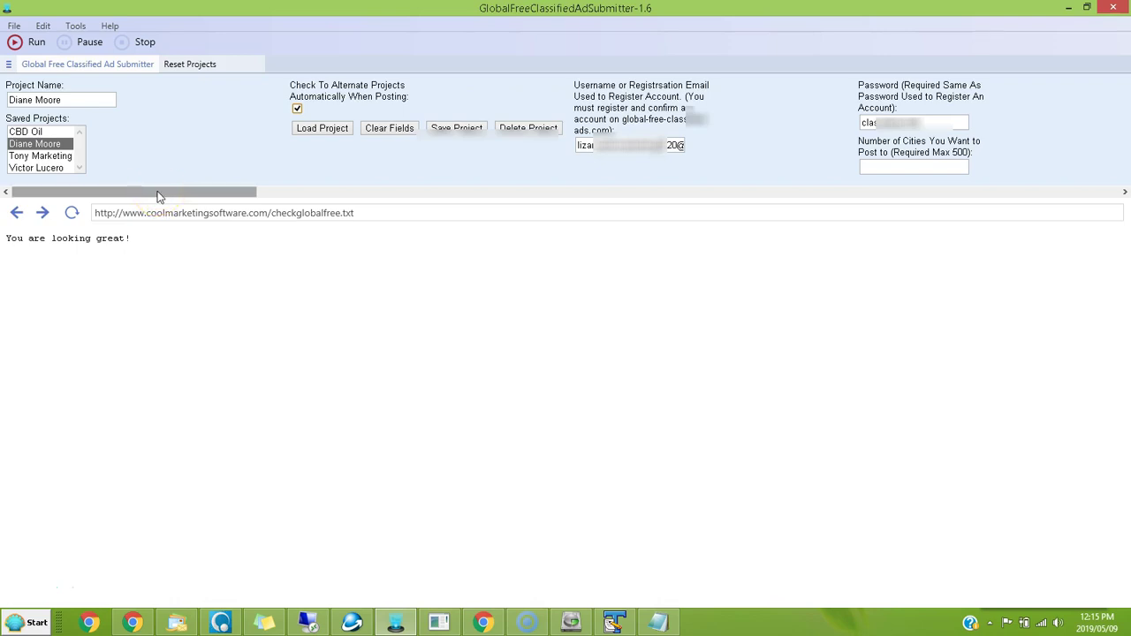
Step: Turn off automatic alternation of projects when posting and pick the second saved project
left_click(297, 110)
left_click(36, 144)
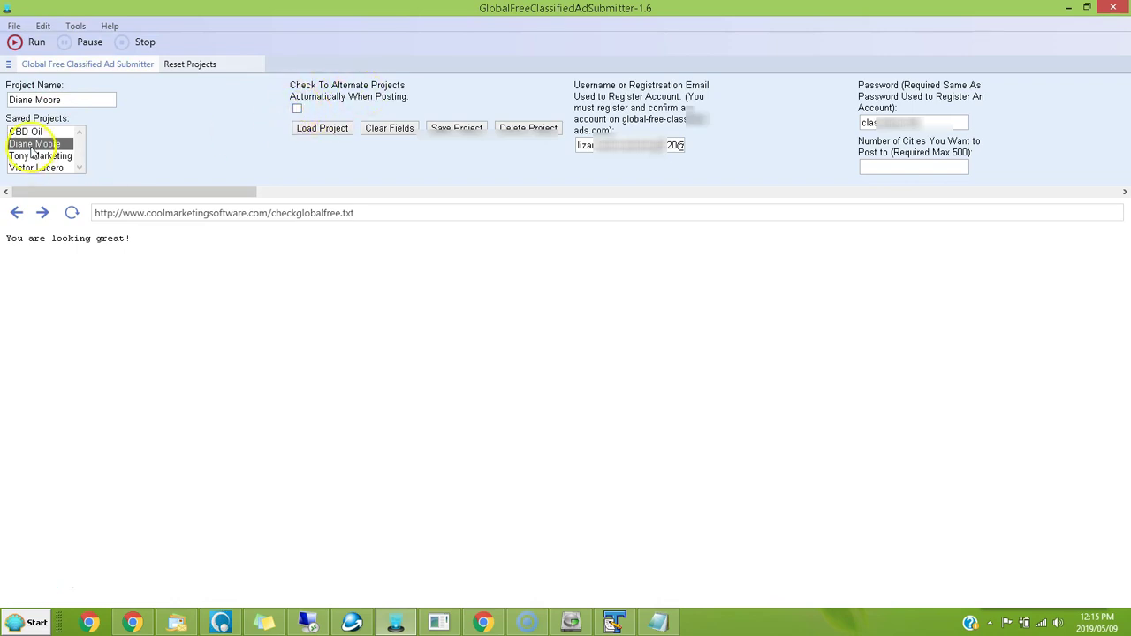
Step: Go to the Number of Cities field and review it with the neighbouring registration e-mail, password and title fields
left_click_drag(240, 193, 296, 198)
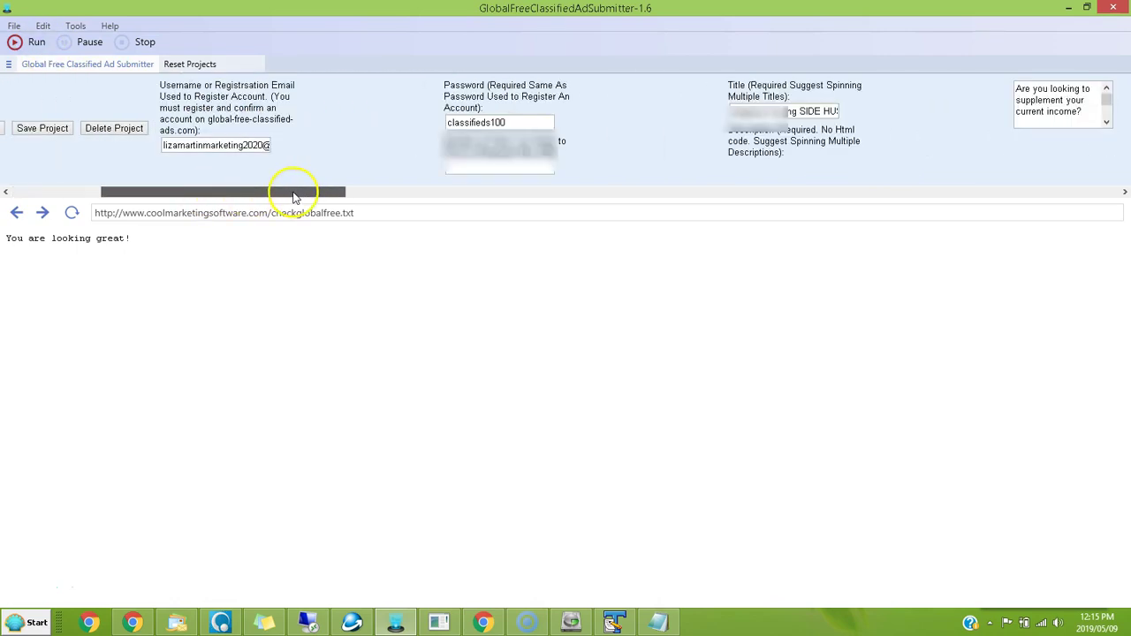
left_click(465, 170)
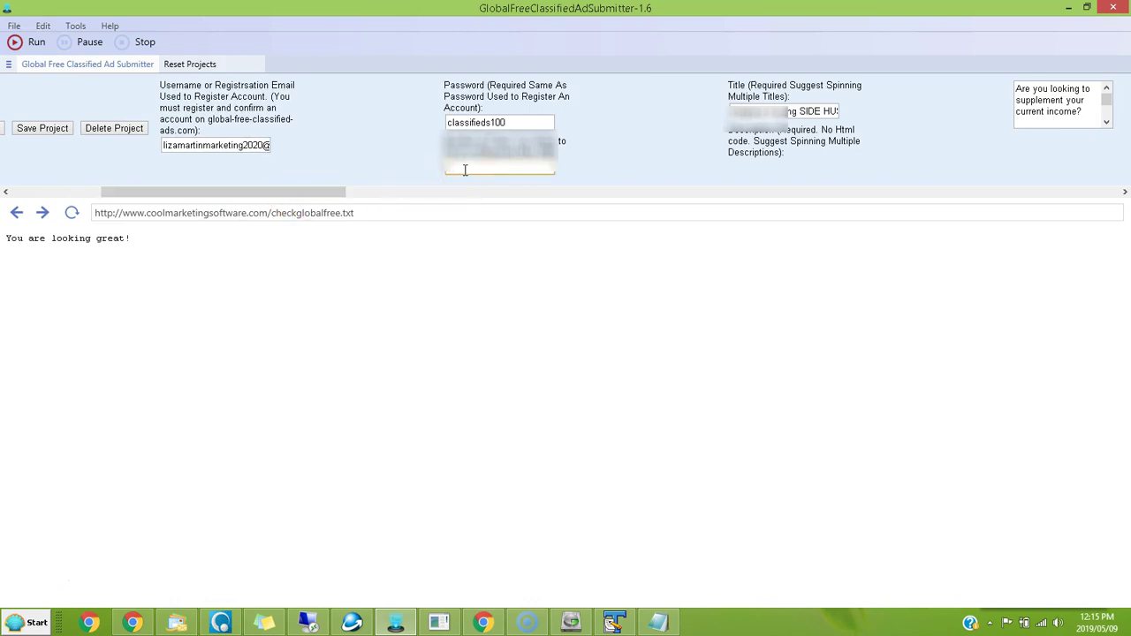
left_click(341, 195)
mouse_move(341, 195)
left_mouse_down()
mouse_move(248, 195)
mouse_move(332, 193)
left_mouse_up()
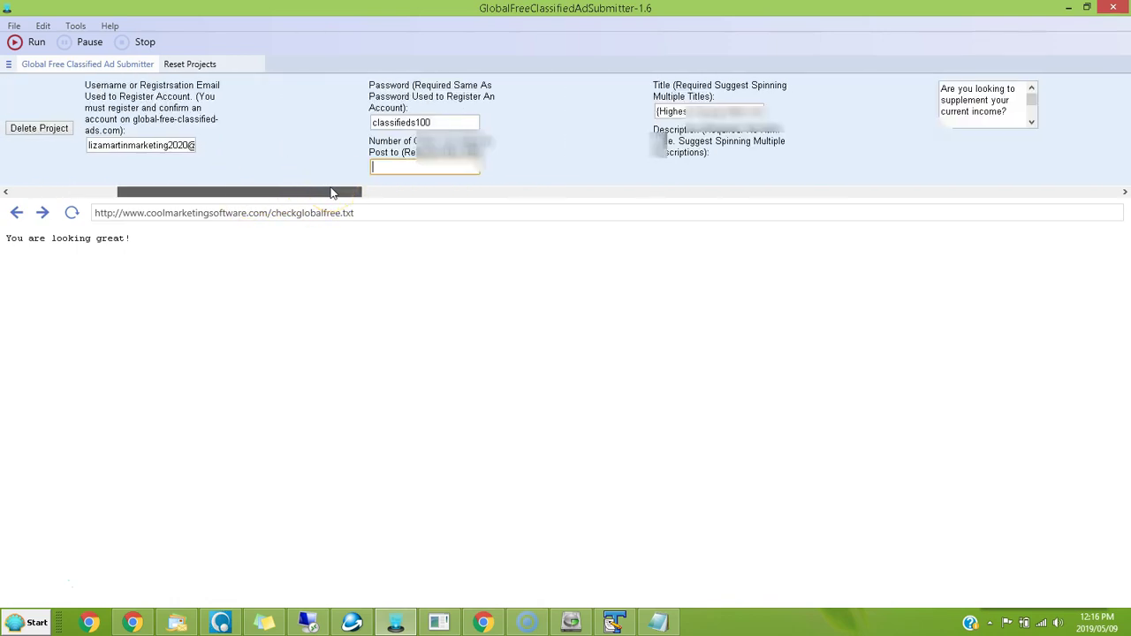
left_click_drag(331, 192, 335, 194)
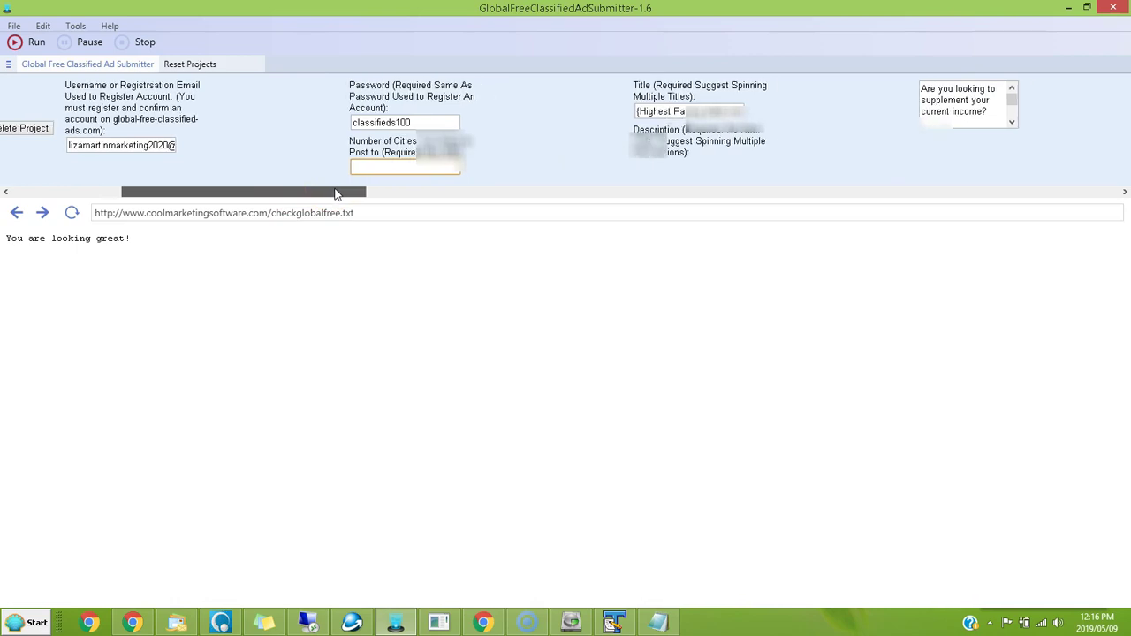
left_click_drag(335, 194, 276, 197)
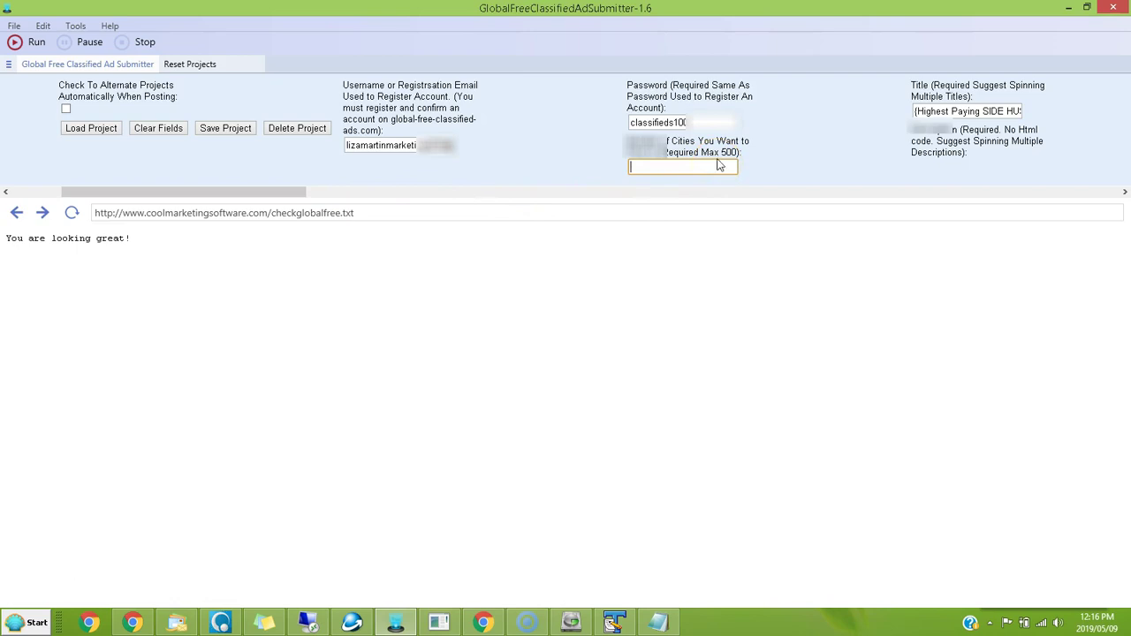
left_click_drag(286, 195, 319, 200)
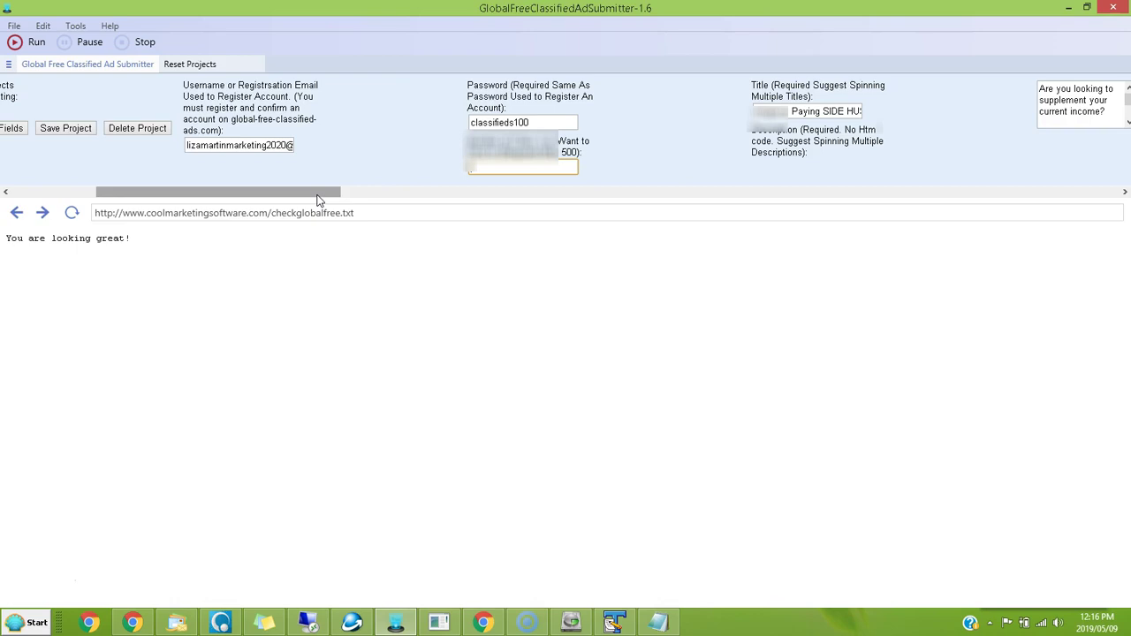
left_click_drag(318, 199, 215, 190)
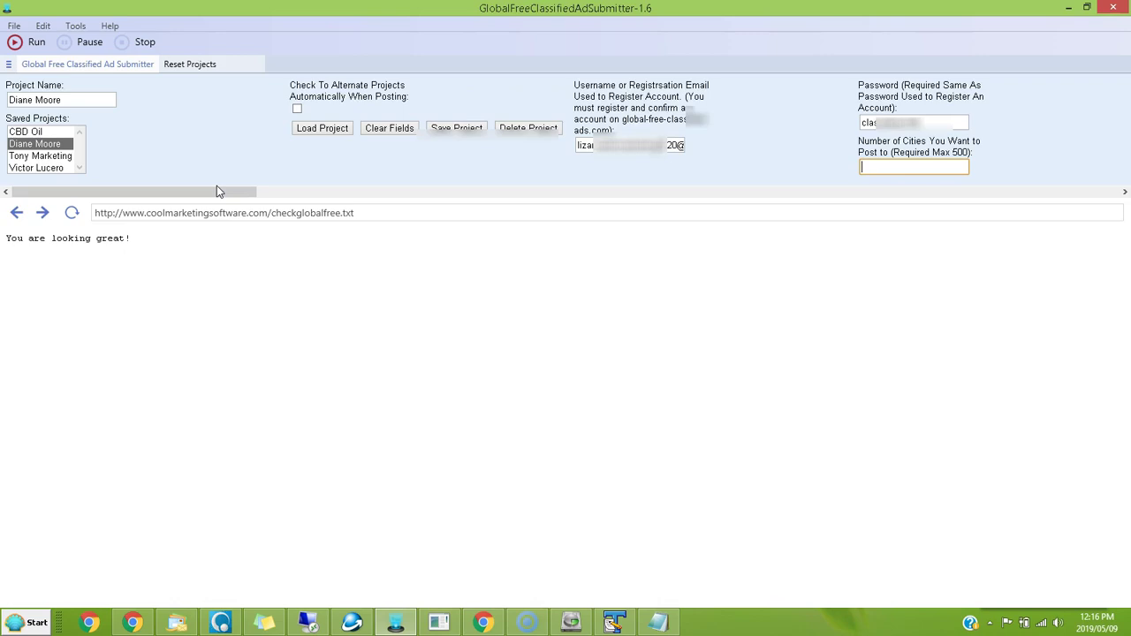
mouse_move(217, 191)
left_mouse_down()
mouse_move(195, 194)
mouse_move(230, 195)
left_mouse_up()
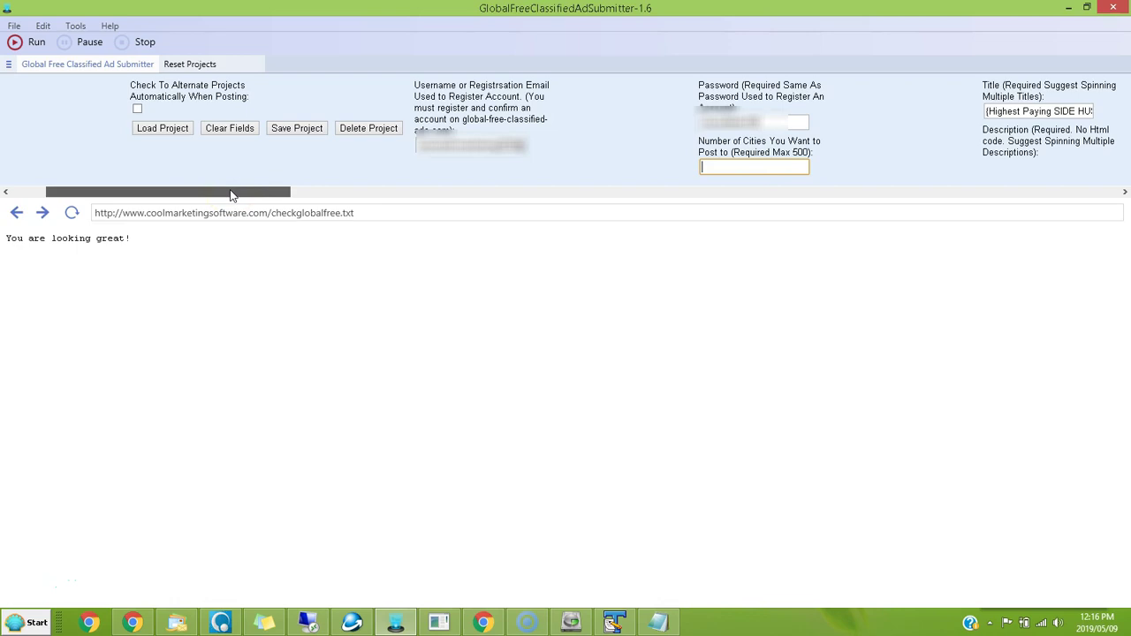
mouse_move(230, 194)
left_mouse_down()
mouse_move(386, 193)
mouse_move(214, 193)
left_mouse_up()
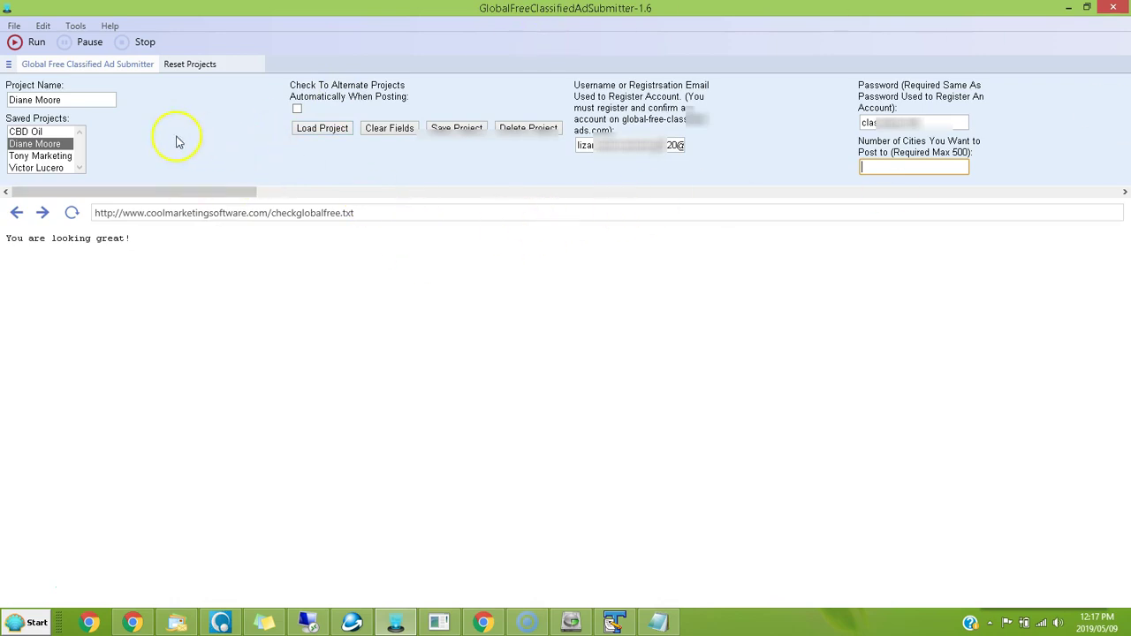
Step: Select the fourth saved project and turn on automatic alternation of projects when posting
left_click(31, 167)
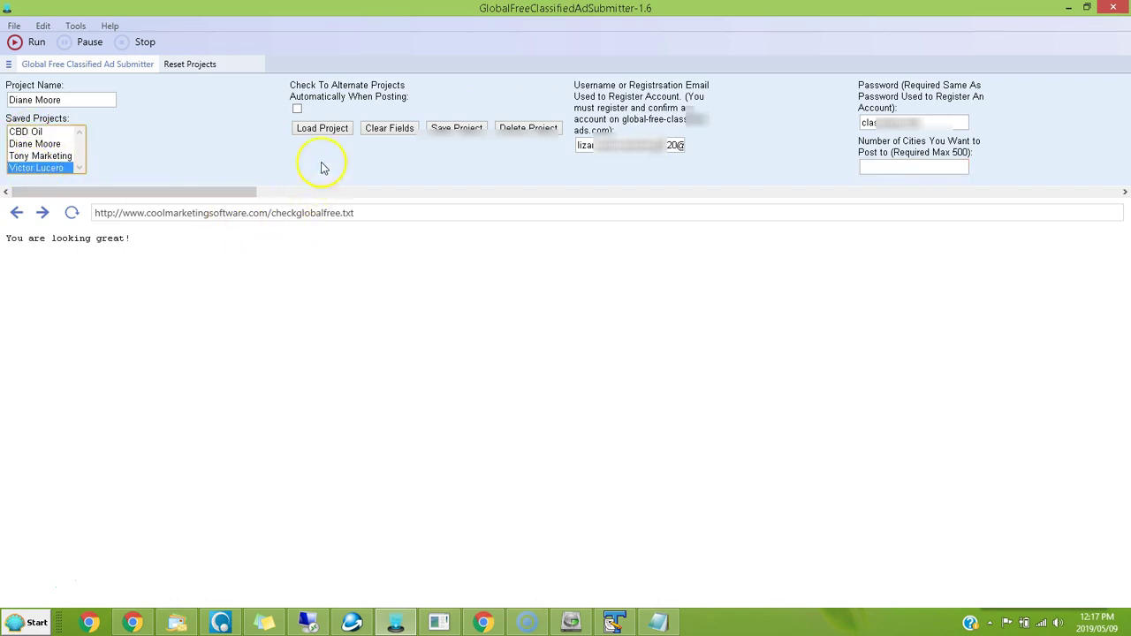
left_click(298, 108)
mouse_move(218, 194)
left_mouse_down()
mouse_move(341, 190)
mouse_move(203, 186)
left_mouse_up()
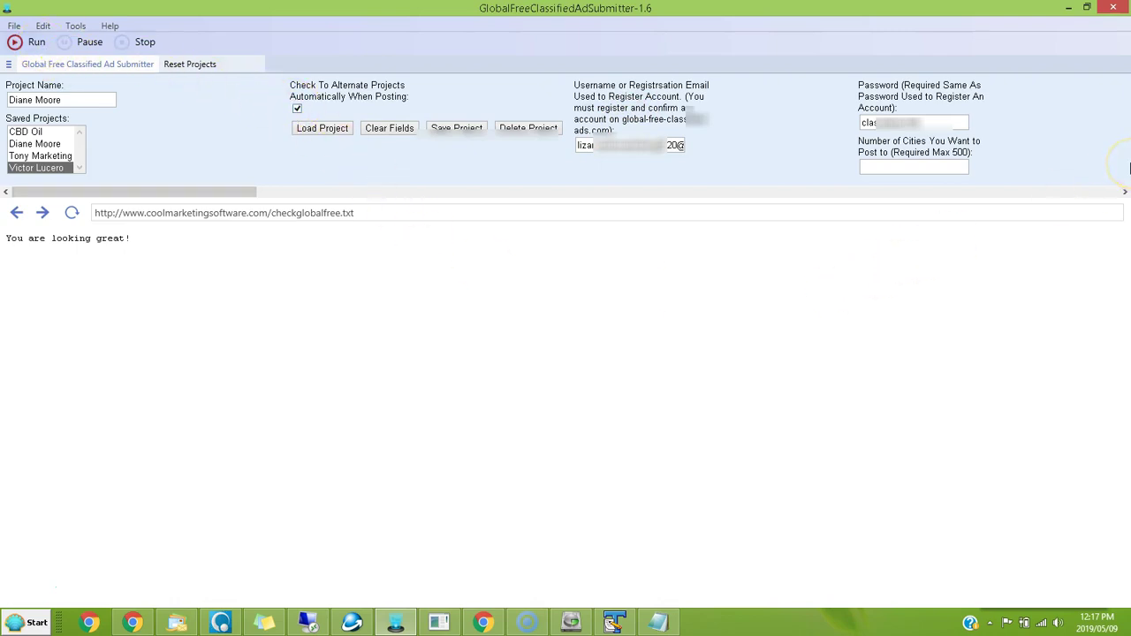
left_click(494, 279)
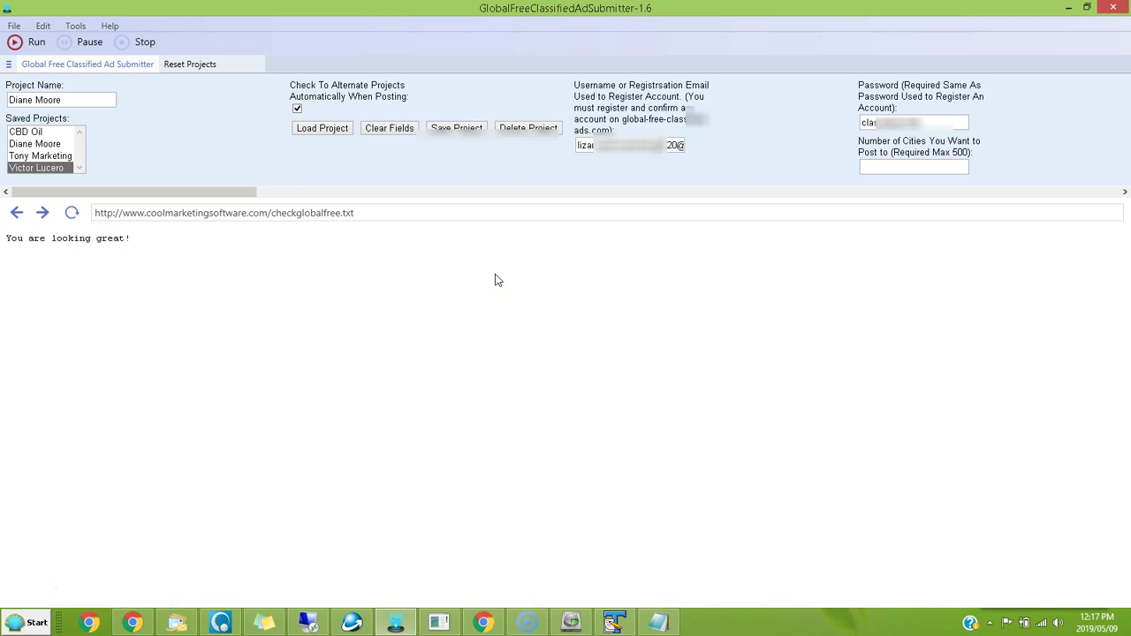
Step: Check the Death by Captcha and 2Captcha entries and balances in the CAPTCHA service accounts, and close the account list
left_click(76, 28)
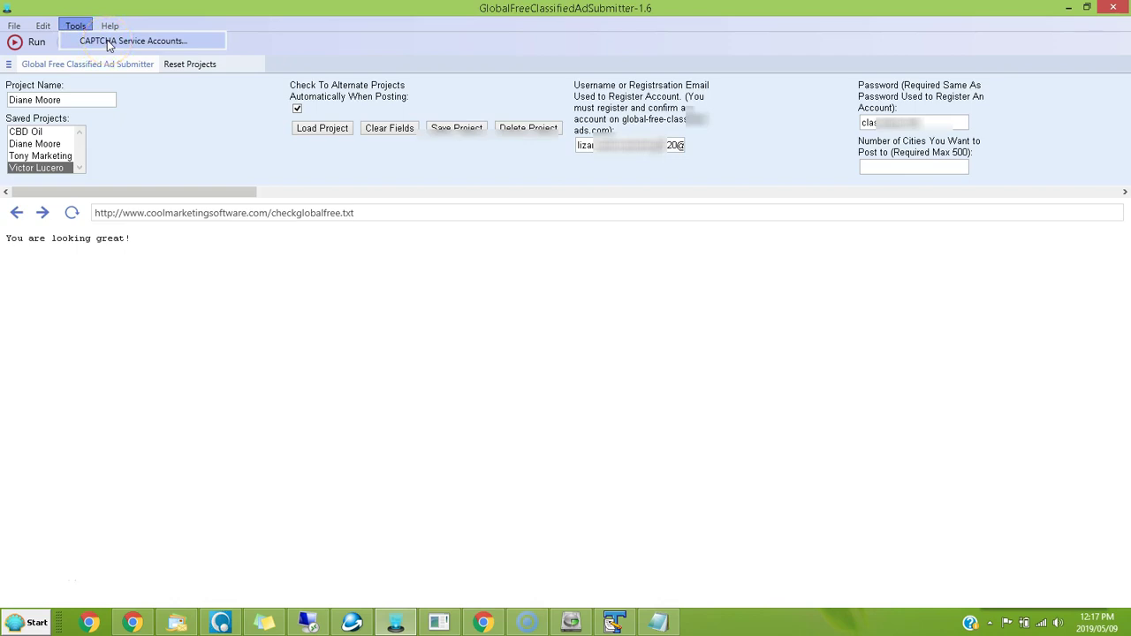
left_click(108, 42)
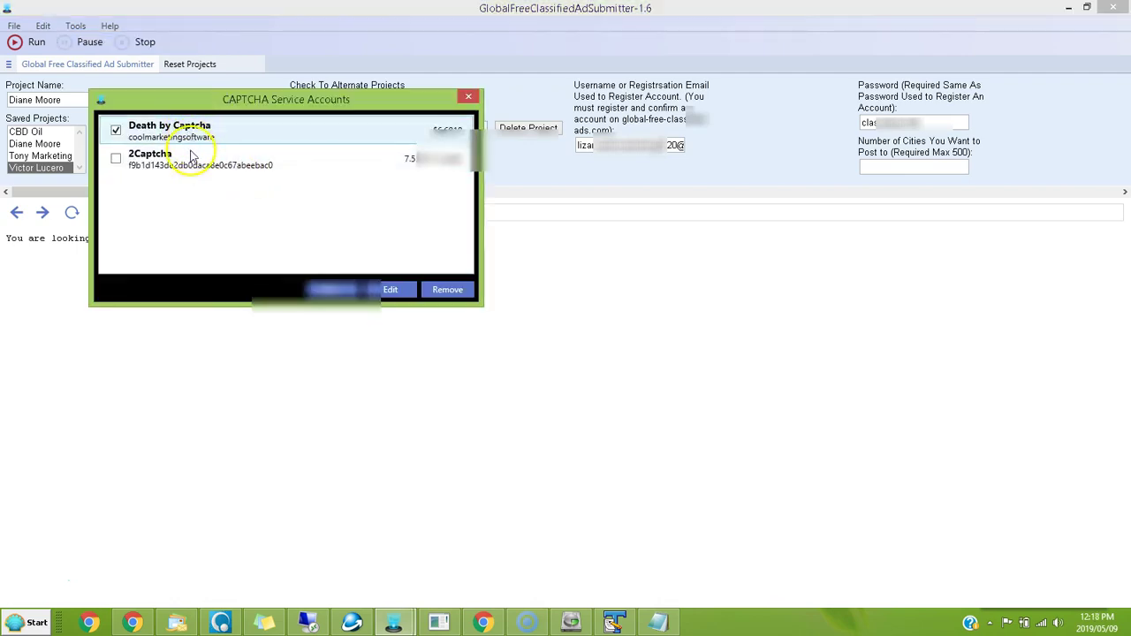
left_click(428, 166)
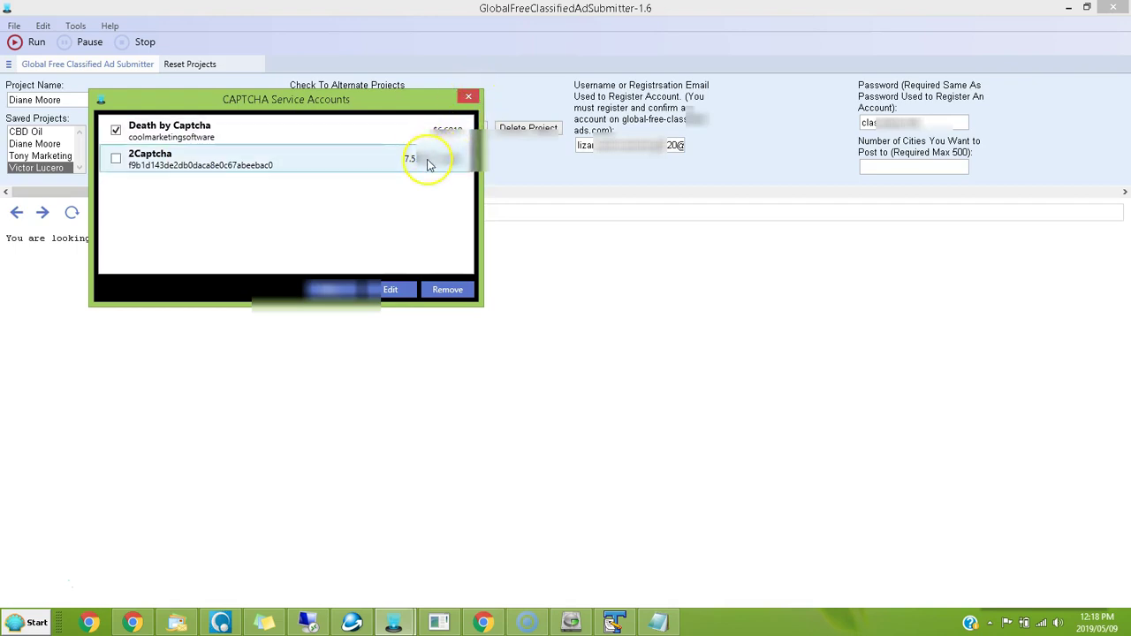
left_click(205, 142)
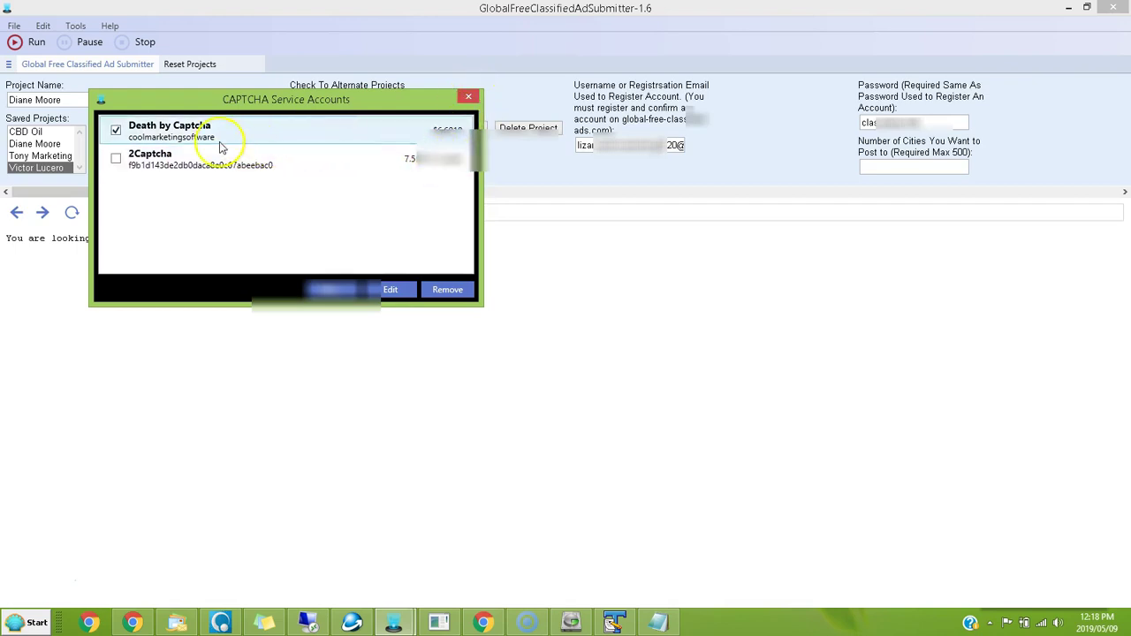
left_click(458, 133)
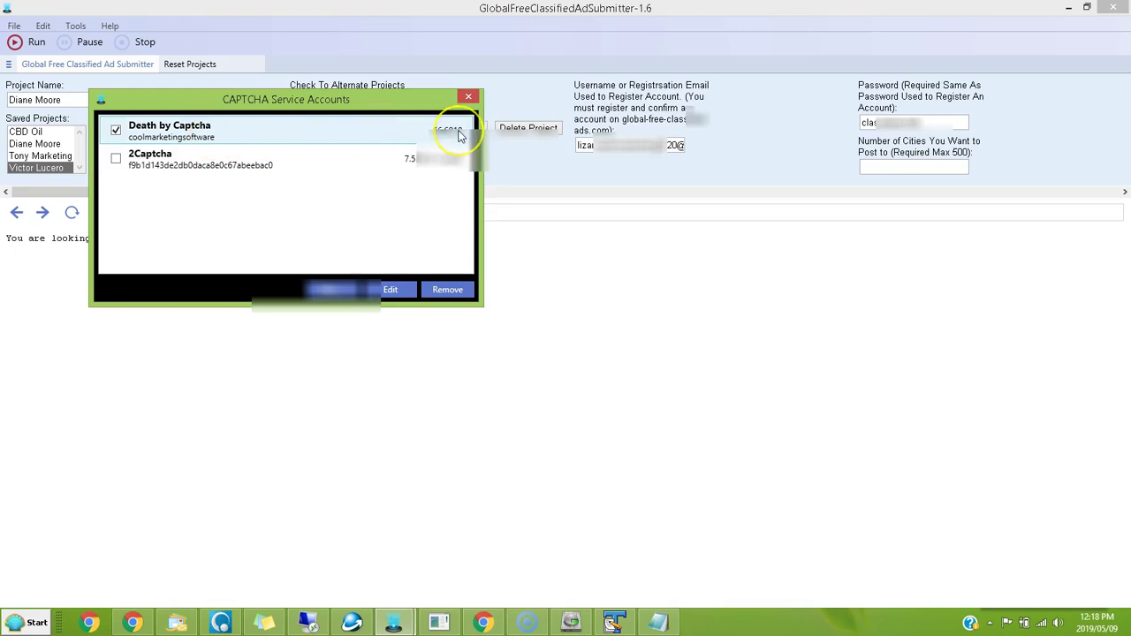
left_click(471, 100)
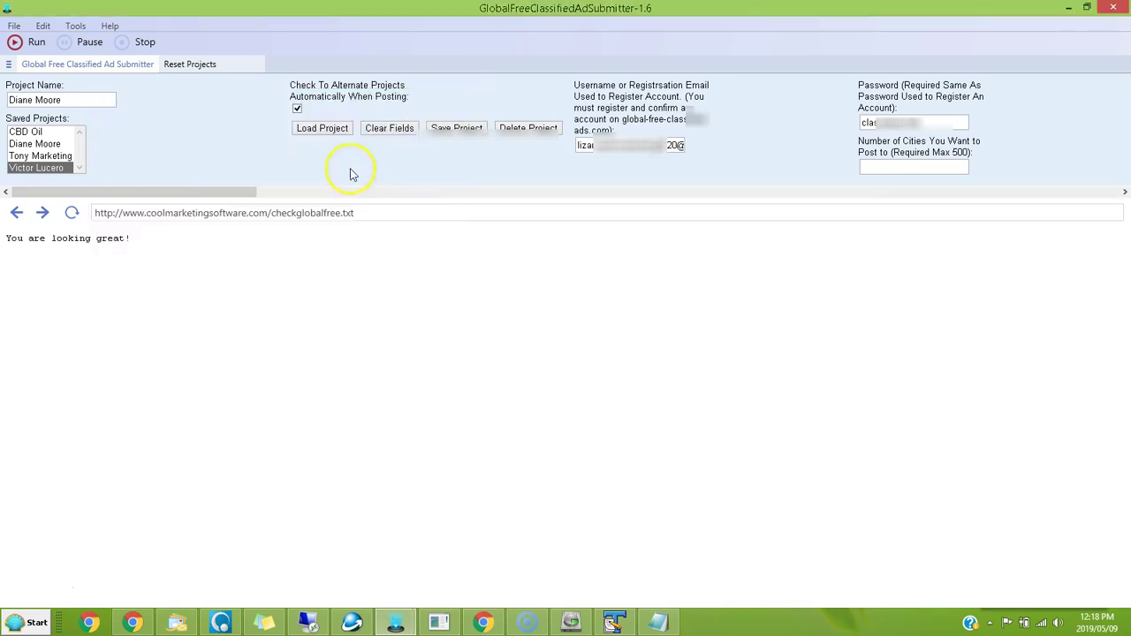
Step: Look at the username, password and access code fields on the automated Global-free-classified-ads.com login page
left_click_drag(182, 195, 162, 193)
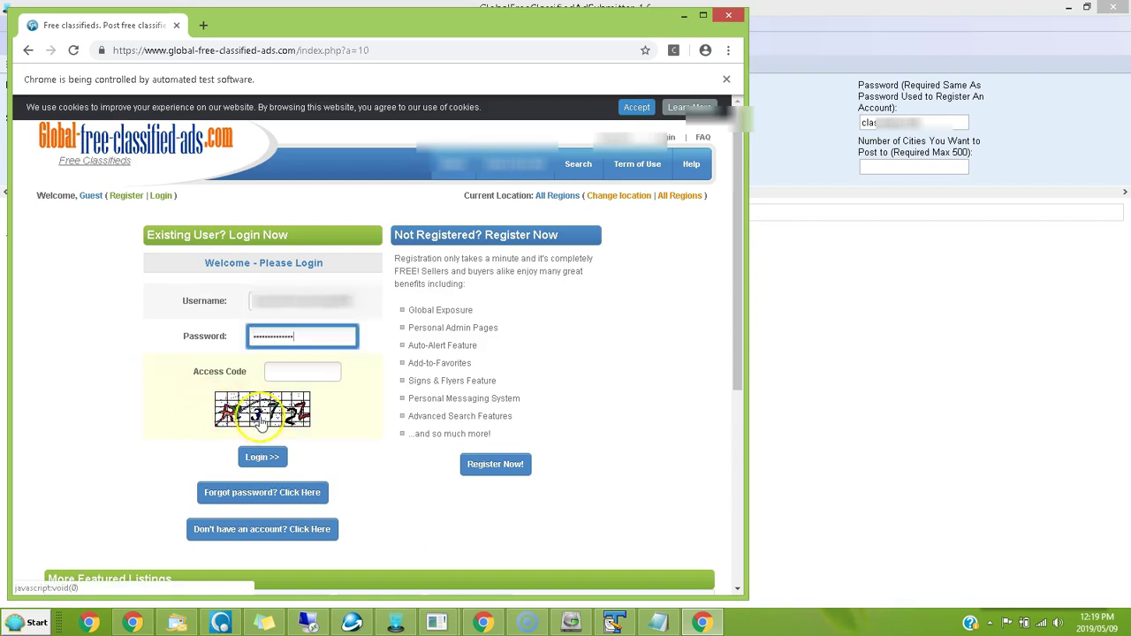
left_click(92, 265)
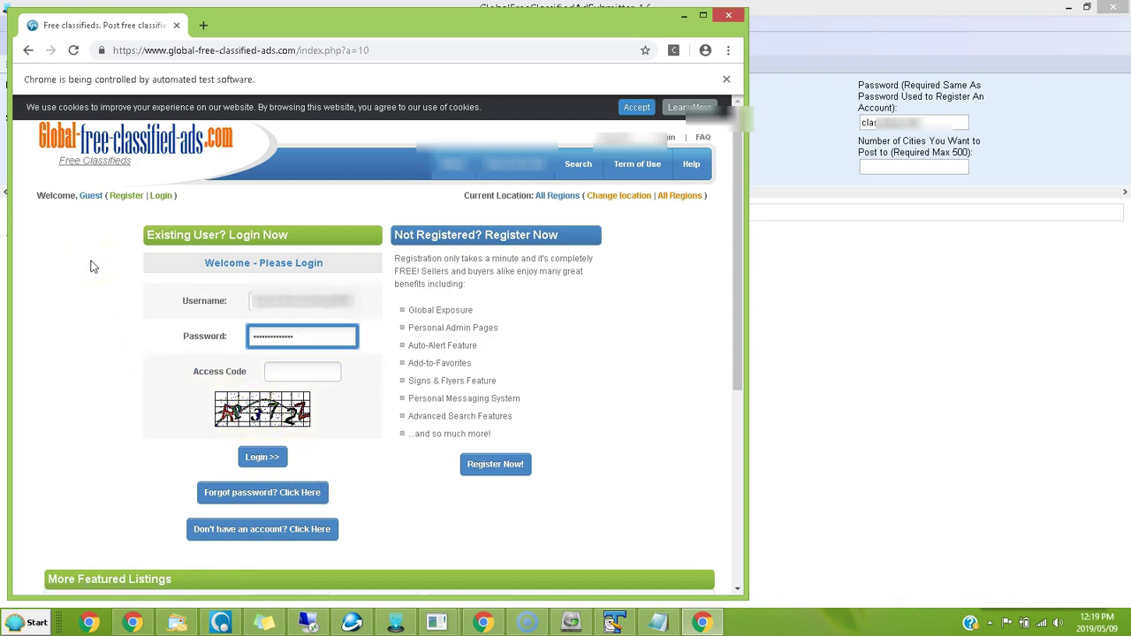
left_click(56, 386)
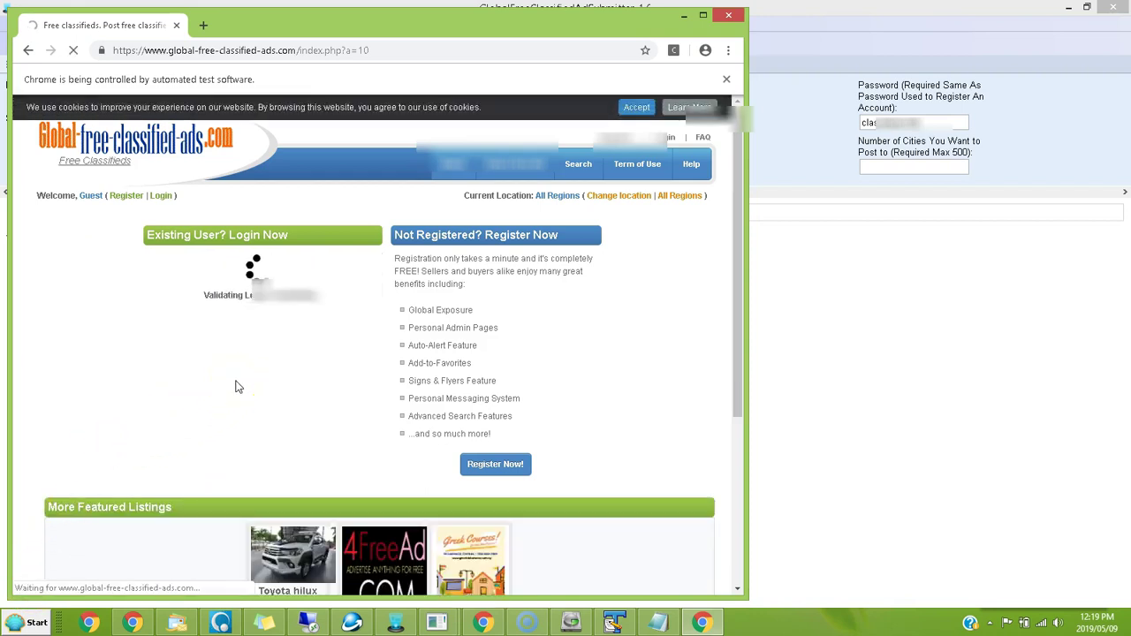
left_click(232, 300)
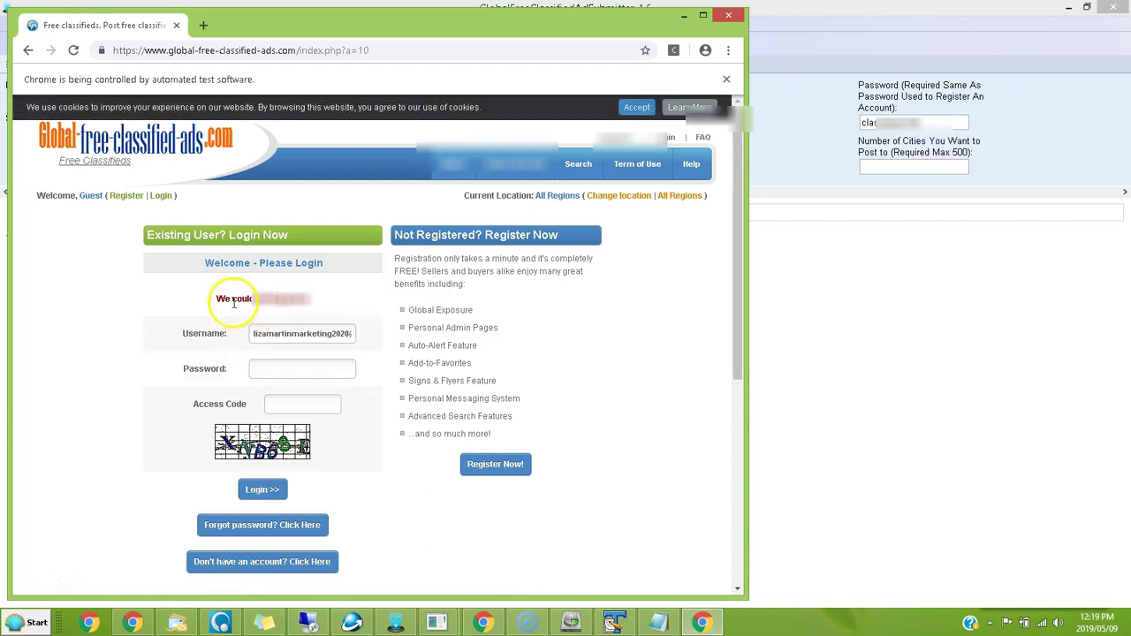
left_click(250, 332)
left_click(278, 375)
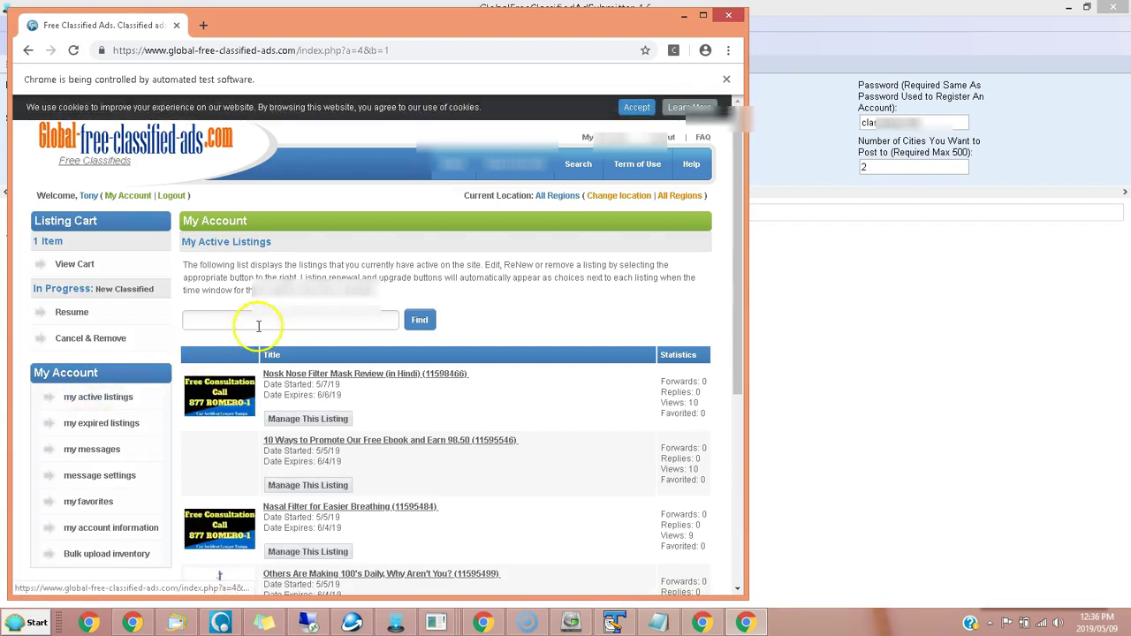
Step: Minimise the automated browser showing the active listings and bring the ad submitter window back to the front
mouse_move(739, 165)
left_mouse_down()
mouse_move(750, 235)
mouse_move(738, 161)
left_mouse_up()
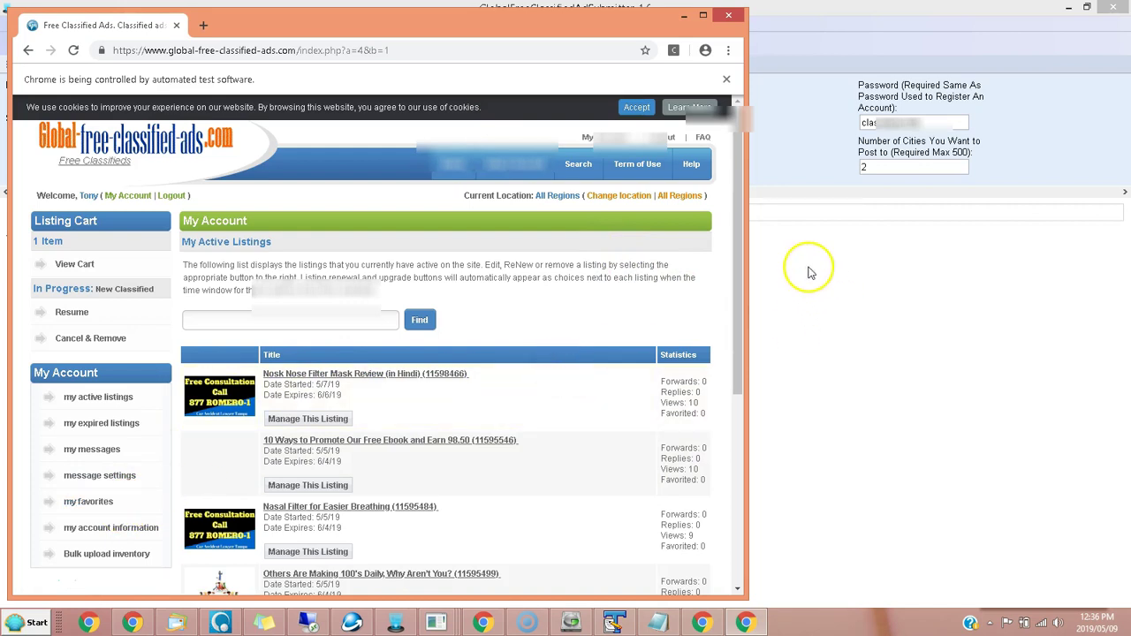
left_click(683, 15)
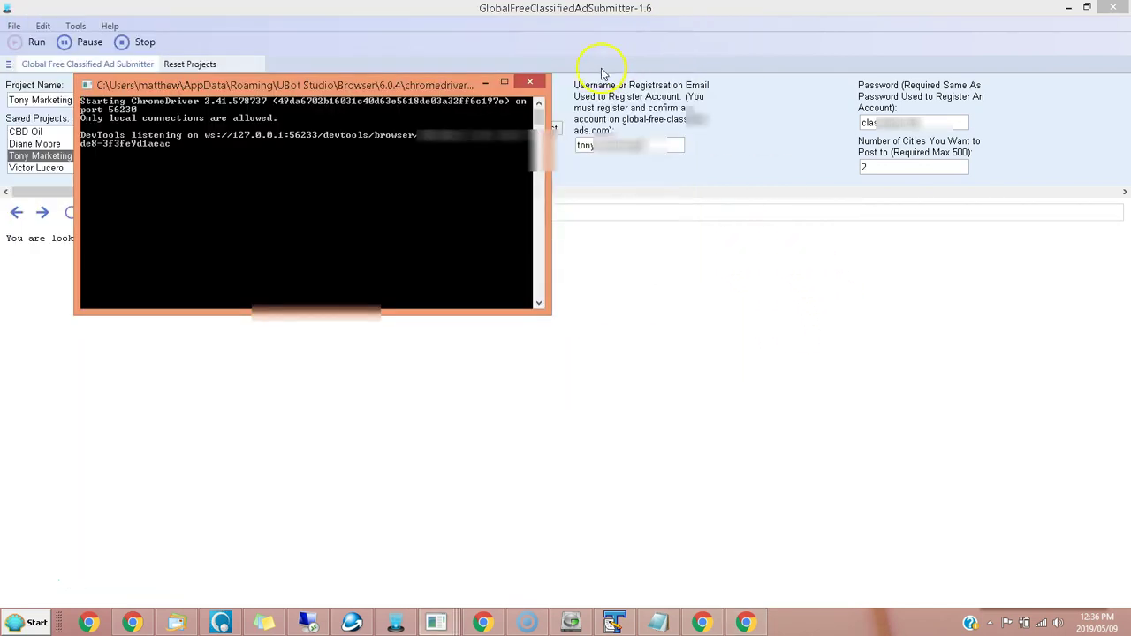
left_click(760, 144)
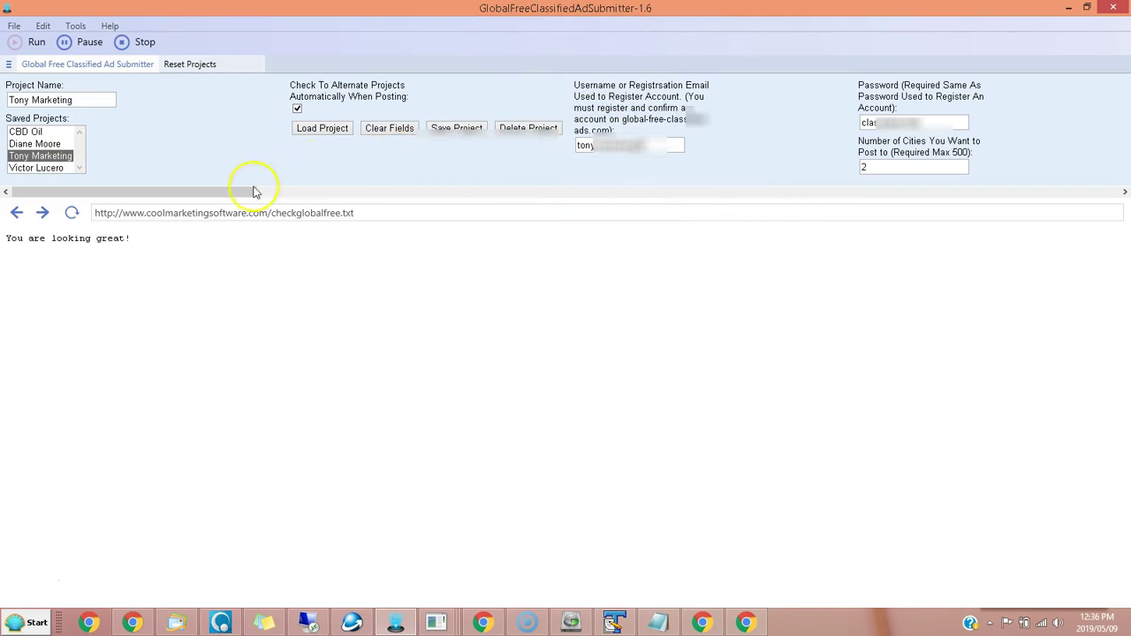
Step: Review the running project's title, description, keywords, website, phone and image fields, and return to its project name and saved projects
left_click_drag(227, 194, 412, 197)
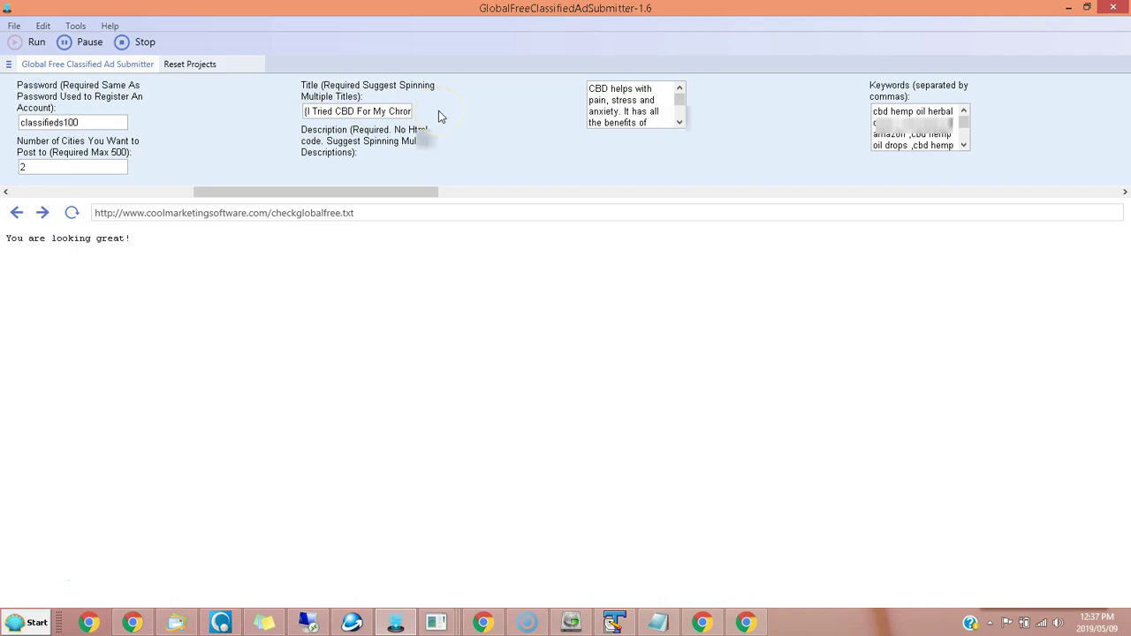
left_click(679, 104)
left_click_drag(285, 190, 336, 191)
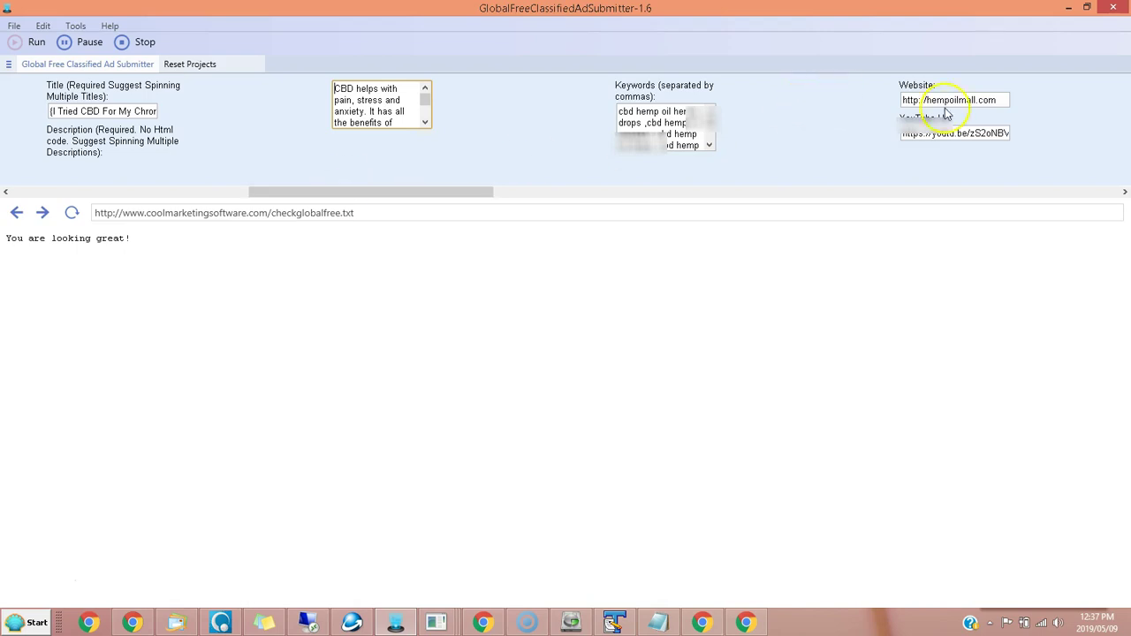
left_click_drag(416, 195, 991, 196)
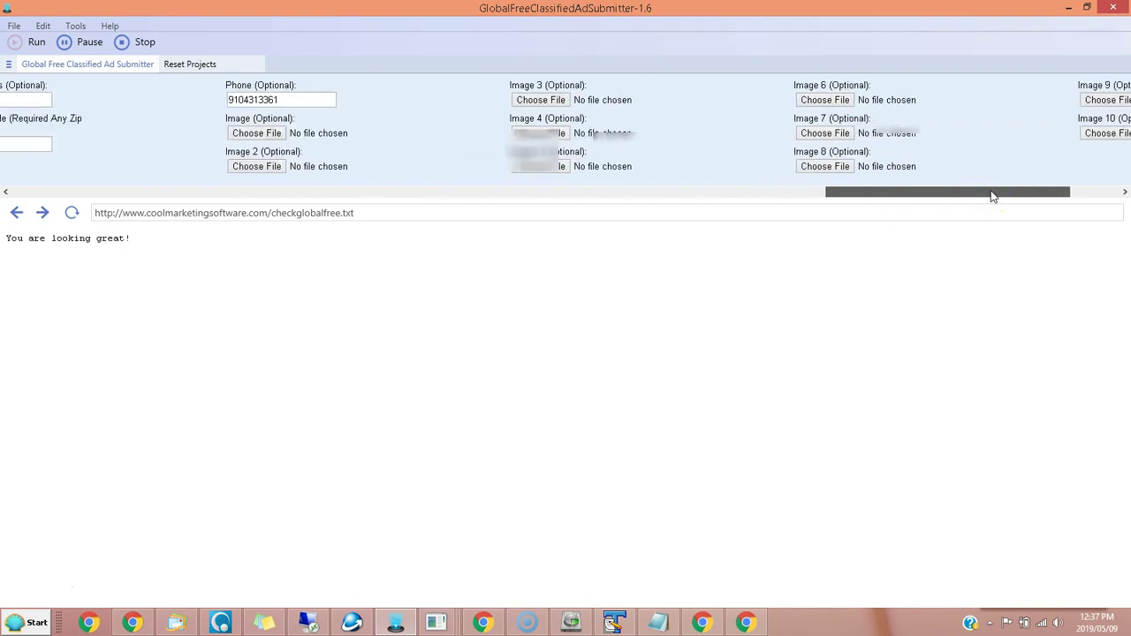
left_click_drag(991, 196, 55, 190)
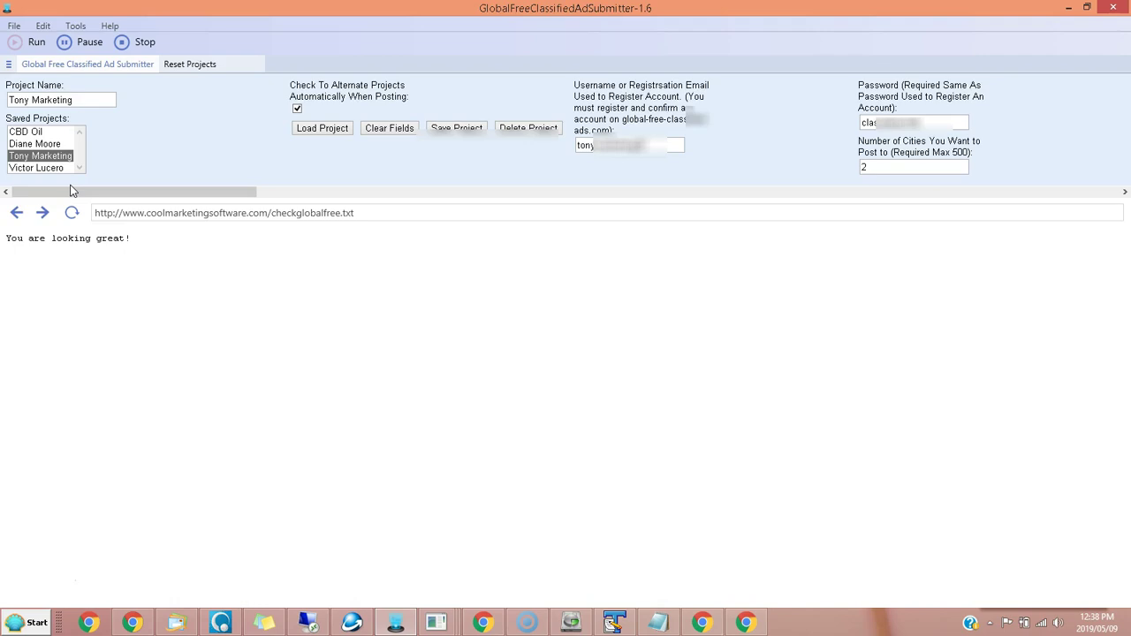
left_click(477, 123)
left_click(78, 156)
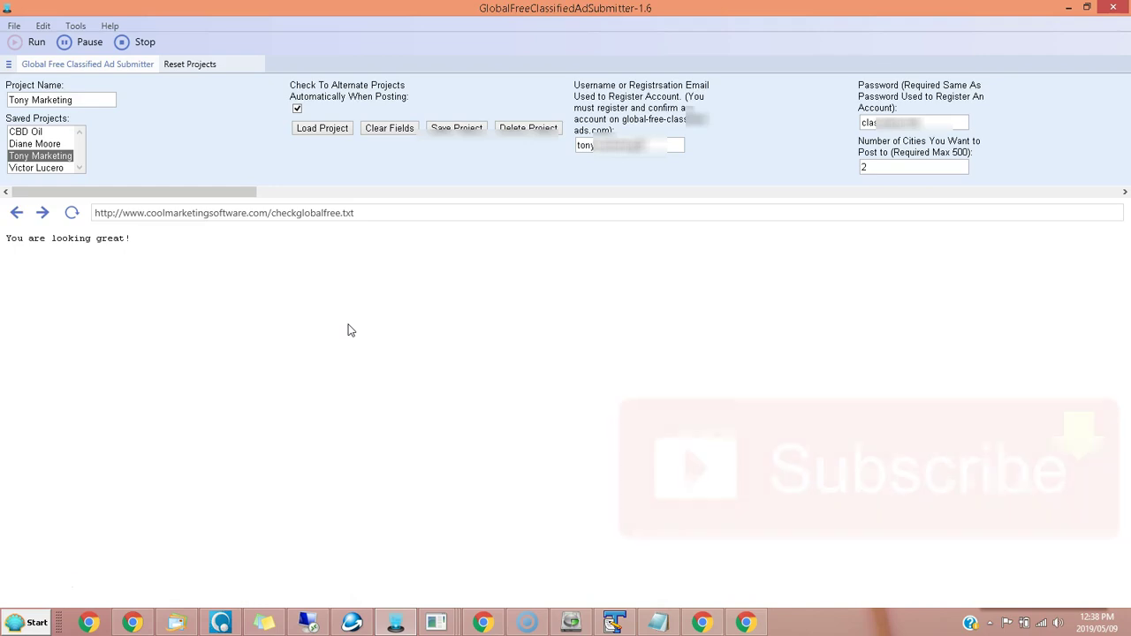
left_click(322, 281)
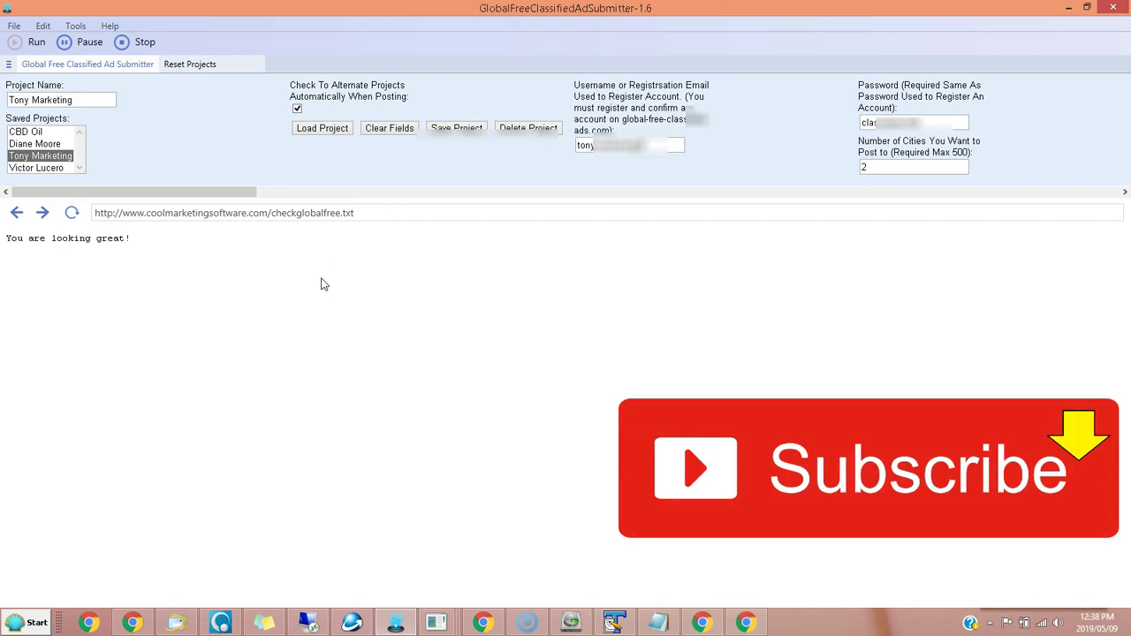
left_click(318, 281)
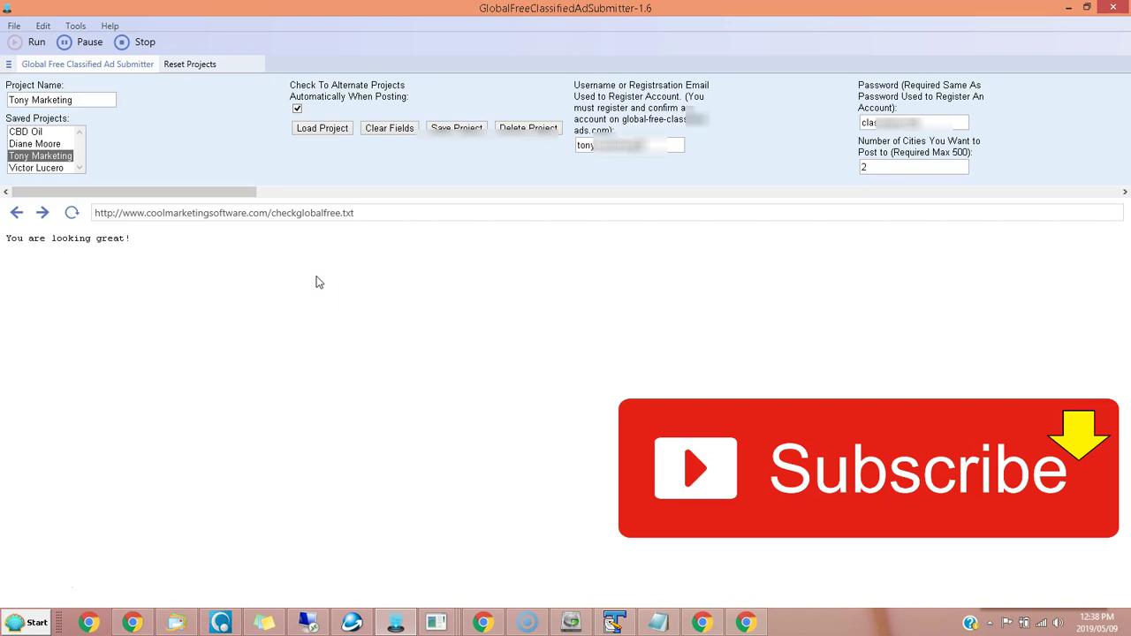